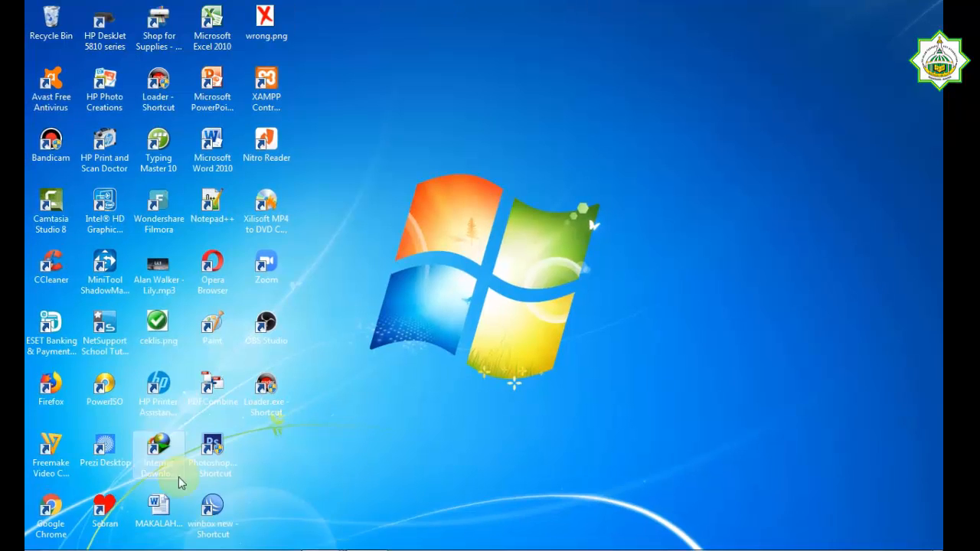
Search the installed programs for "paint" and open Paint.
mouse_move(55, 549)
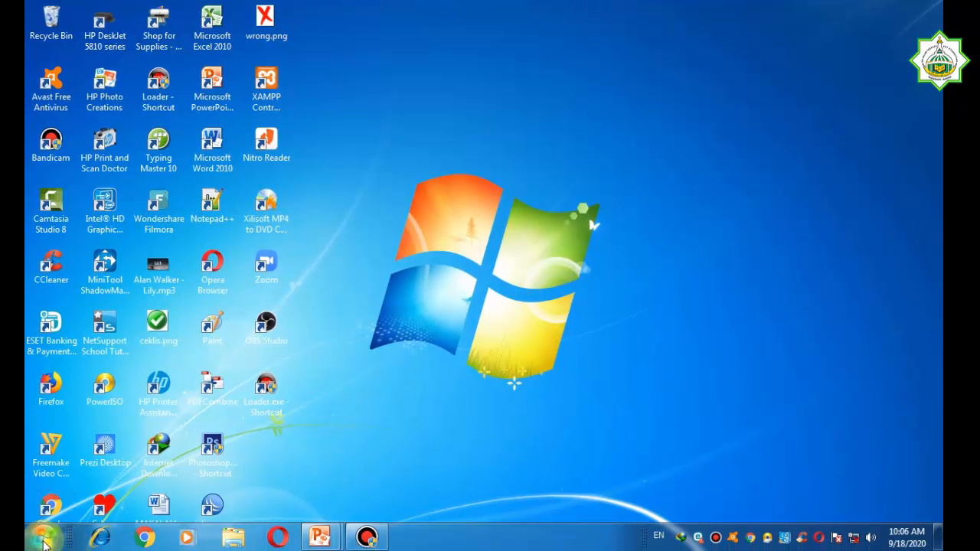
click(45, 536)
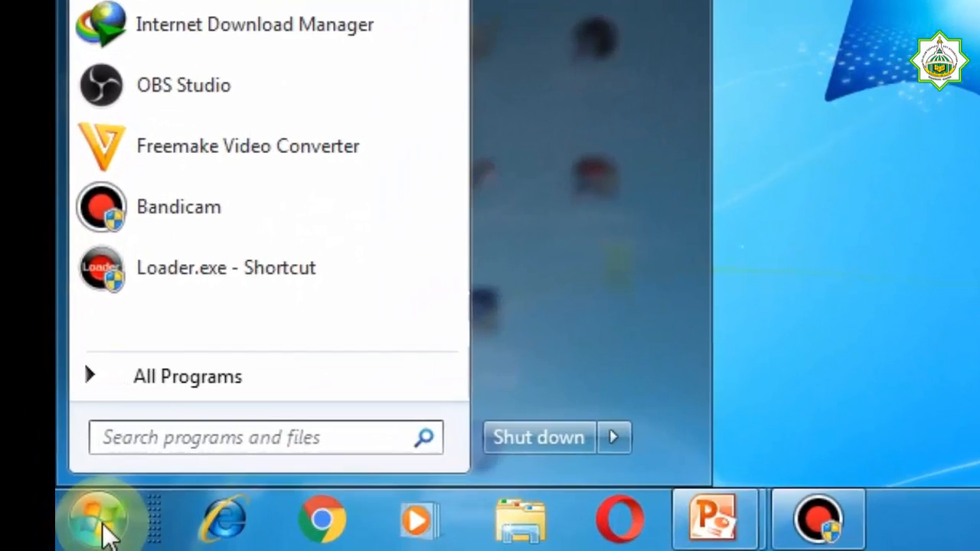
text(paint)
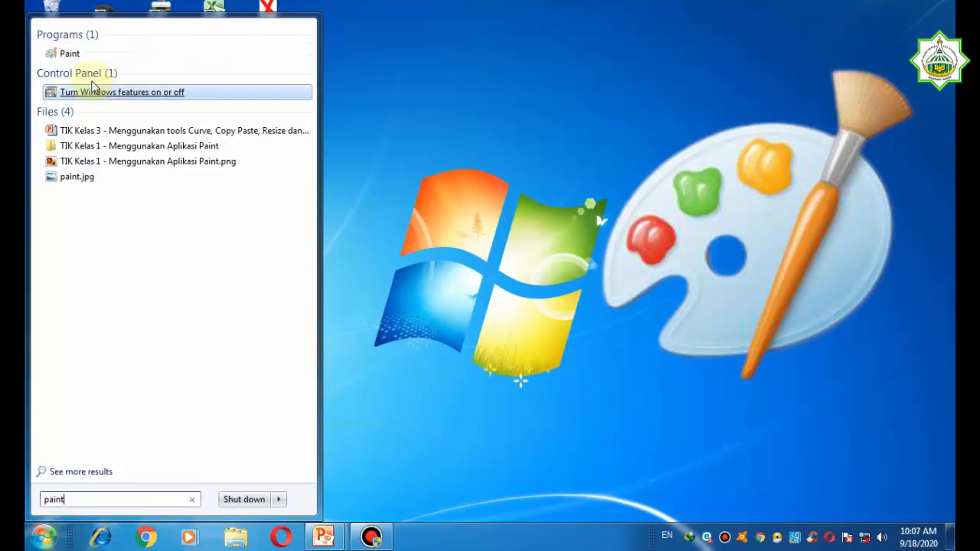
click(66, 54)
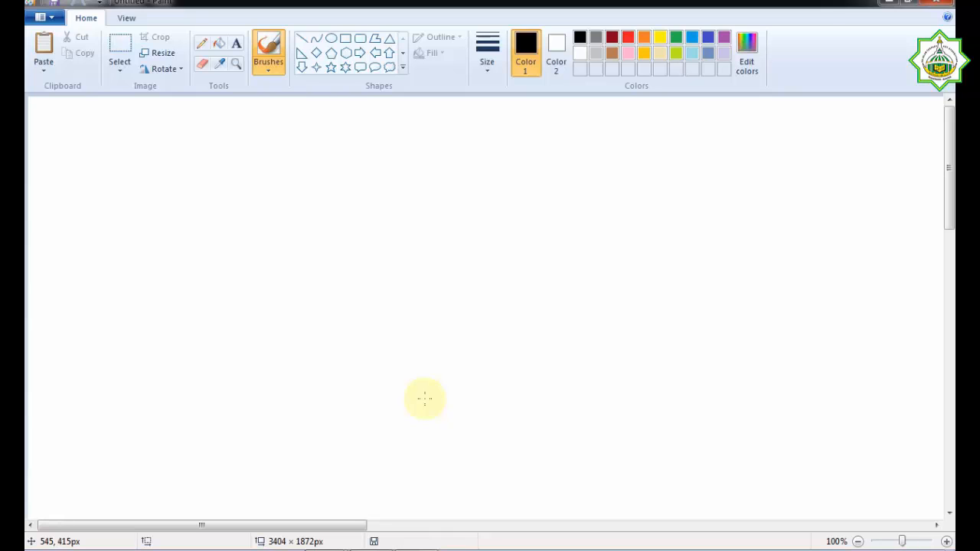
Draw a black slanted curve bowed upward on the blank canvas, using the Curve tool and the third line thickness.
click(316, 41)
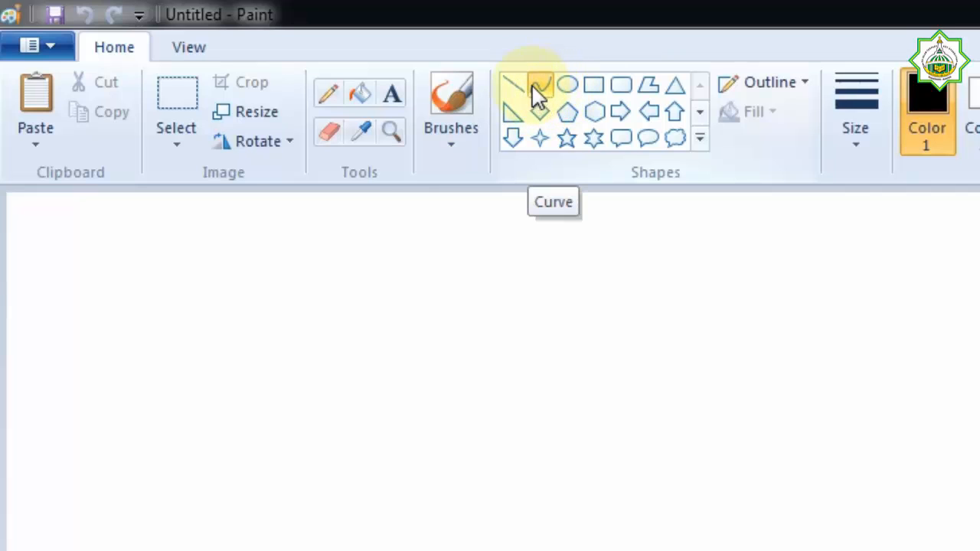
click(708, 144)
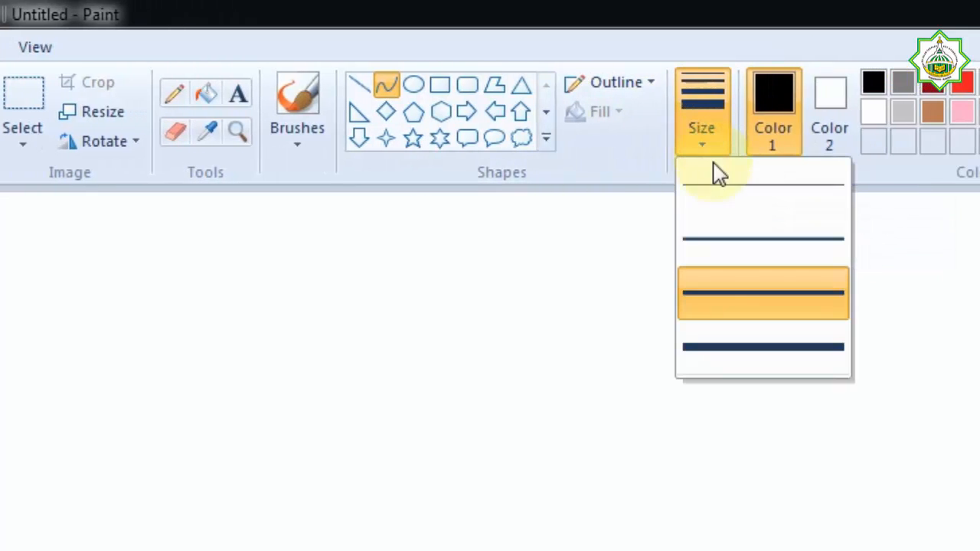
click(748, 295)
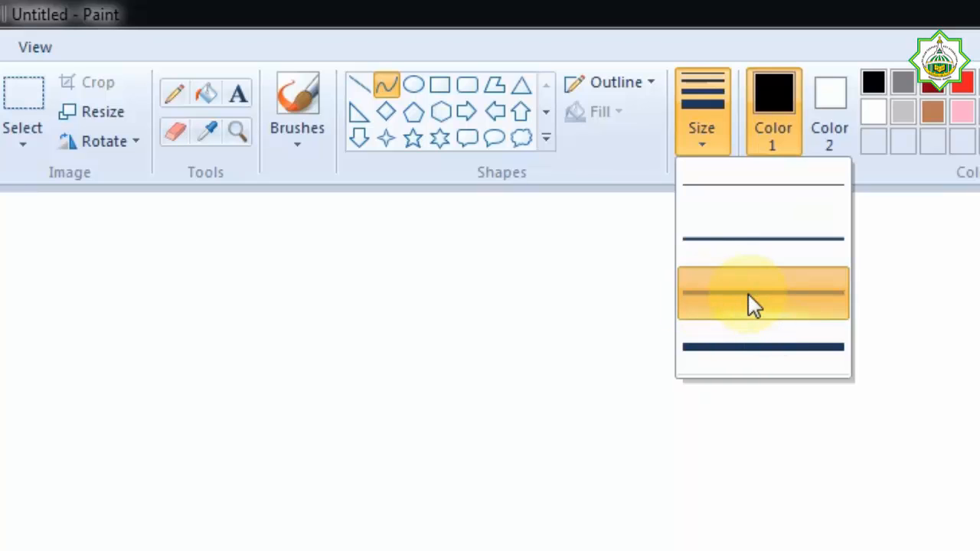
click(702, 142)
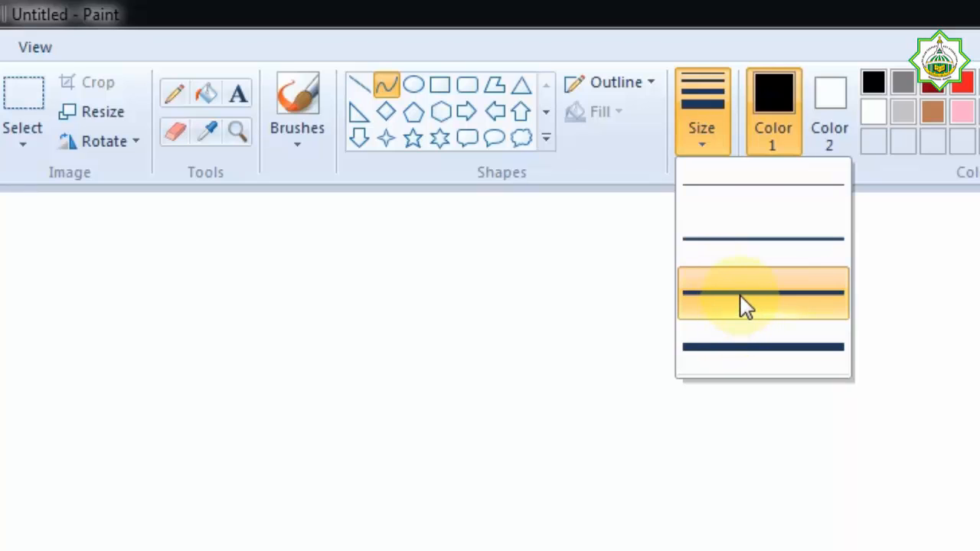
click(770, 101)
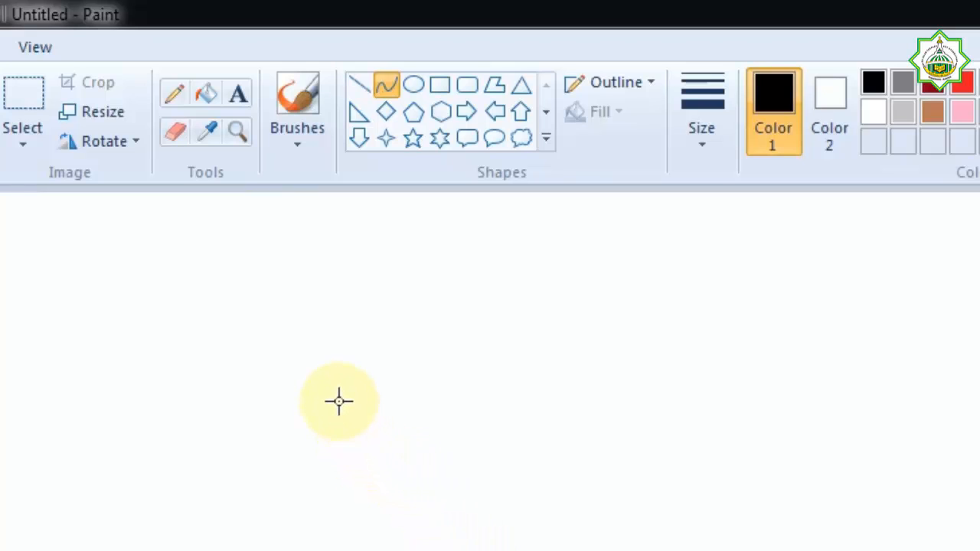
drag(338, 401, 621, 499)
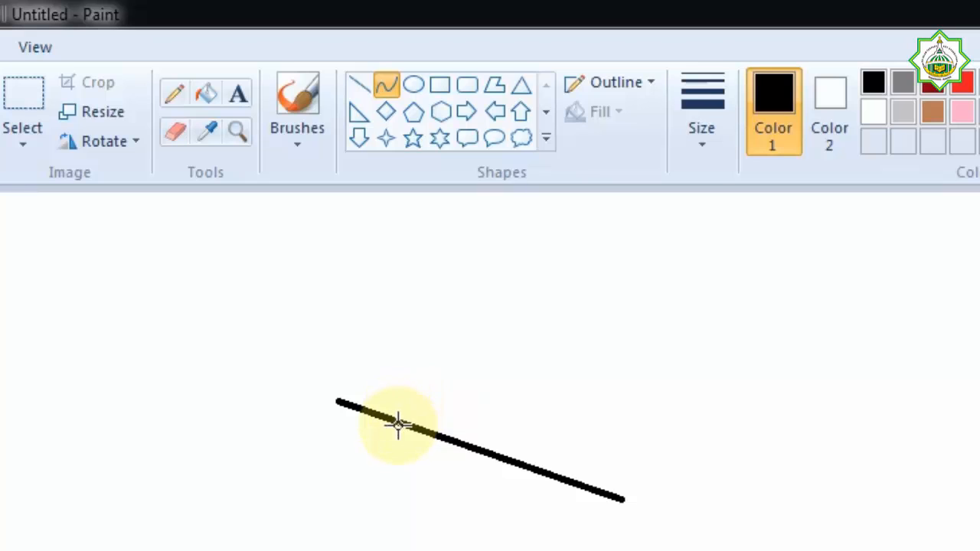
drag(429, 434, 515, 360)
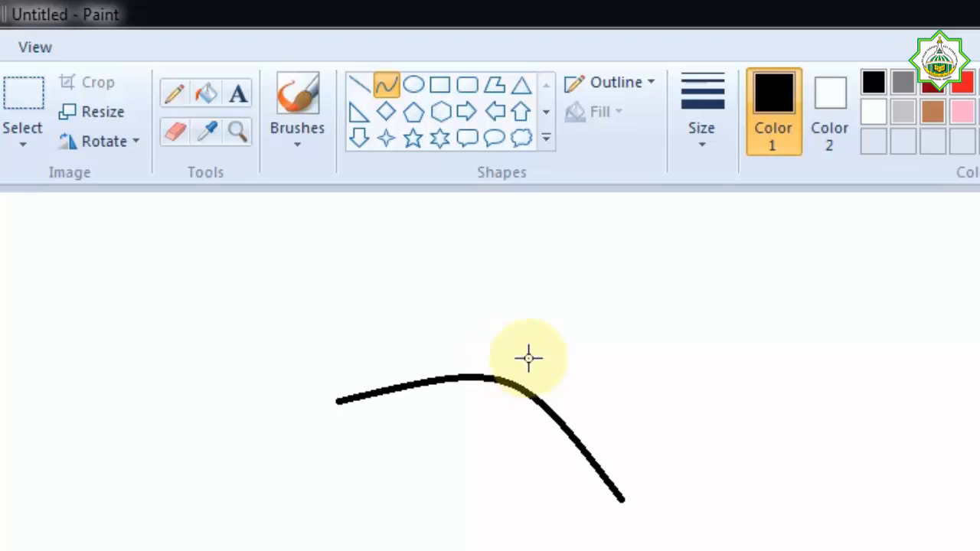
click(29, 102)
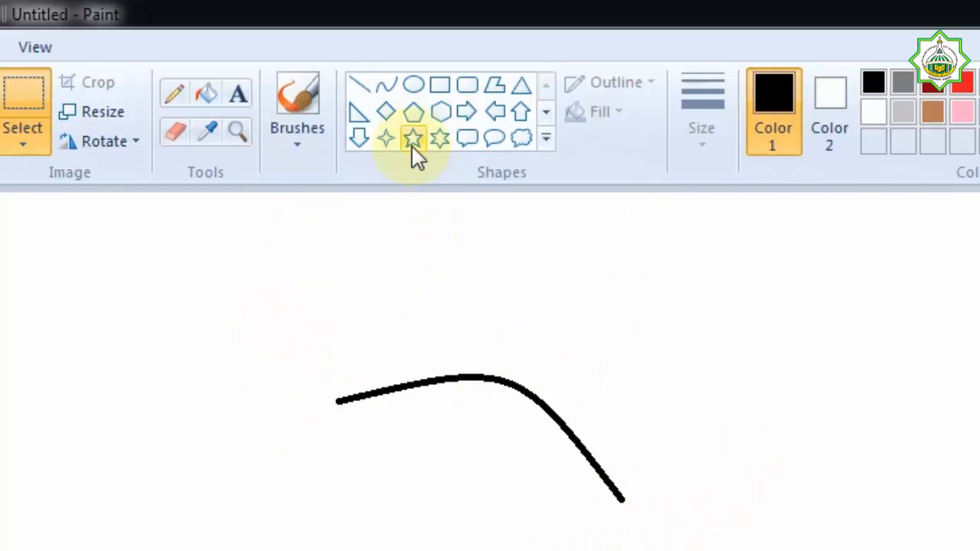
Draw a second curve between the first curve's endpoints, bowed downward, to close a leaf shape.
click(386, 88)
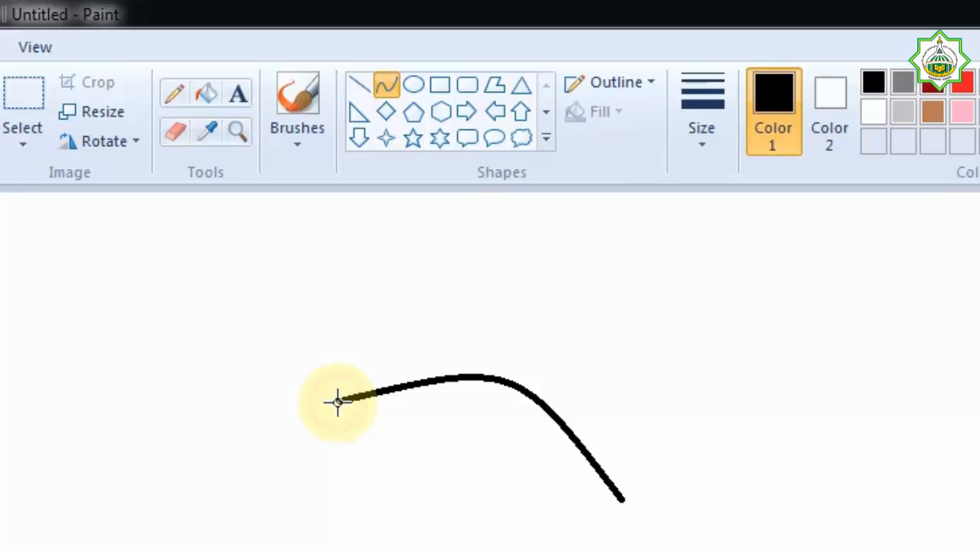
drag(337, 401, 622, 502)
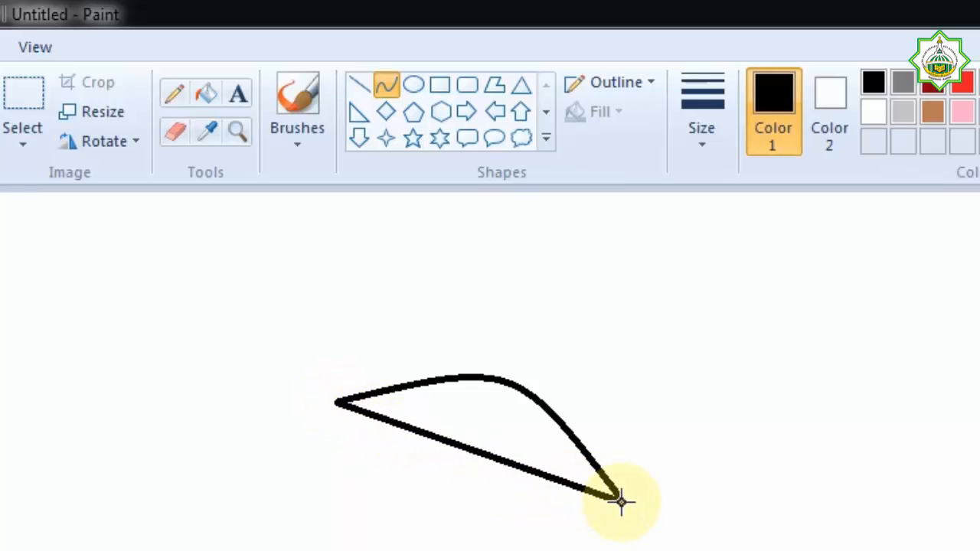
click(469, 454)
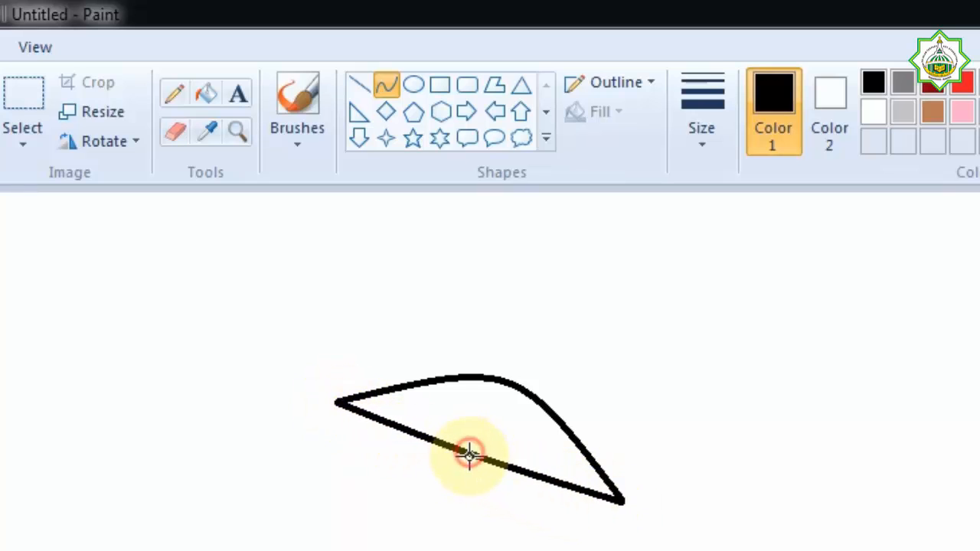
drag(469, 453, 429, 544)
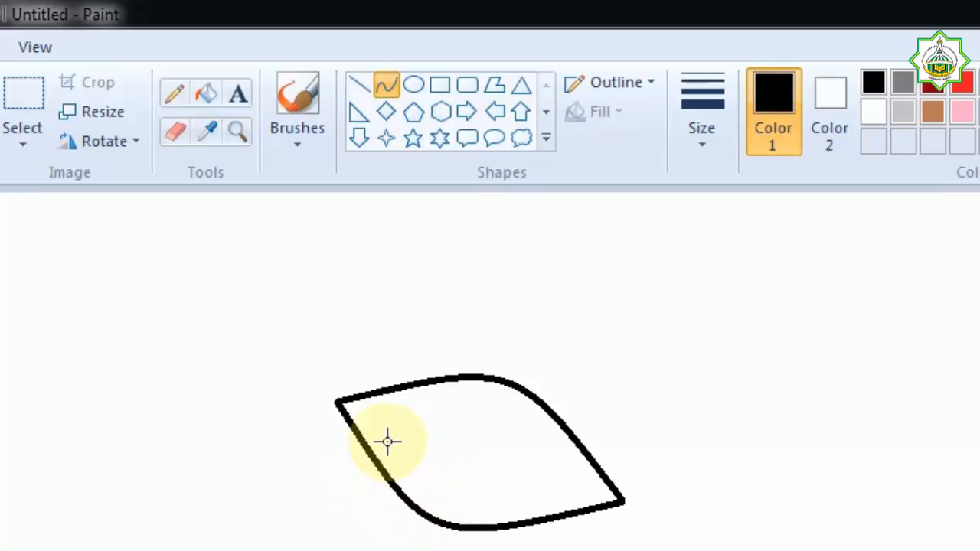
click(11, 94)
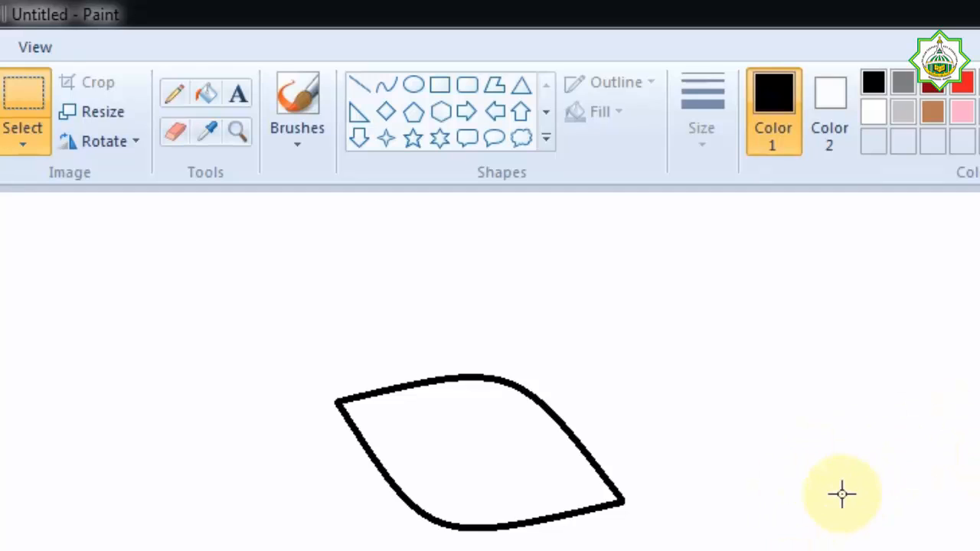
Draw a horizontal S-shaped wave beside the leaf with the Curve tool, bending it up in its first half and down in its second.
click(388, 86)
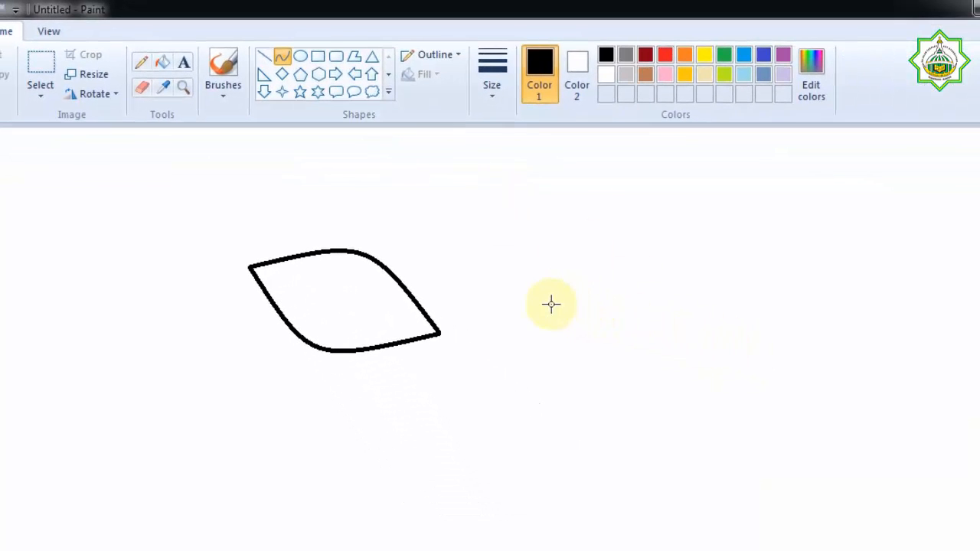
drag(547, 298, 770, 298)
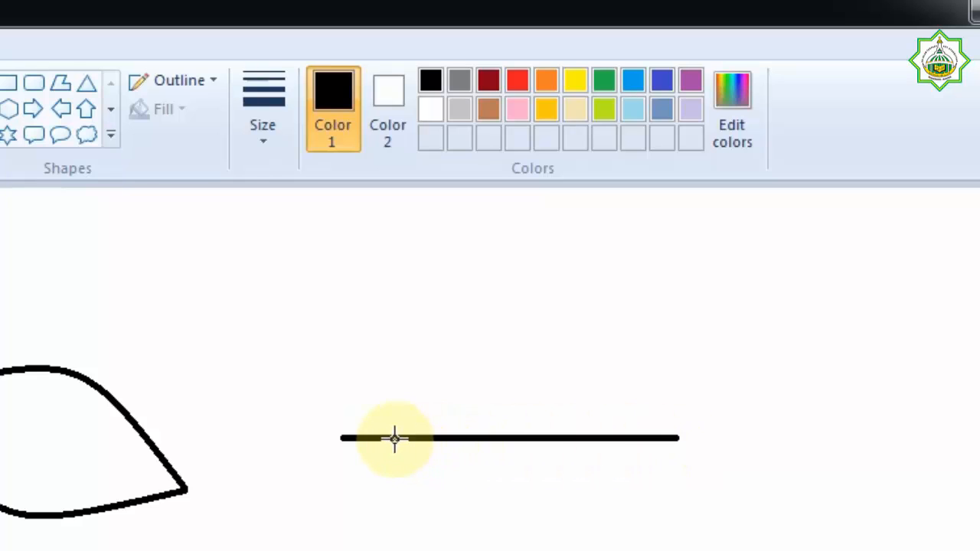
drag(395, 438, 440, 324)
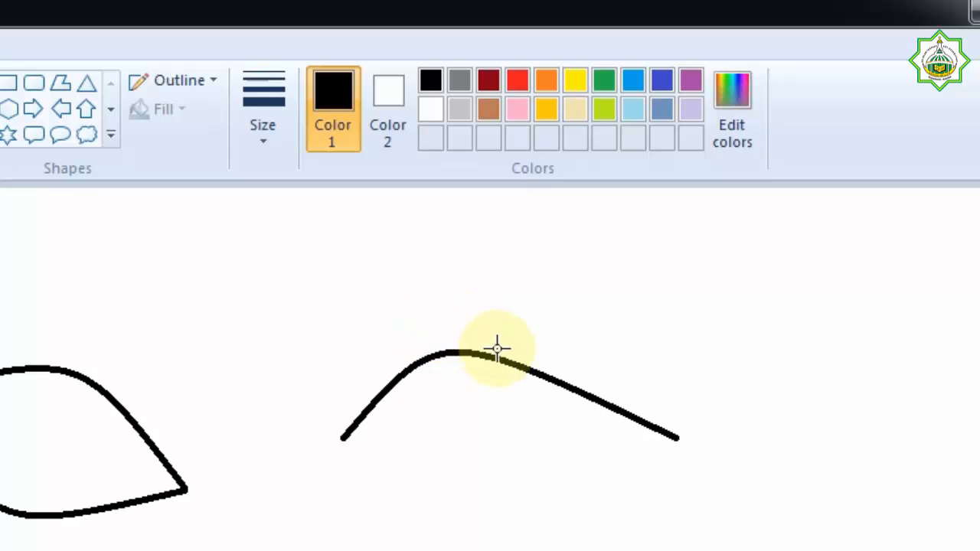
click(563, 387)
drag(564, 387, 536, 540)
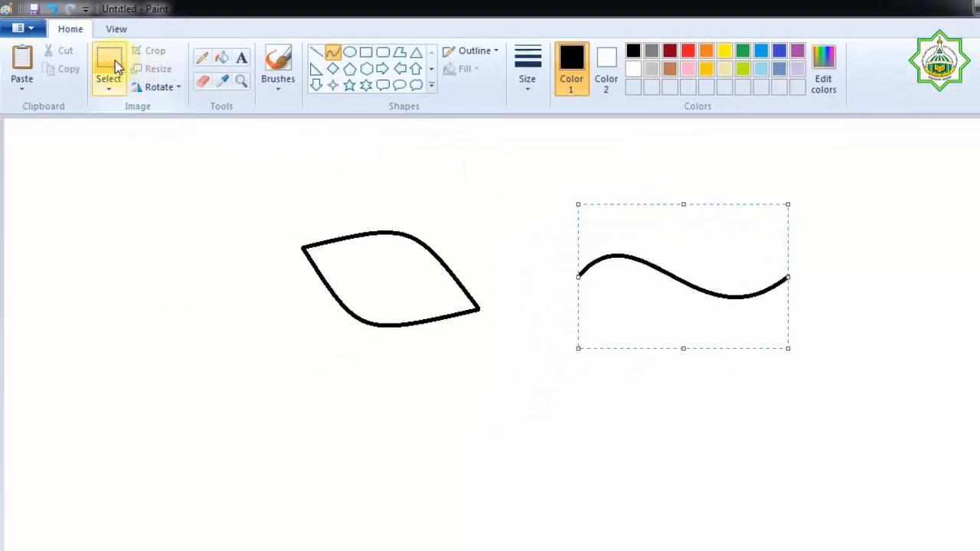
click(115, 60)
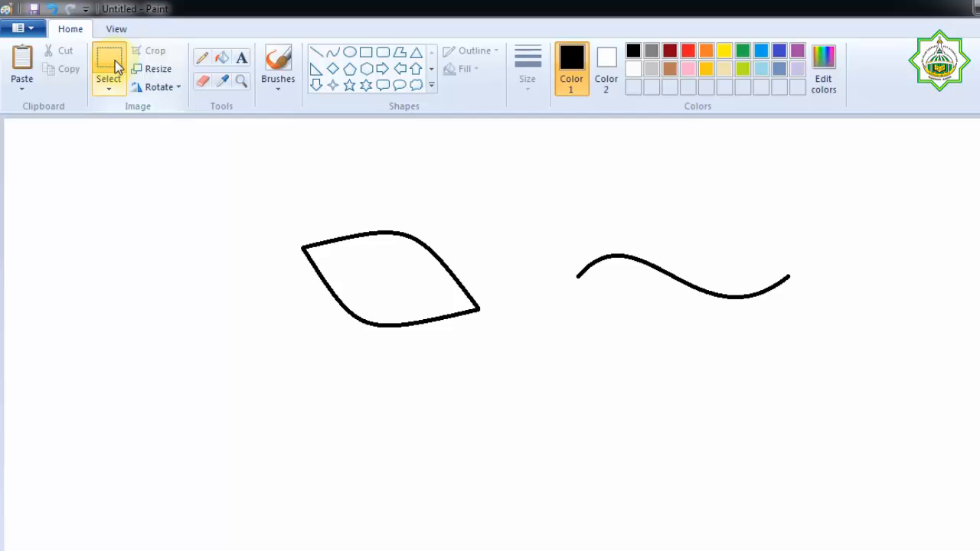
Draw a second, slightly shorter S-shaped wave below the first one with the Curve tool.
click(331, 54)
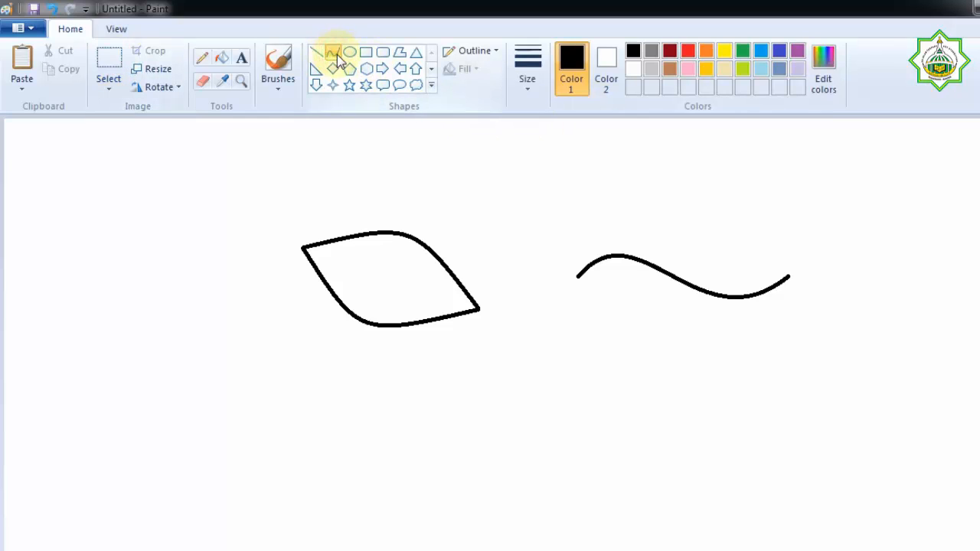
drag(599, 367, 684, 371)
drag(566, 419, 713, 413)
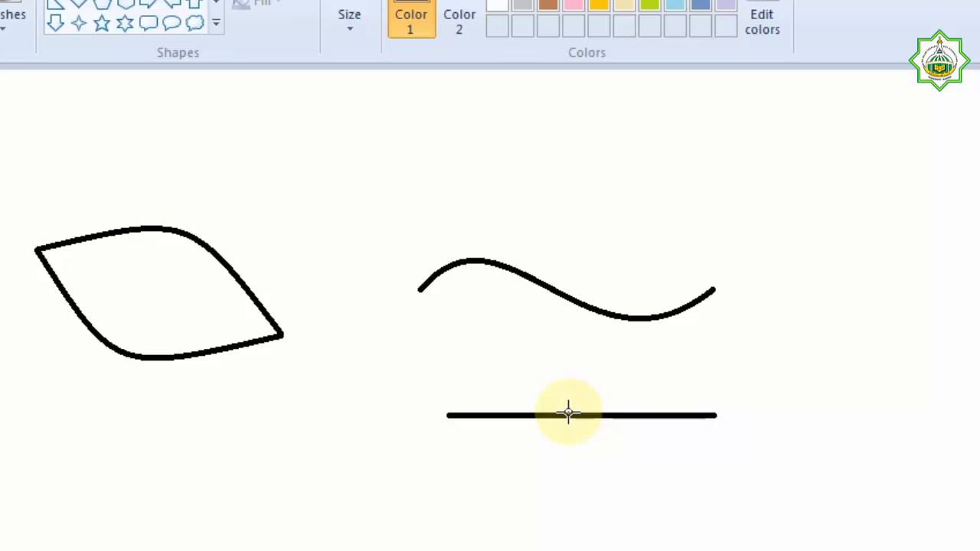
drag(567, 412, 564, 346)
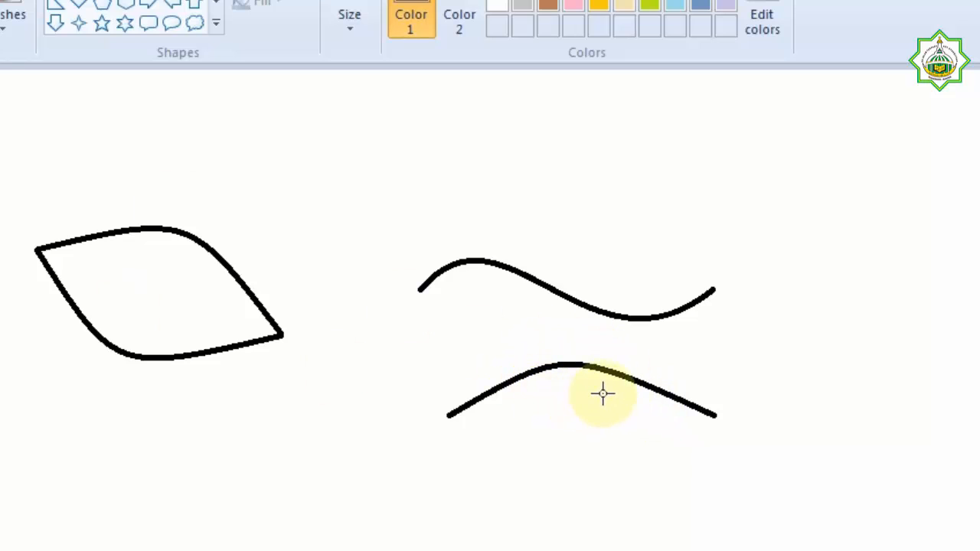
drag(634, 385, 587, 490)
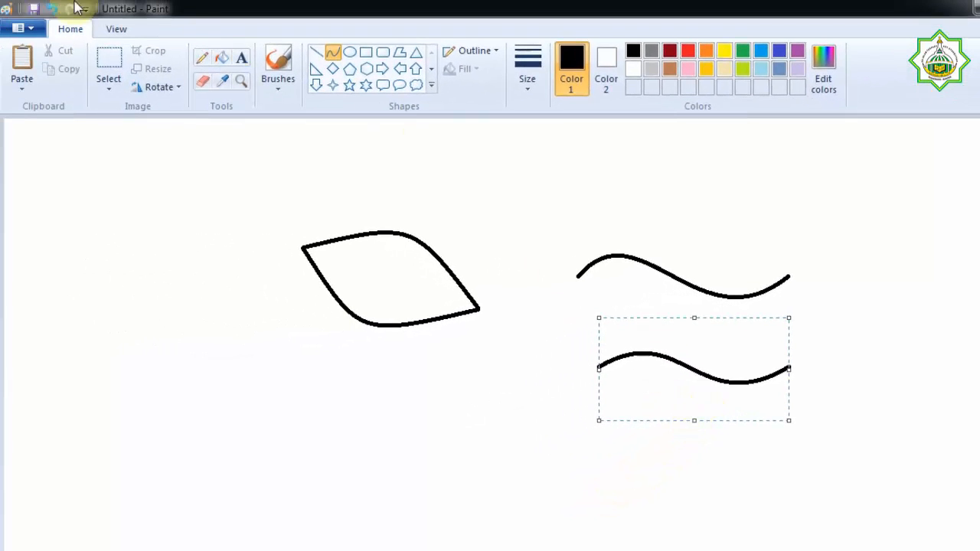
click(104, 55)
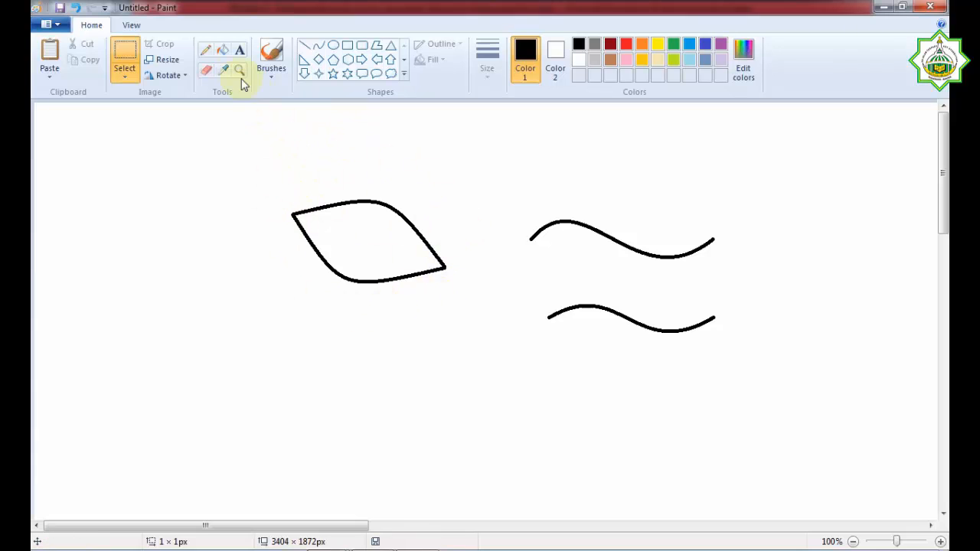
Fill the leaf shape with lime green.
click(223, 51)
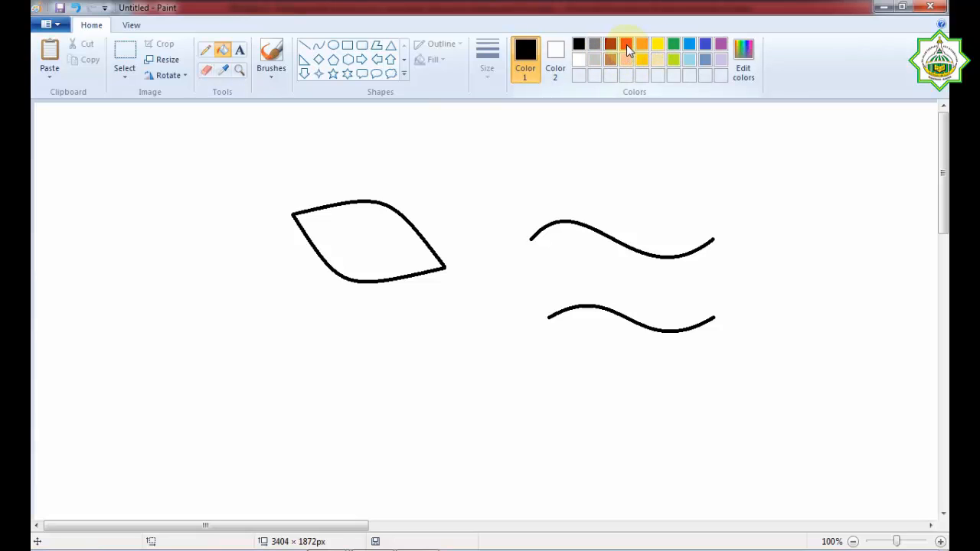
click(677, 60)
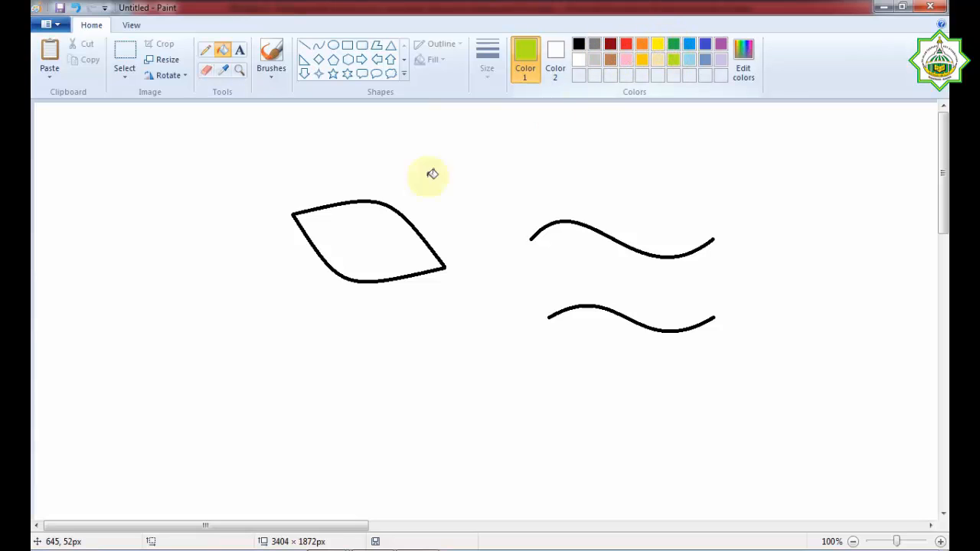
click(367, 240)
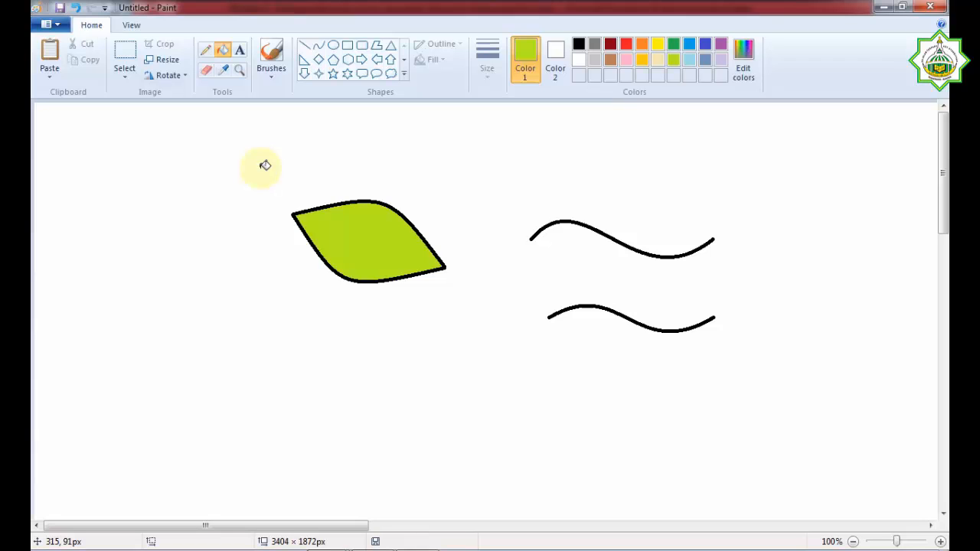
Select the whole green leaf with a rectangular selection, copy it and paste a duplicate onto the canvas.
click(126, 54)
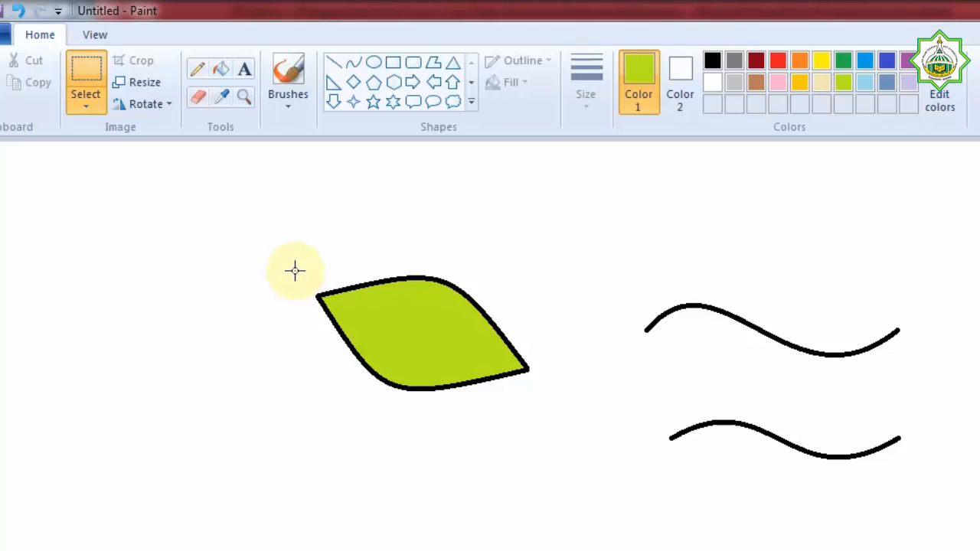
drag(297, 286, 563, 398)
click(528, 226)
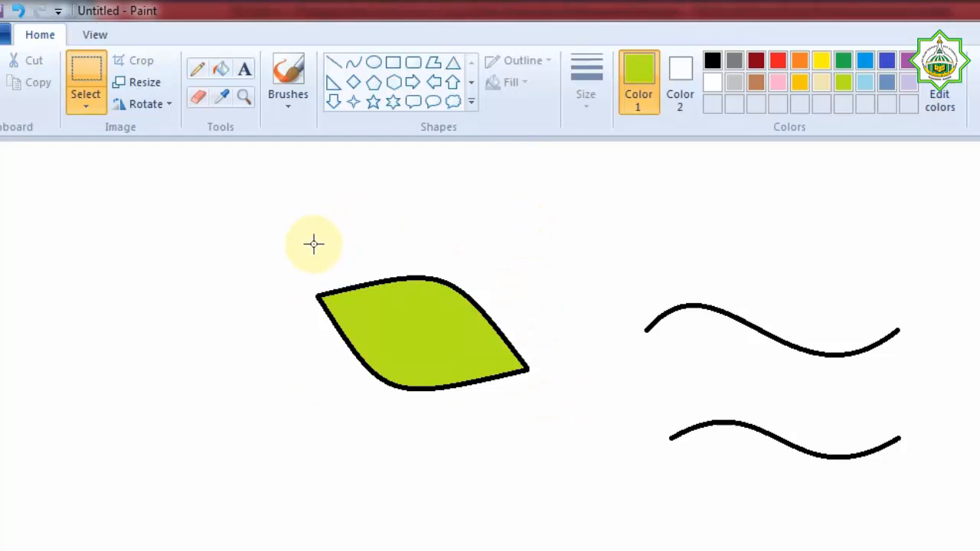
drag(289, 265, 563, 398)
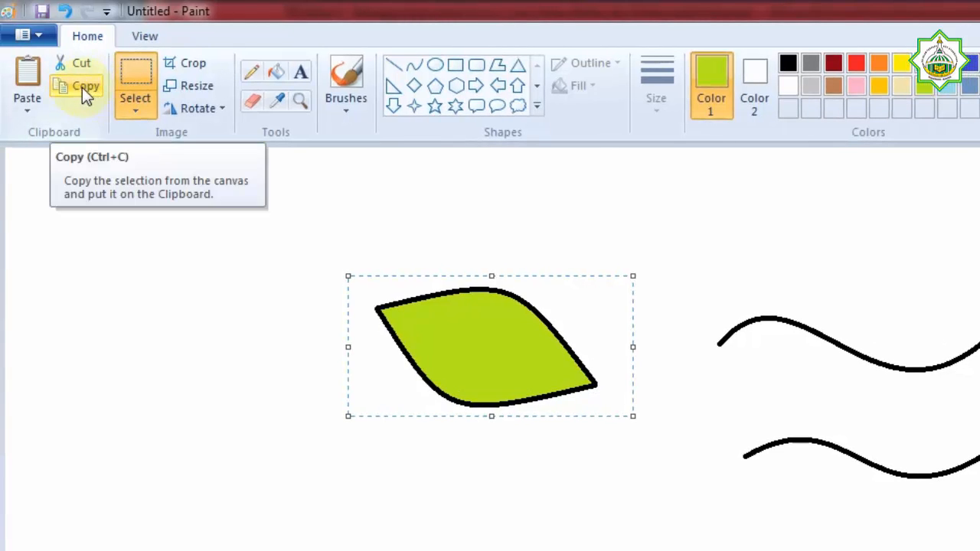
click(72, 83)
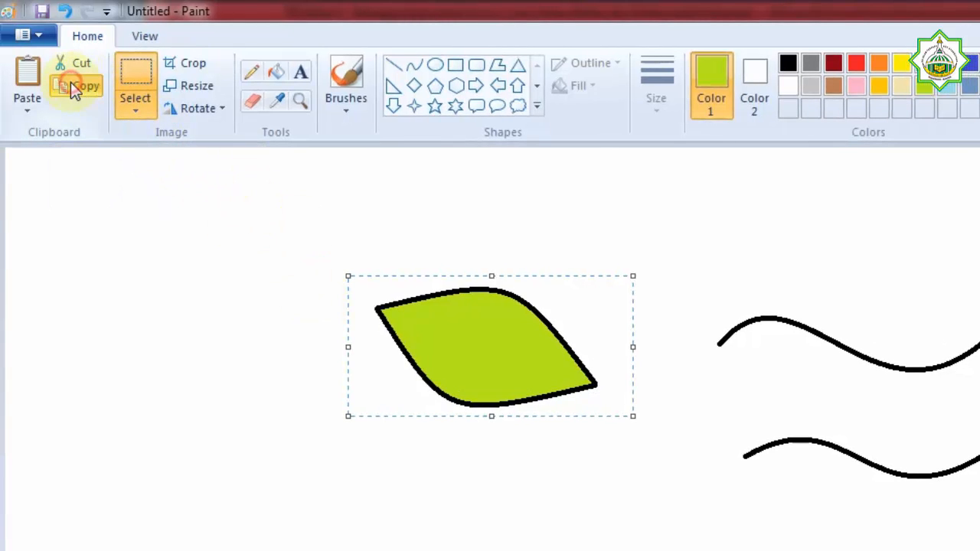
click(27, 78)
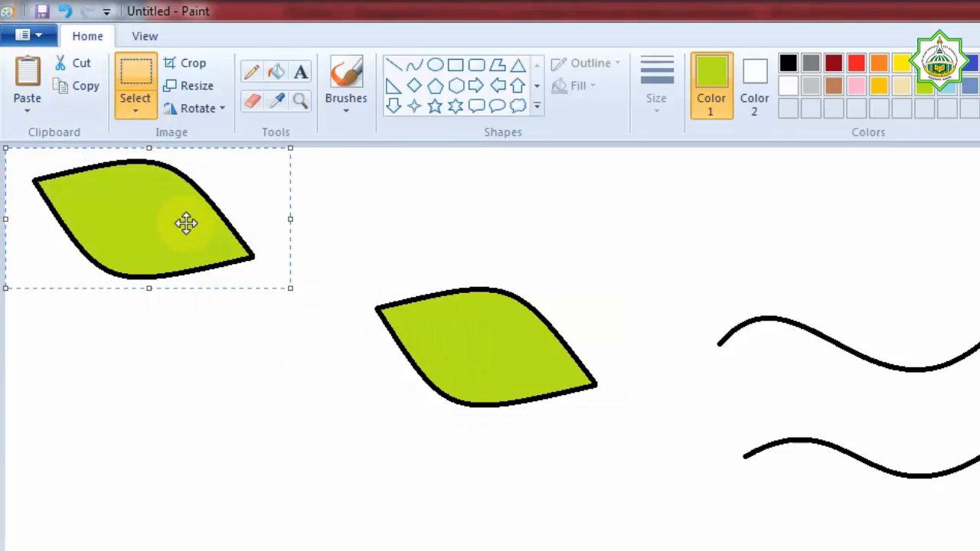
Move the pasted leaf to the empty area below and to the left of the original leaf, and deselect it.
drag(168, 214, 278, 453)
click(621, 521)
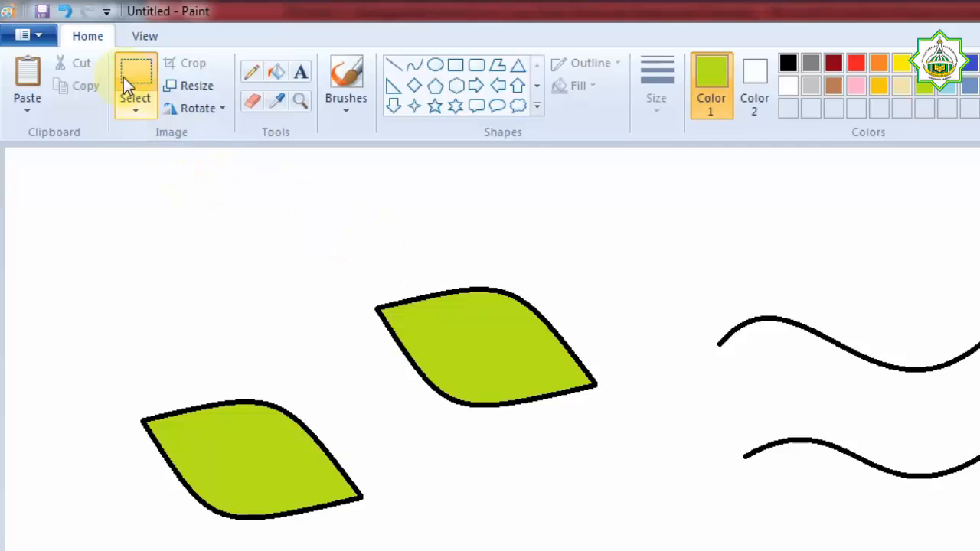
Select the original green leaf with a rectangular selection and turn on transparent selection.
drag(321, 224, 639, 419)
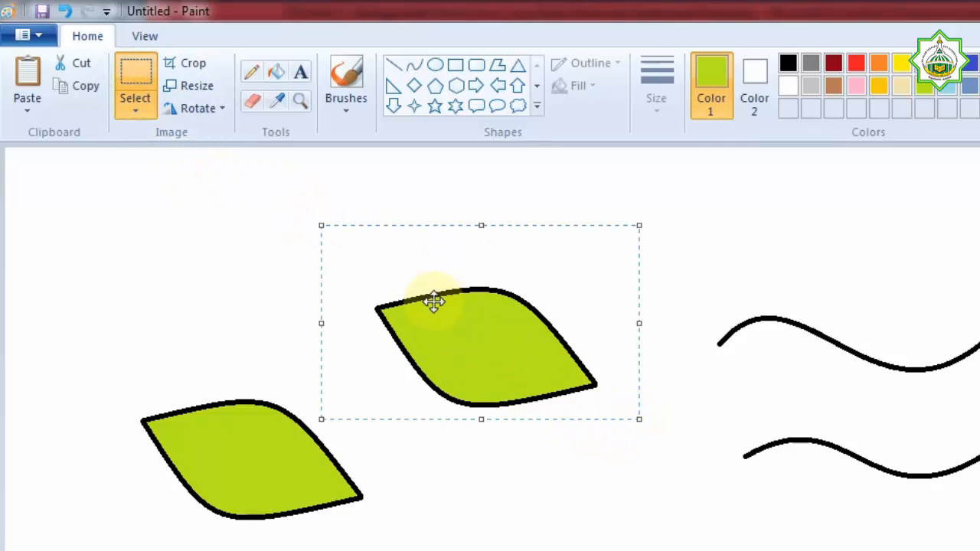
click(137, 116)
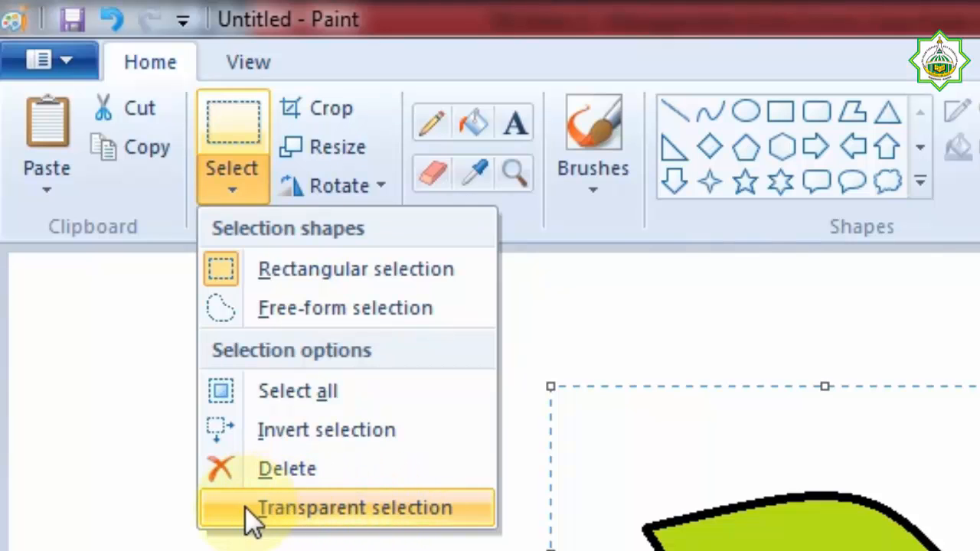
click(277, 508)
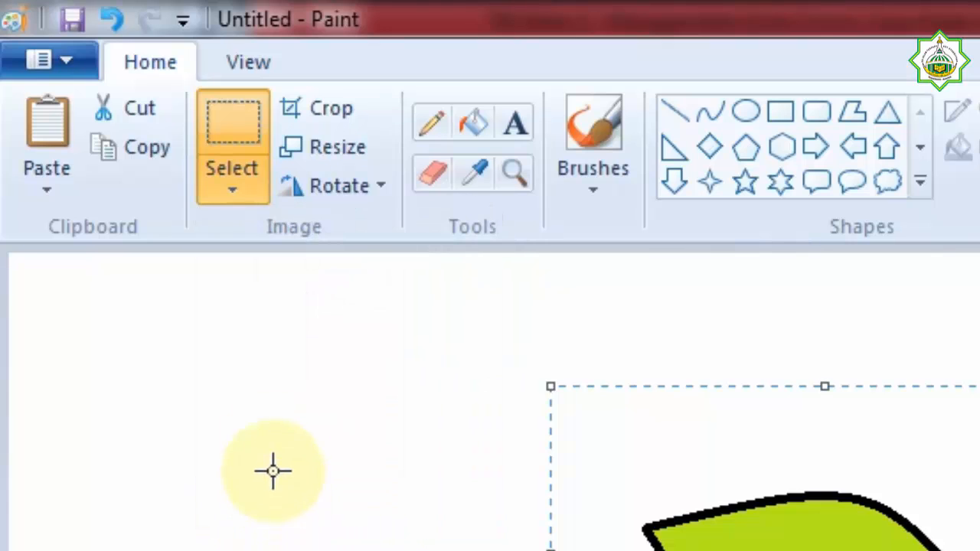
click(231, 201)
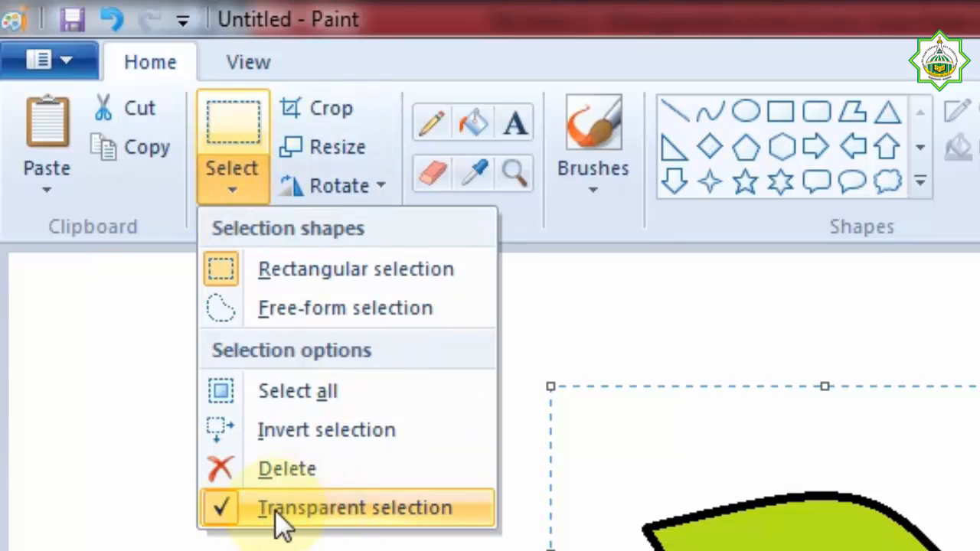
click(314, 513)
click(218, 186)
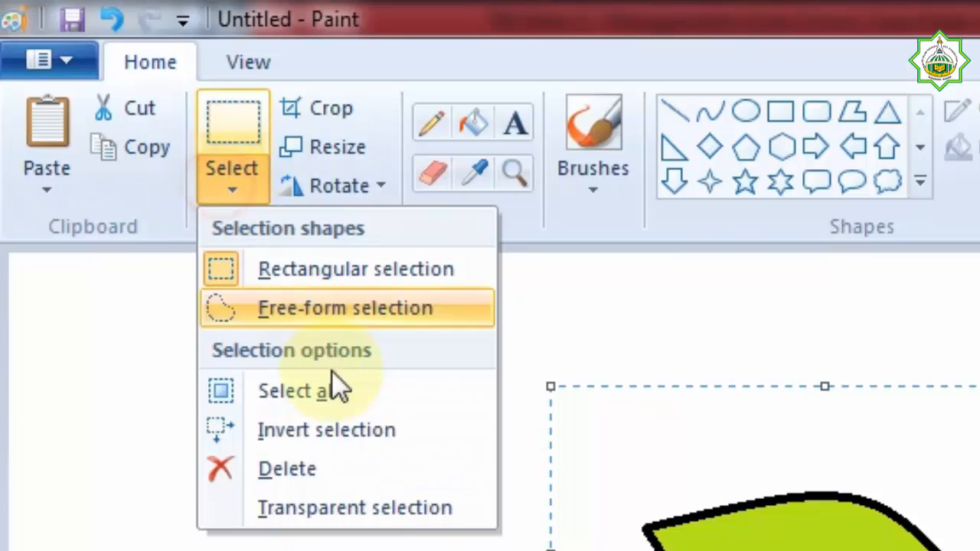
click(295, 509)
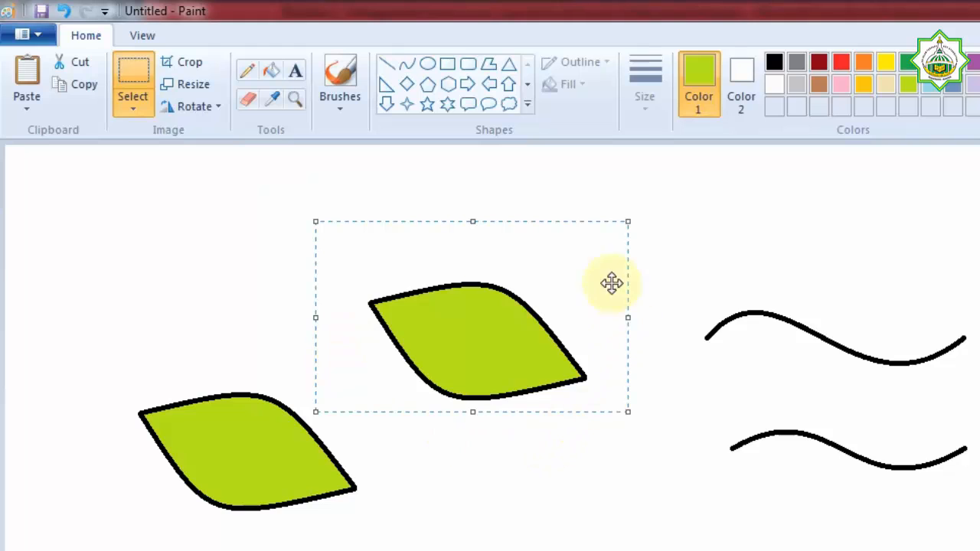
Copy the selected leaf, paste it and place the duplicate directly below the original, beside the second leaf.
click(85, 84)
click(33, 80)
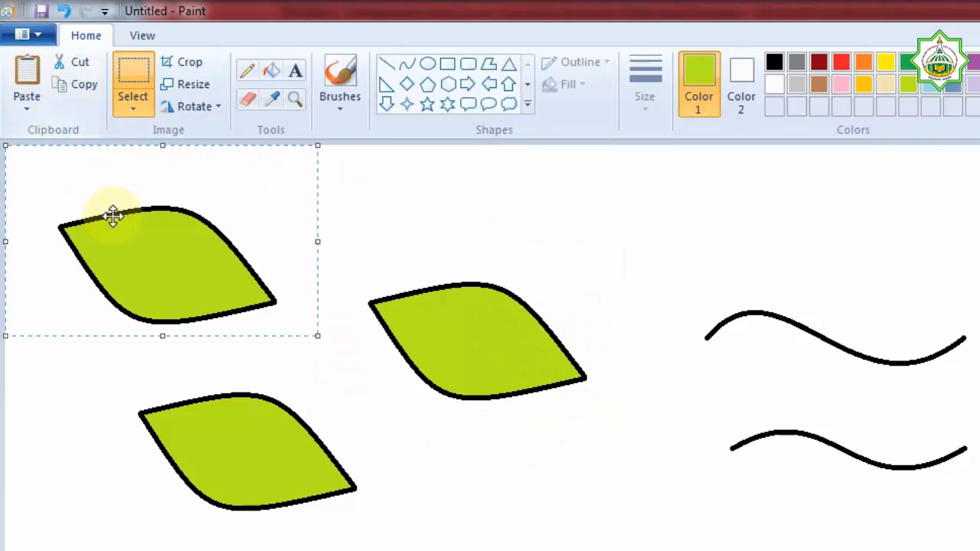
drag(109, 212, 405, 423)
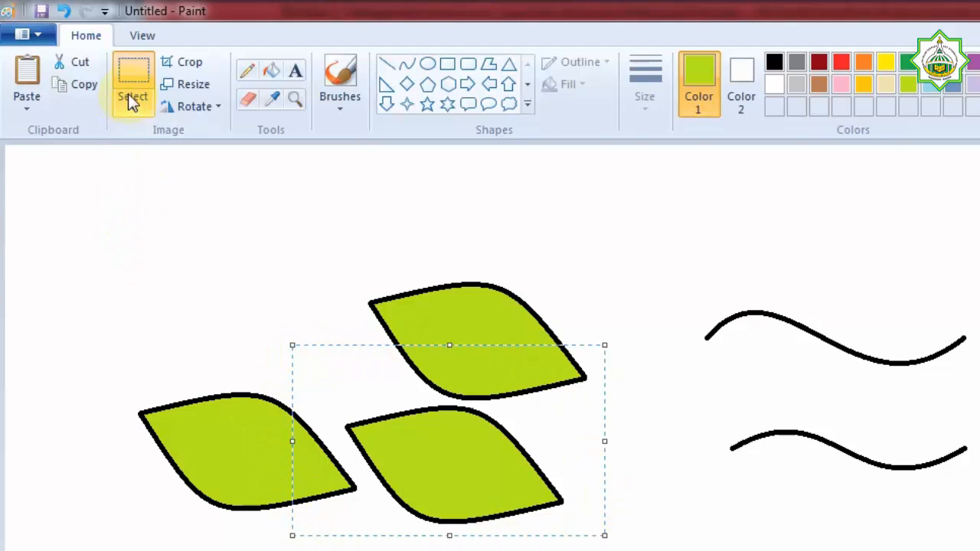
click(126, 74)
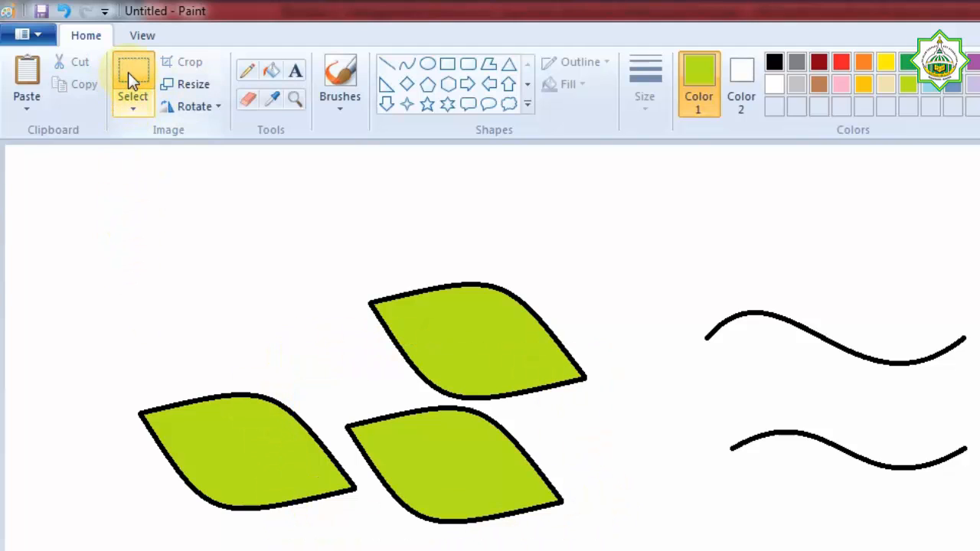
Fill the newly placed leaf below the original with red.
click(276, 67)
click(840, 62)
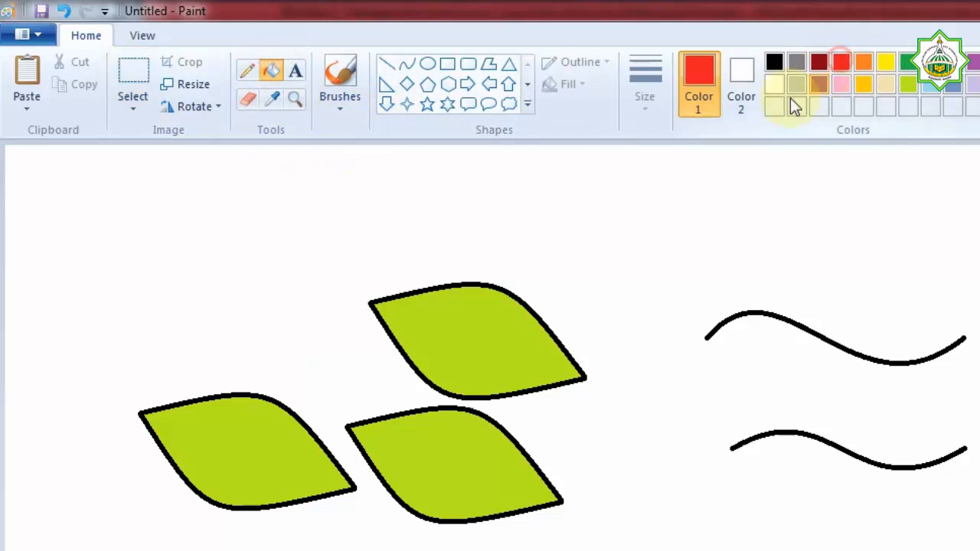
click(460, 445)
Try to select the red leaf on its own with a rectangular selection.
click(127, 68)
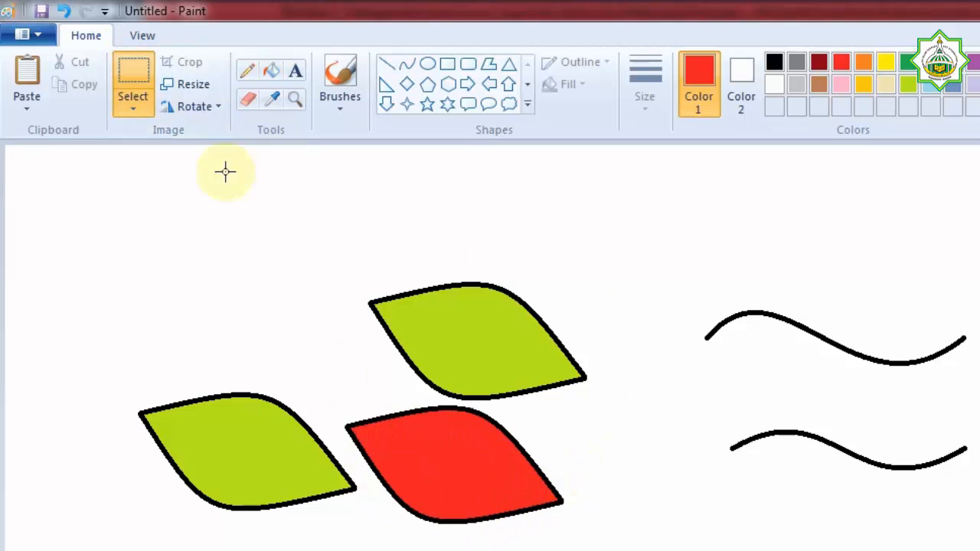
drag(324, 370, 613, 544)
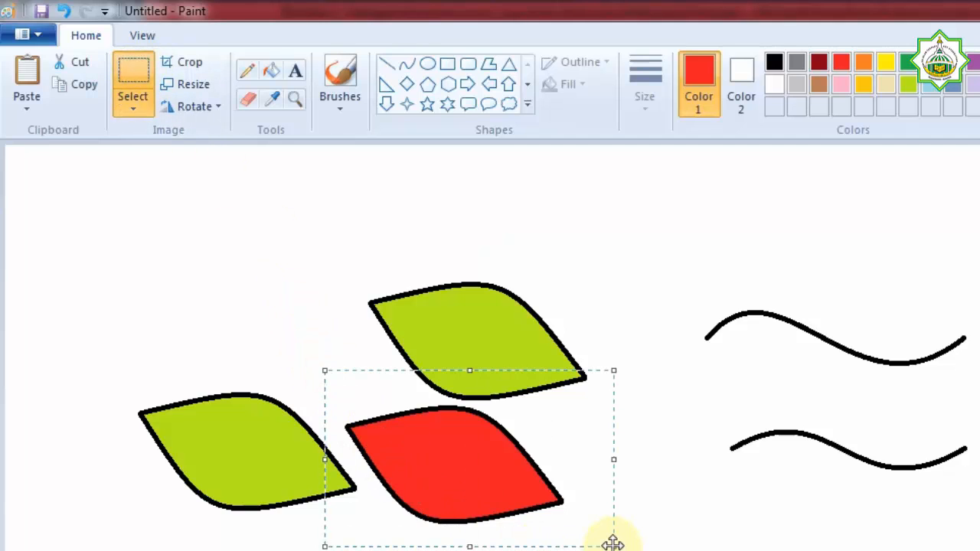
click(668, 486)
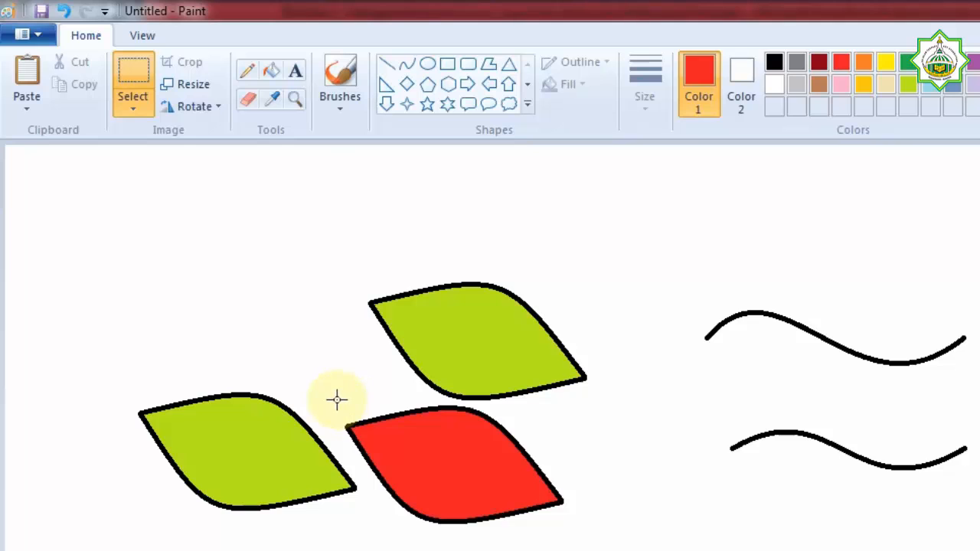
drag(337, 399, 585, 546)
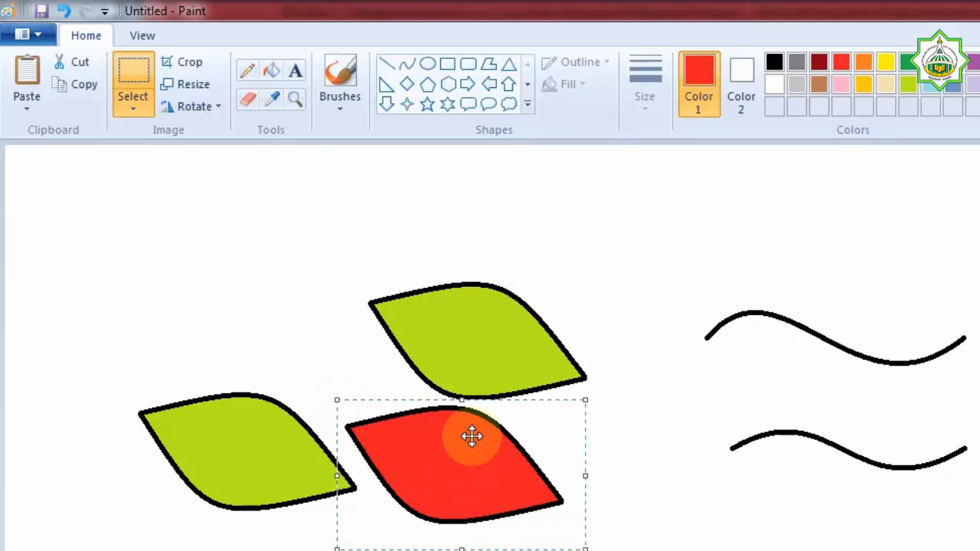
click(692, 428)
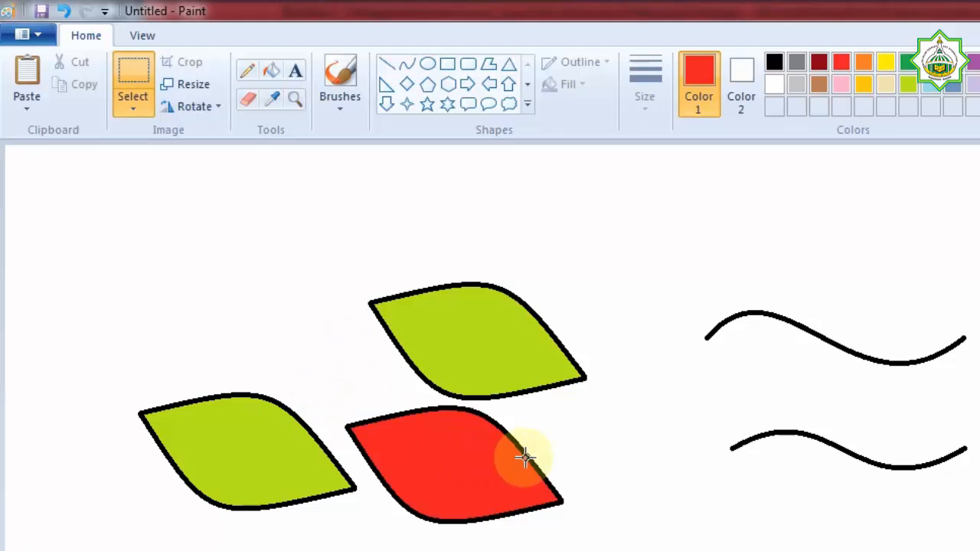
Duplicate the red leaf using a free-form selection and place the copy to the left of the original green leaf.
click(132, 113)
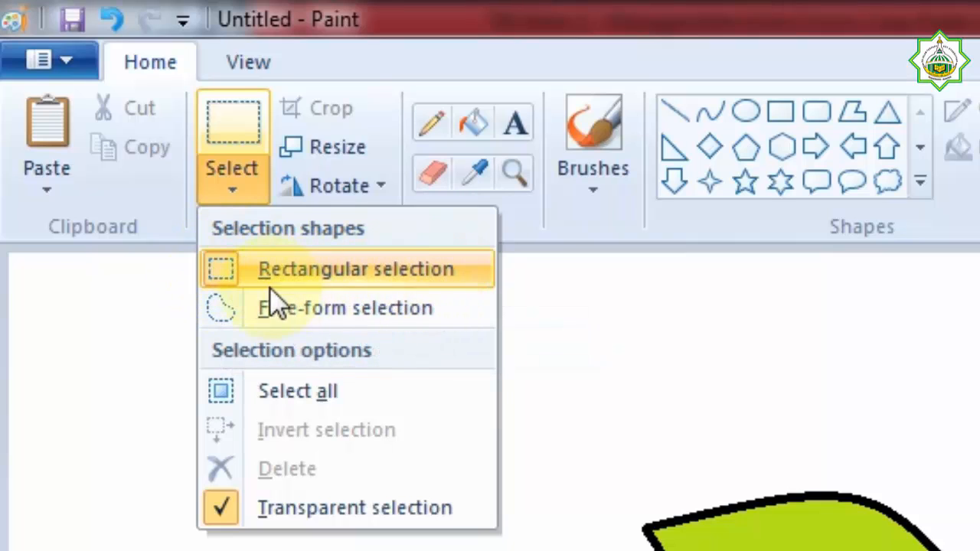
click(347, 311)
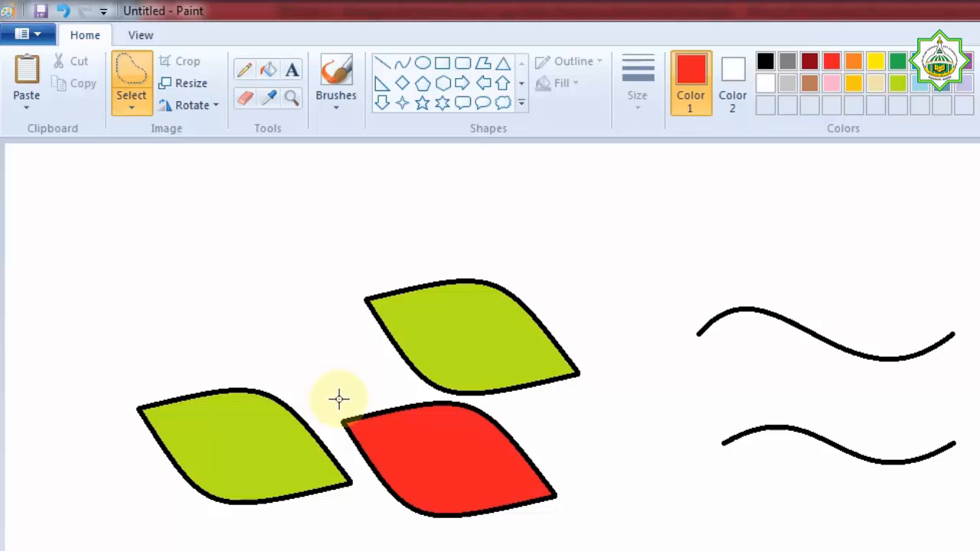
mouse_move(340, 399)
mouse_down()
mouse_move(446, 395)
mouse_move(497, 410)
mouse_move(542, 440)
mouse_move(568, 476)
mouse_move(569, 503)
mouse_move(502, 534)
mouse_move(447, 539)
mouse_move(412, 529)
mouse_move(373, 497)
mouse_move(336, 435)
mouse_move(341, 396)
mouse_up()
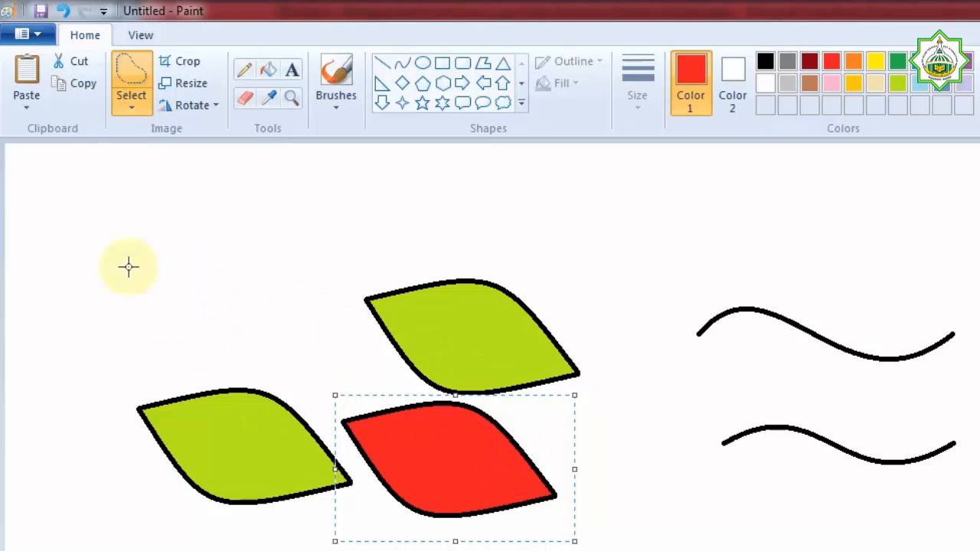
click(29, 73)
drag(90, 186, 274, 330)
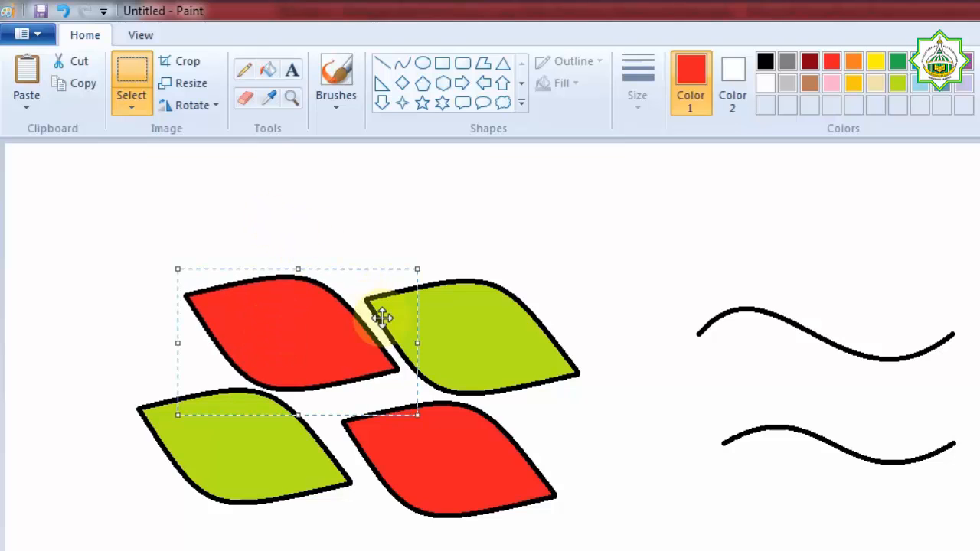
click(133, 79)
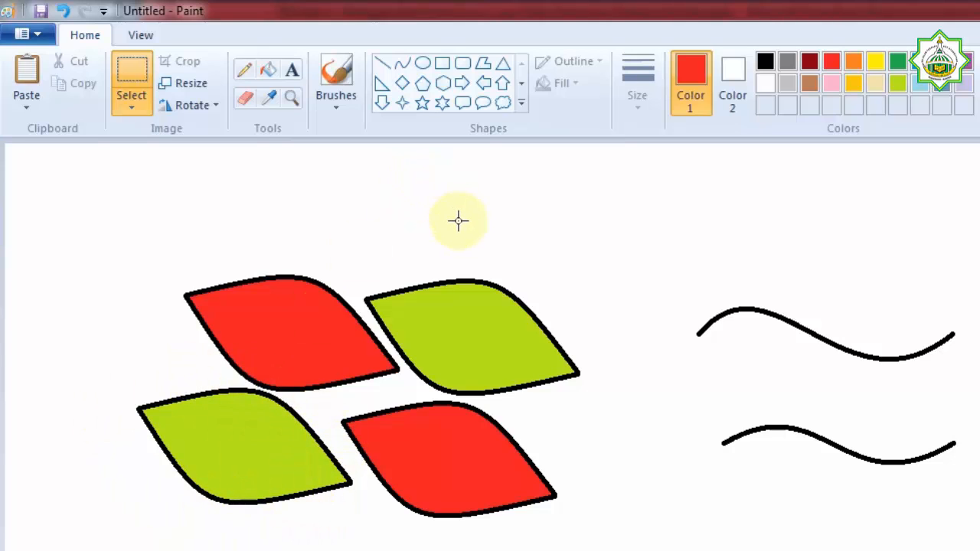
Select the lower green leaf with a free-form selection and move it to the right side of the lower red leaf.
click(132, 103)
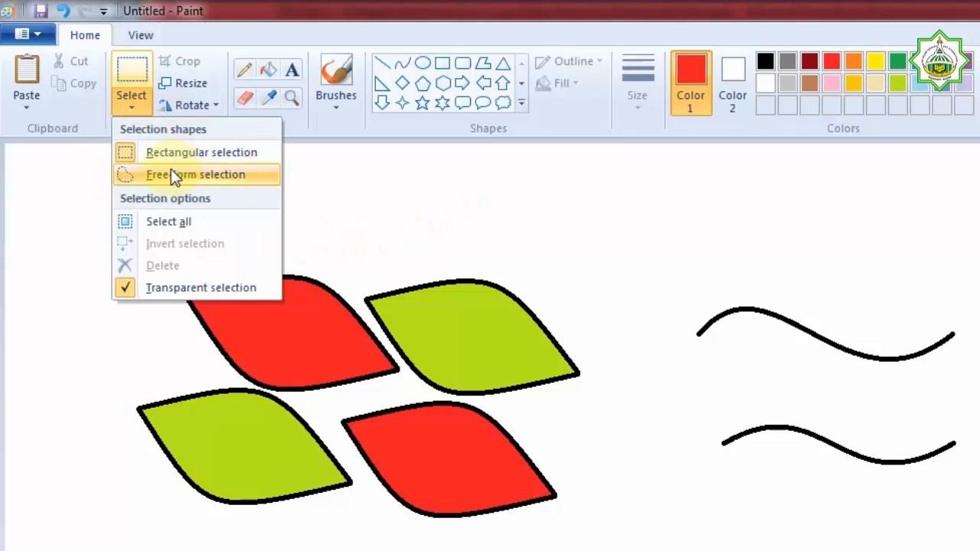
click(190, 175)
mouse_move(136, 377)
mouse_down()
mouse_move(255, 386)
mouse_move(310, 406)
mouse_move(331, 421)
mouse_move(364, 492)
mouse_move(334, 521)
mouse_move(253, 542)
mouse_move(170, 524)
mouse_move(131, 458)
mouse_move(138, 378)
mouse_up()
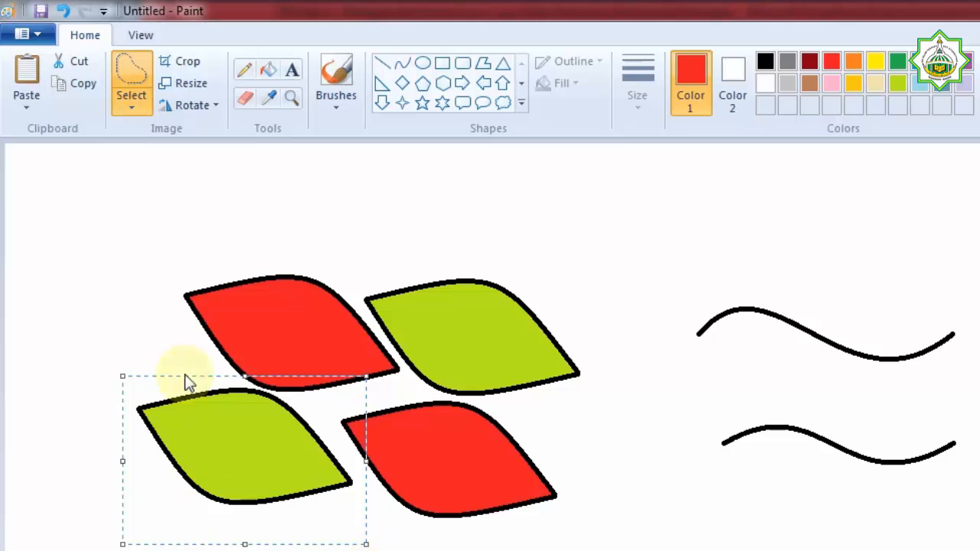
mouse_move(284, 446)
mouse_down()
mouse_move(326, 464)
mouse_move(464, 411)
mouse_move(544, 236)
mouse_move(400, 352)
mouse_move(232, 438)
mouse_move(291, 444)
mouse_move(314, 470)
mouse_move(671, 385)
mouse_move(676, 436)
mouse_move(649, 445)
mouse_up()
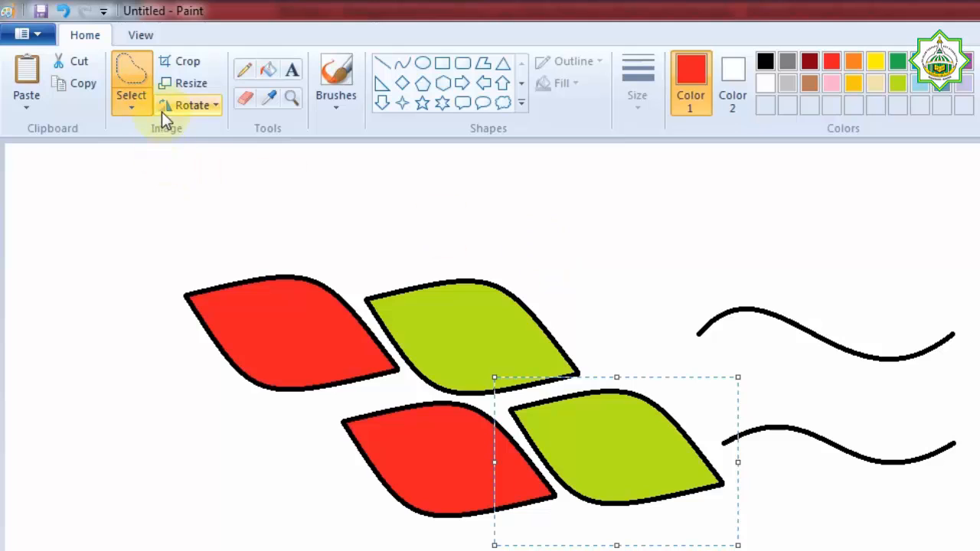
click(609, 386)
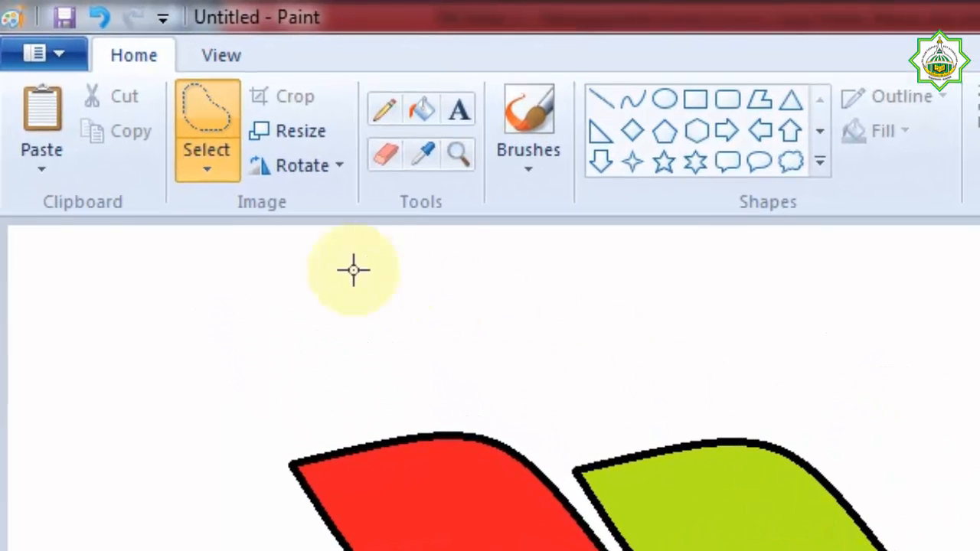
Outline the upper green leaf with a free-form selection, keeping the neighbouring leaves out.
click(199, 173)
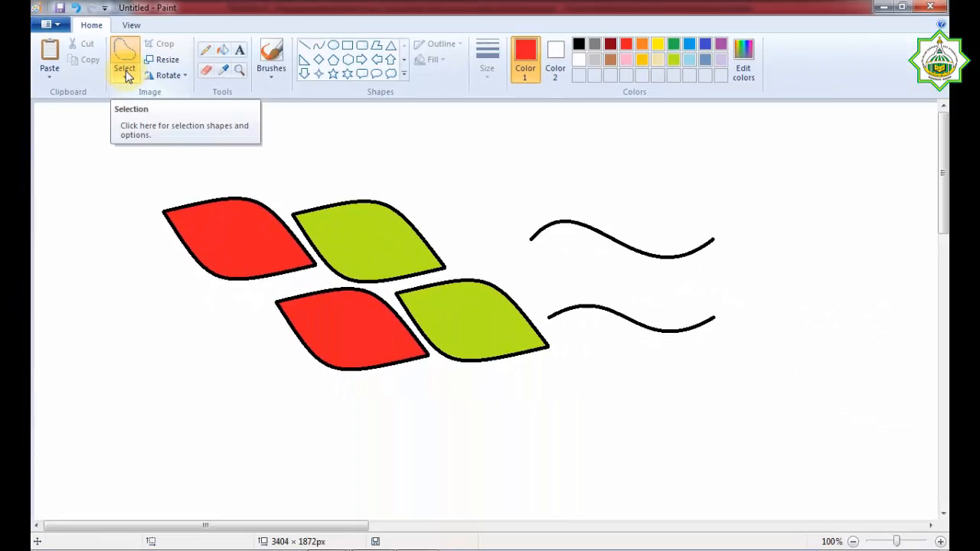
click(126, 71)
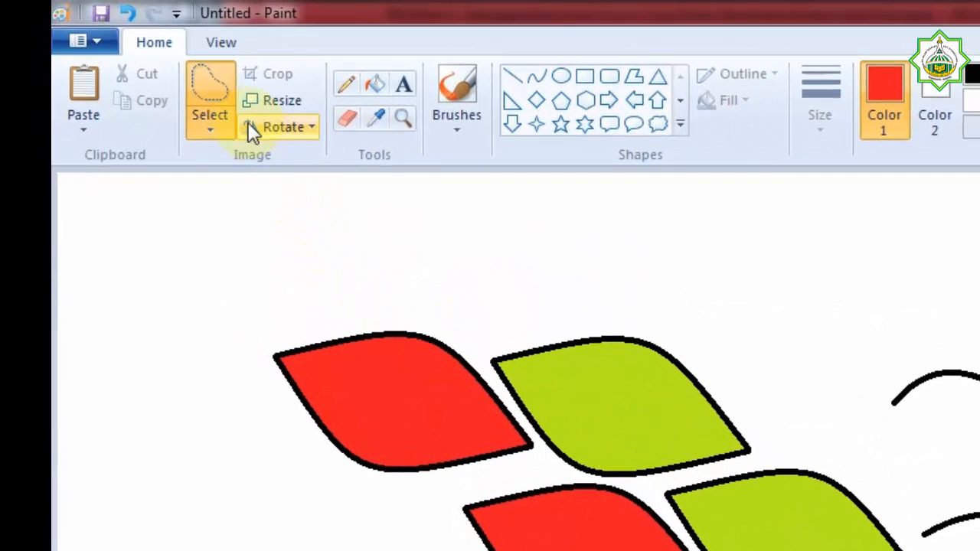
click(130, 71)
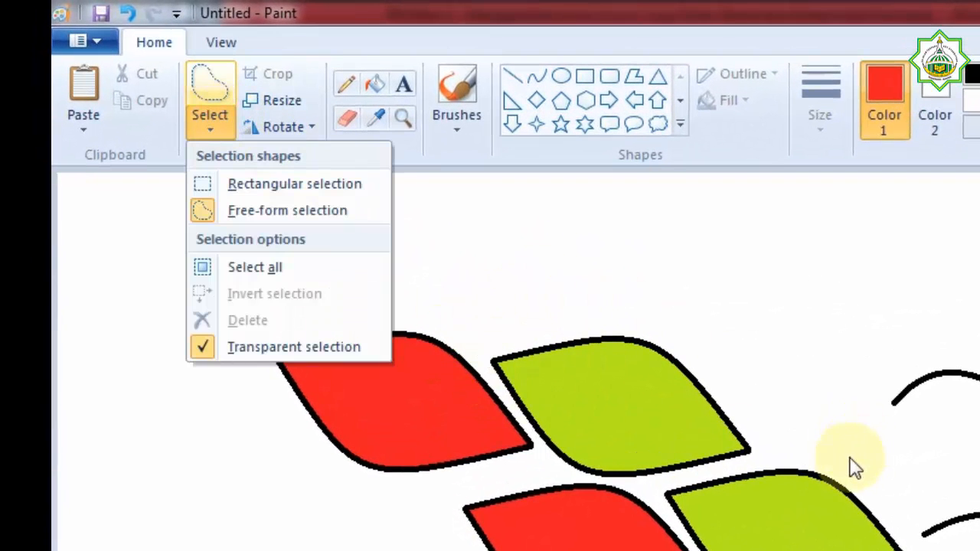
click(278, 218)
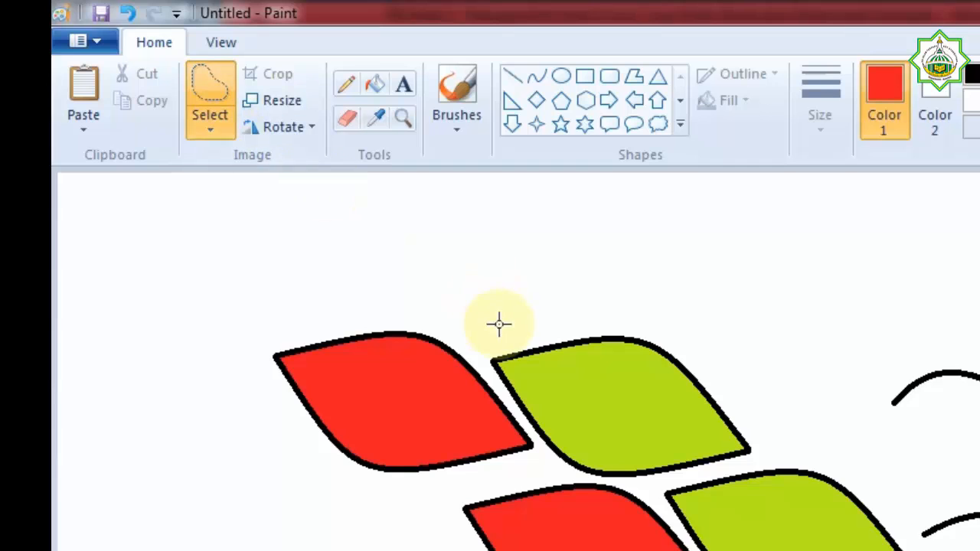
mouse_move(482, 346)
mouse_down()
mouse_move(553, 324)
mouse_move(669, 321)
mouse_move(766, 388)
mouse_move(771, 444)
mouse_move(759, 460)
mouse_move(660, 484)
mouse_move(589, 484)
mouse_move(548, 459)
mouse_move(482, 350)
mouse_up()
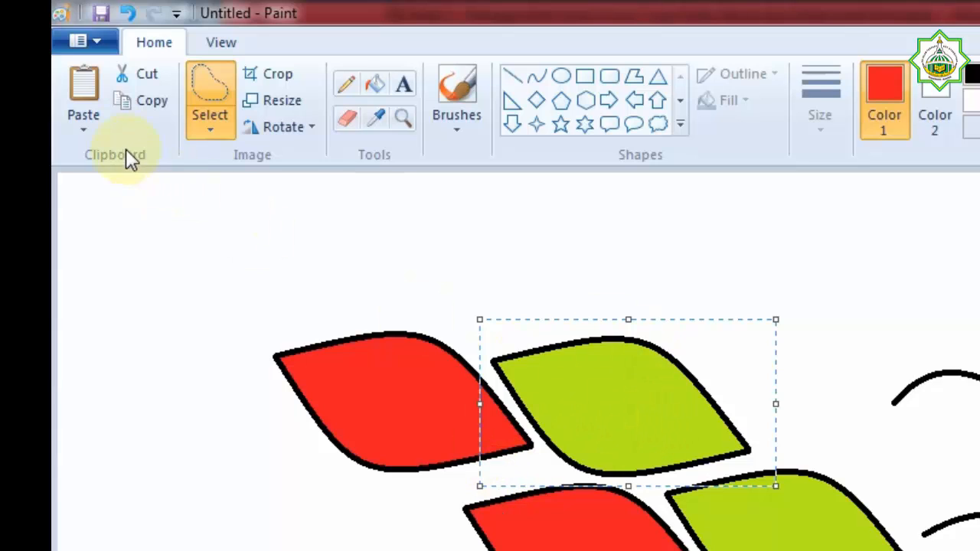
Copy the outlined leaf, paste it and move the duplicate to the empty area above the waves.
click(129, 98)
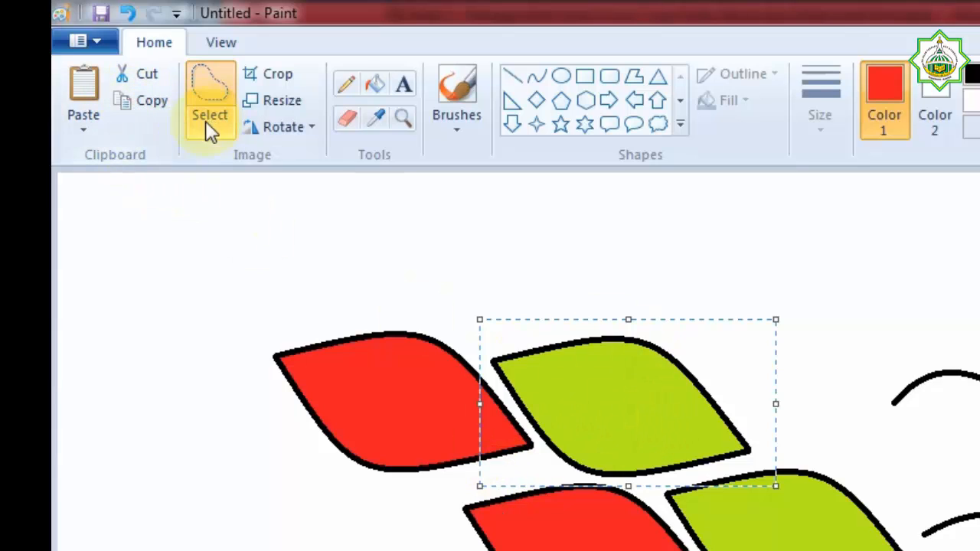
click(81, 90)
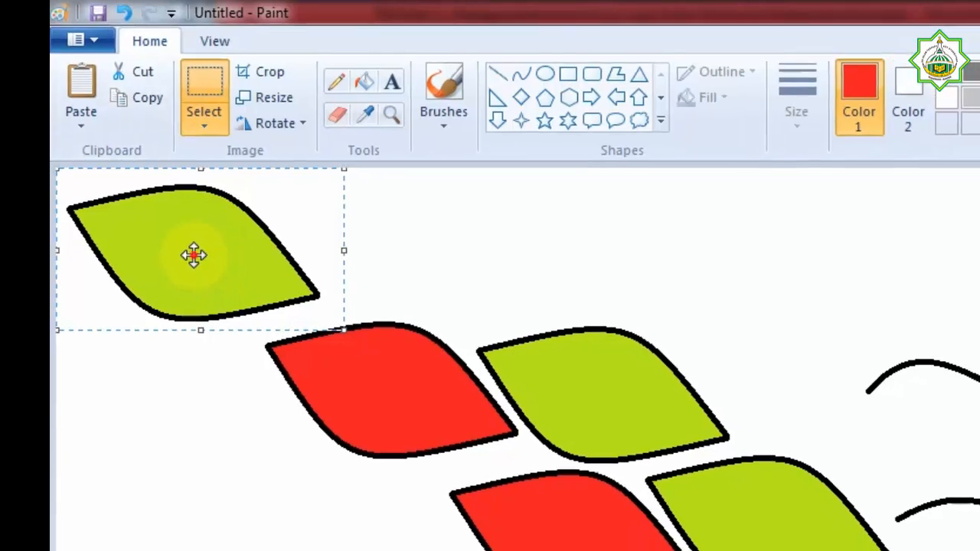
drag(201, 263, 759, 302)
drag(596, 236, 693, 215)
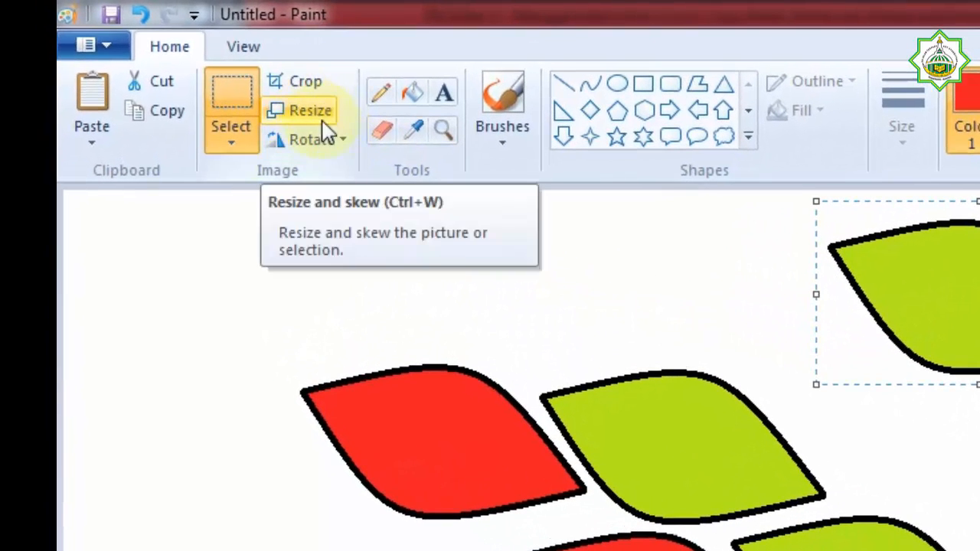
Resize the duplicated green leaf to 50 percent with the aspect ratio kept and place it inside the upper green leaf.
click(316, 115)
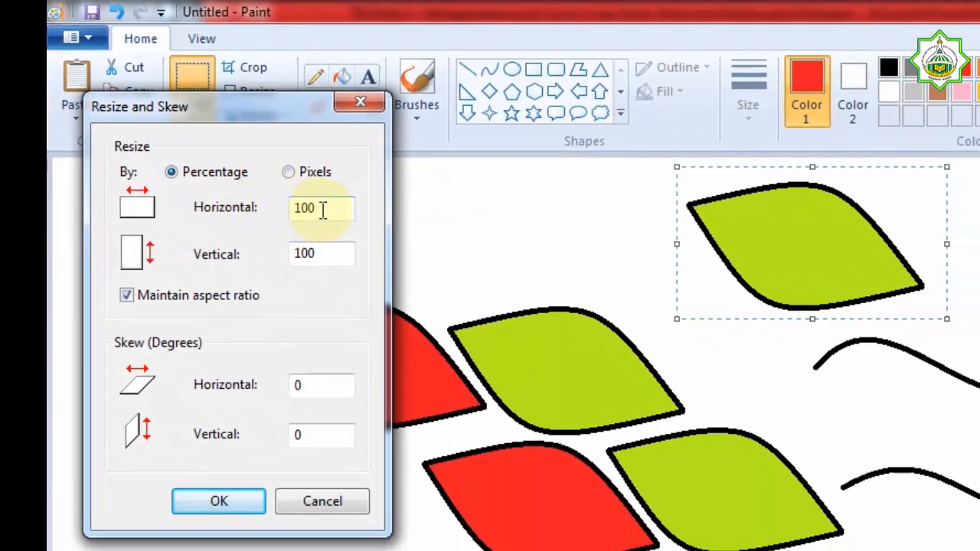
click(343, 221)
text(50)
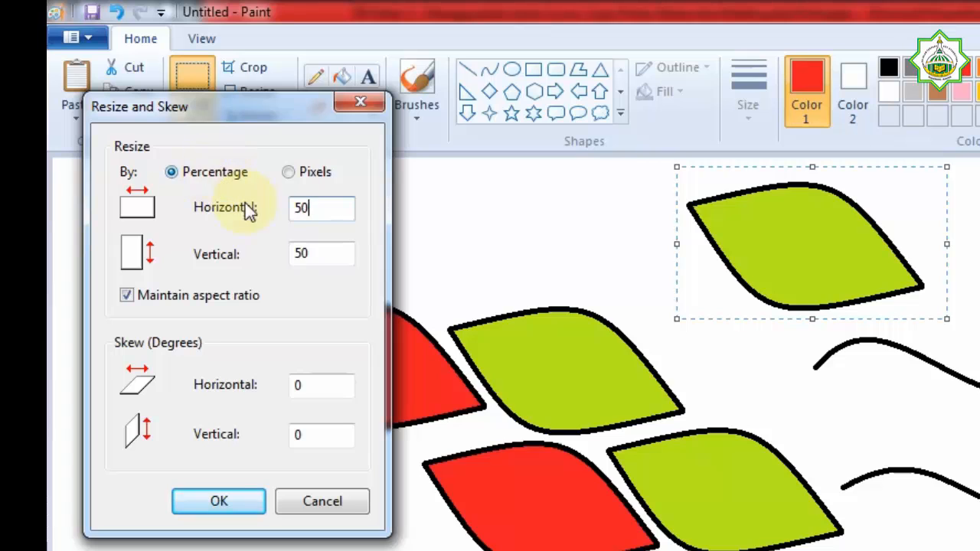
click(220, 502)
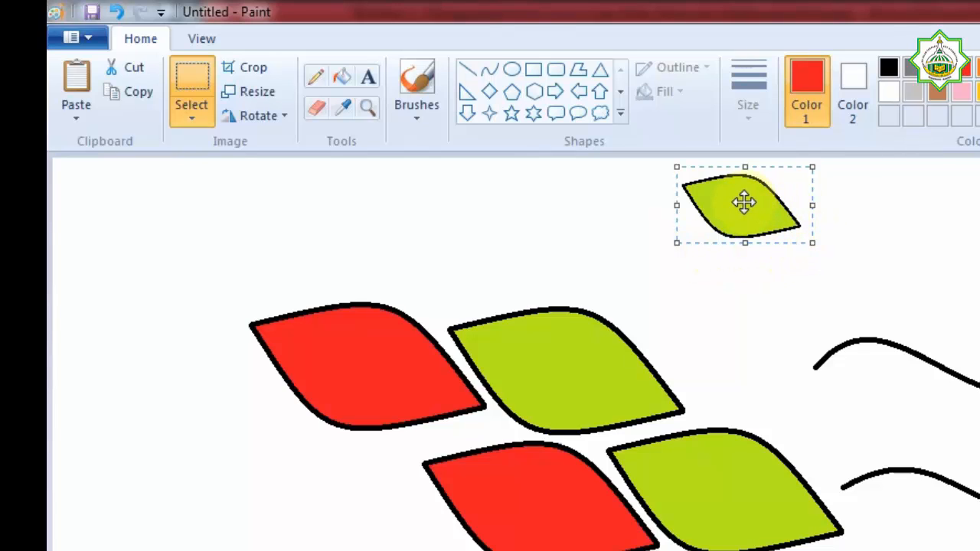
drag(745, 202, 570, 369)
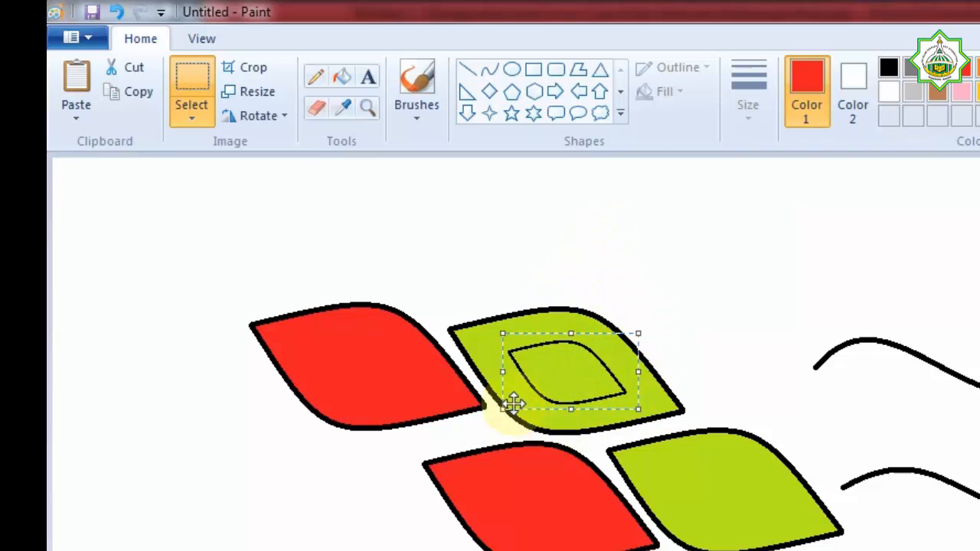
click(191, 79)
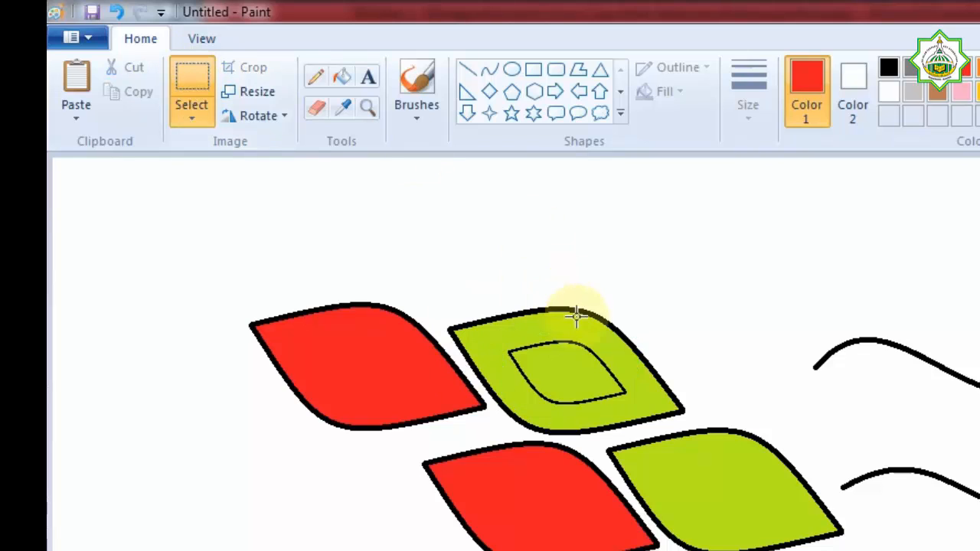
Fill the small inner leaf with black.
click(351, 81)
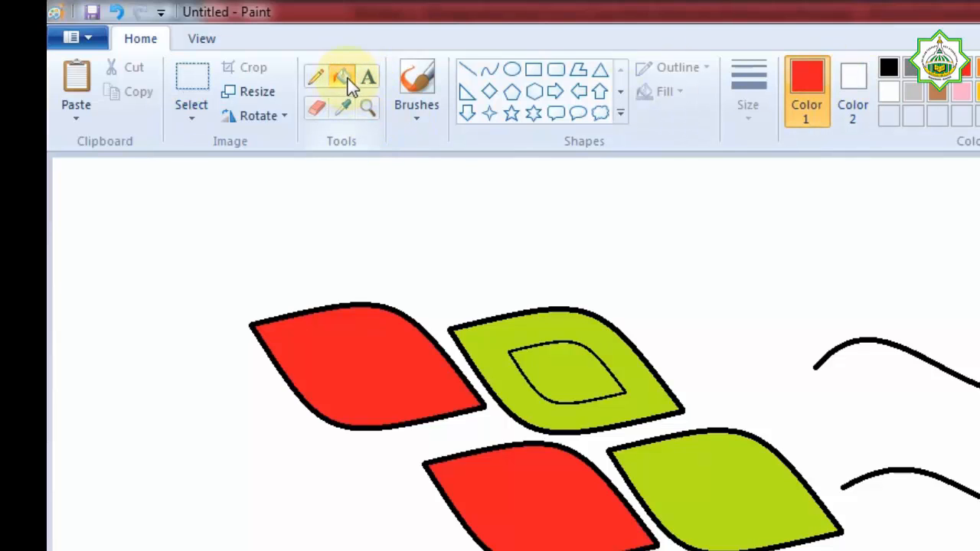
click(889, 68)
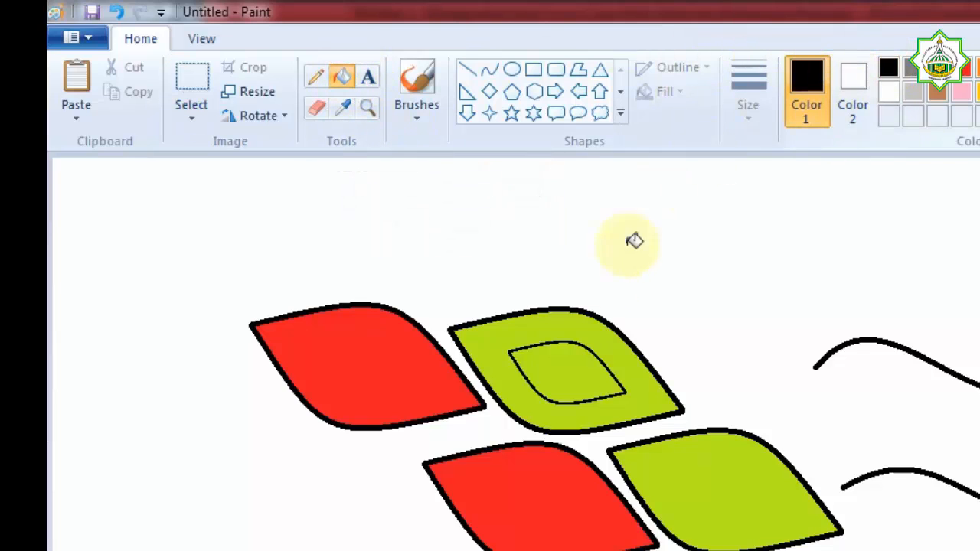
click(572, 357)
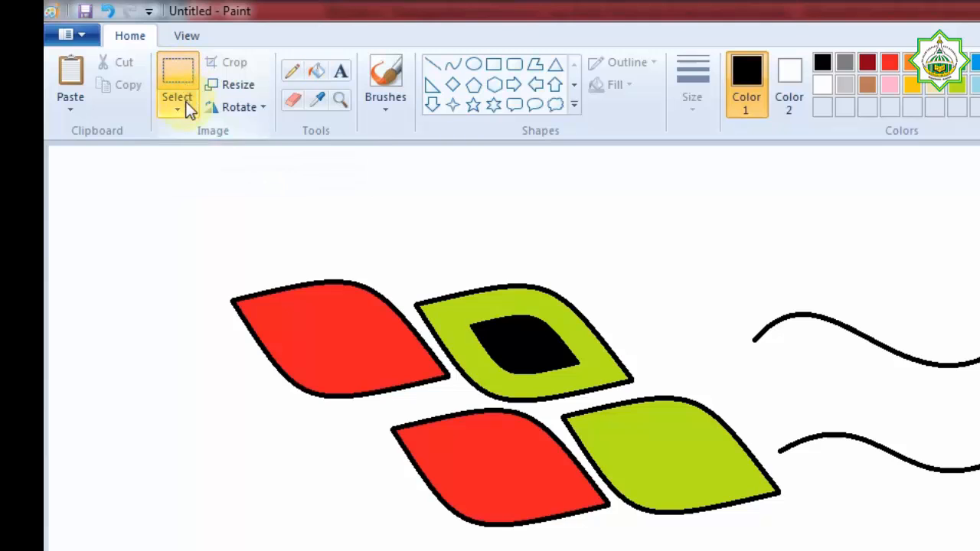
Duplicate the green leaf with the black centre using a free-form selection and place the copy above and to its right.
click(178, 108)
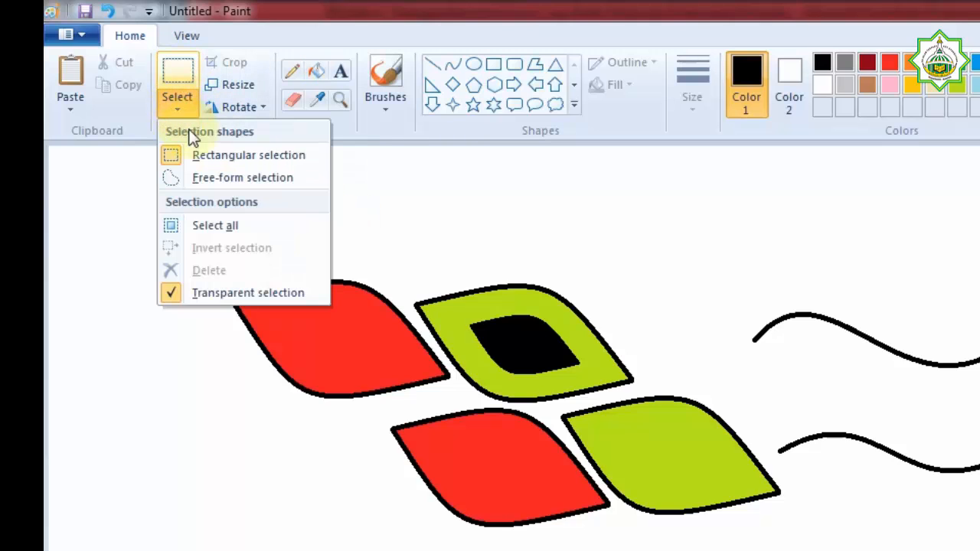
click(211, 177)
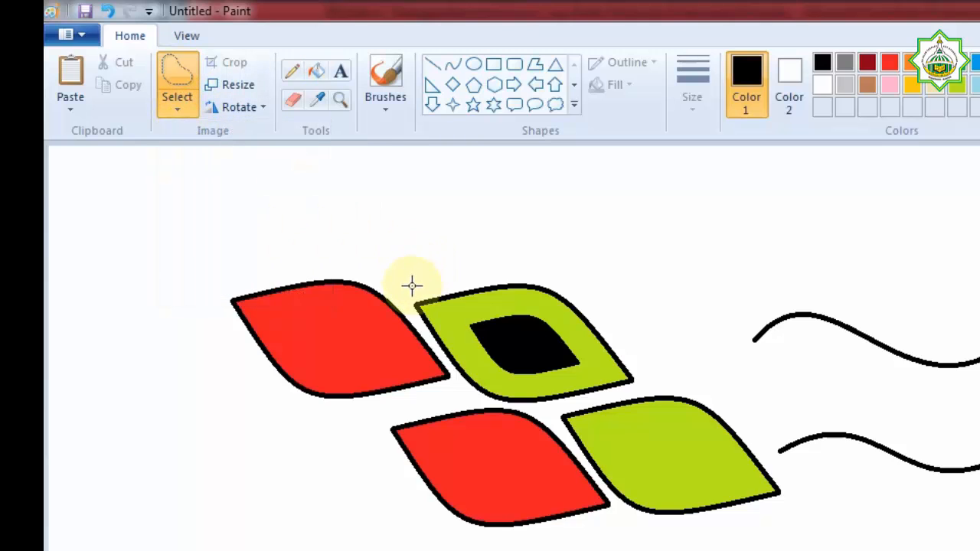
mouse_move(412, 287)
mouse_down()
mouse_move(493, 267)
mouse_move(547, 271)
mouse_move(598, 304)
mouse_move(648, 383)
mouse_move(536, 409)
mouse_move(460, 390)
mouse_move(406, 318)
mouse_move(401, 291)
mouse_move(422, 284)
mouse_up()
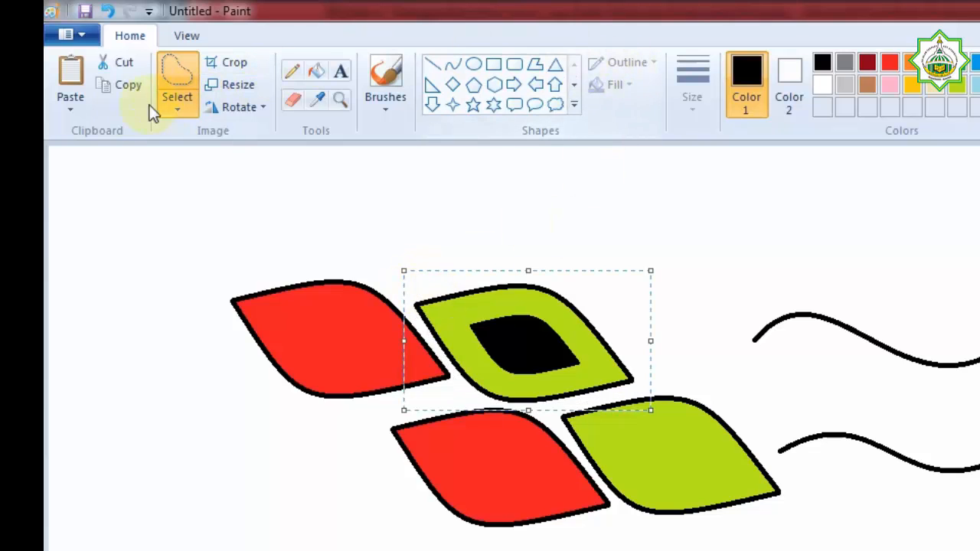
click(120, 89)
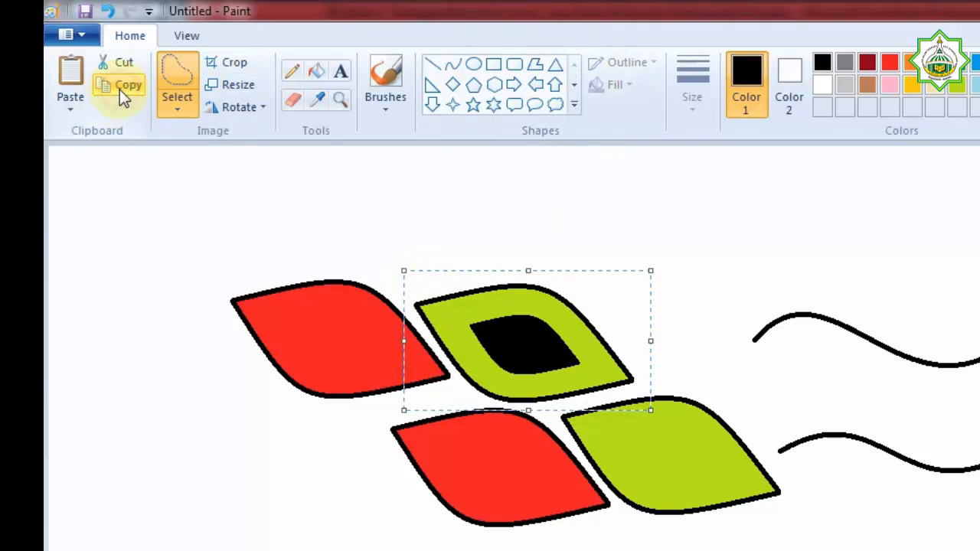
click(61, 71)
drag(131, 171, 621, 223)
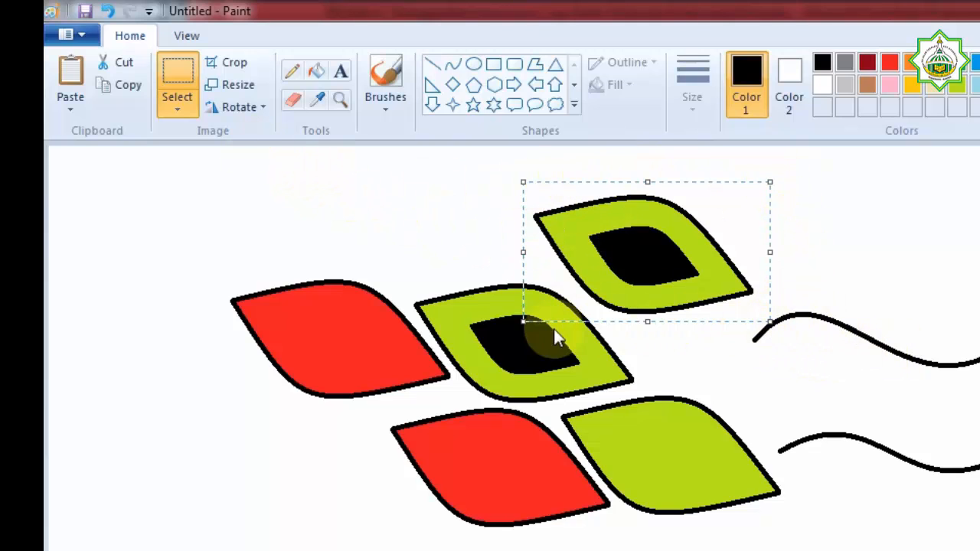
Flip the copied leaf horizontally and move it down beside the original as its mirror image.
click(239, 107)
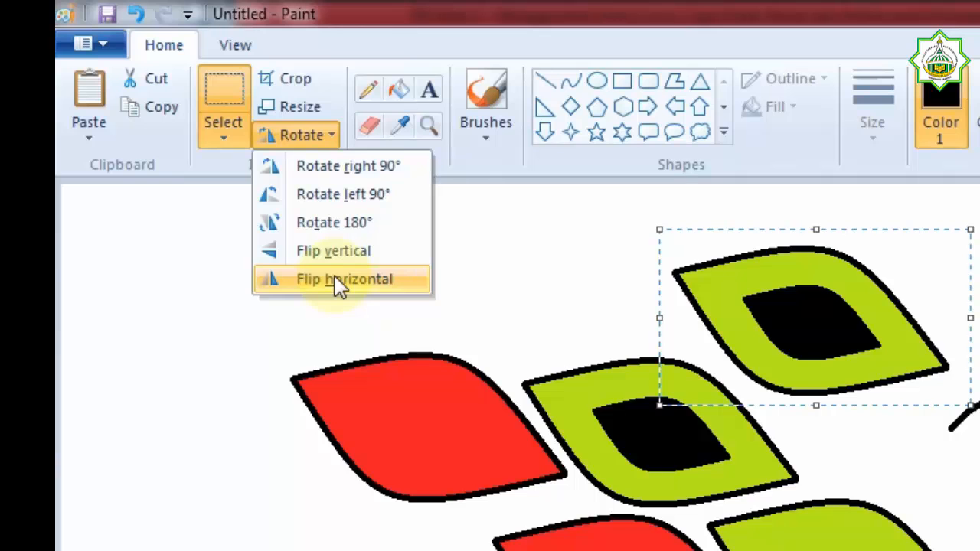
click(335, 275)
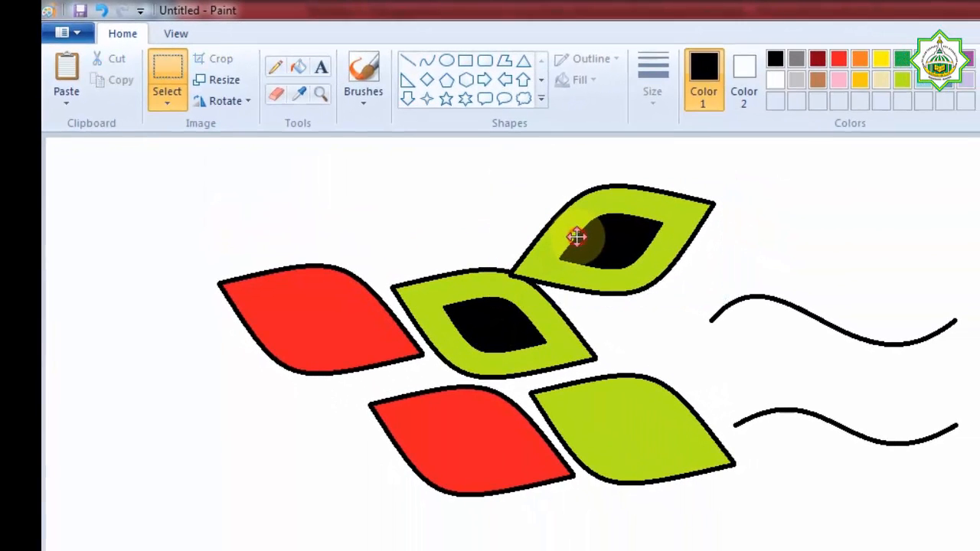
drag(576, 236, 675, 318)
key(Escape)
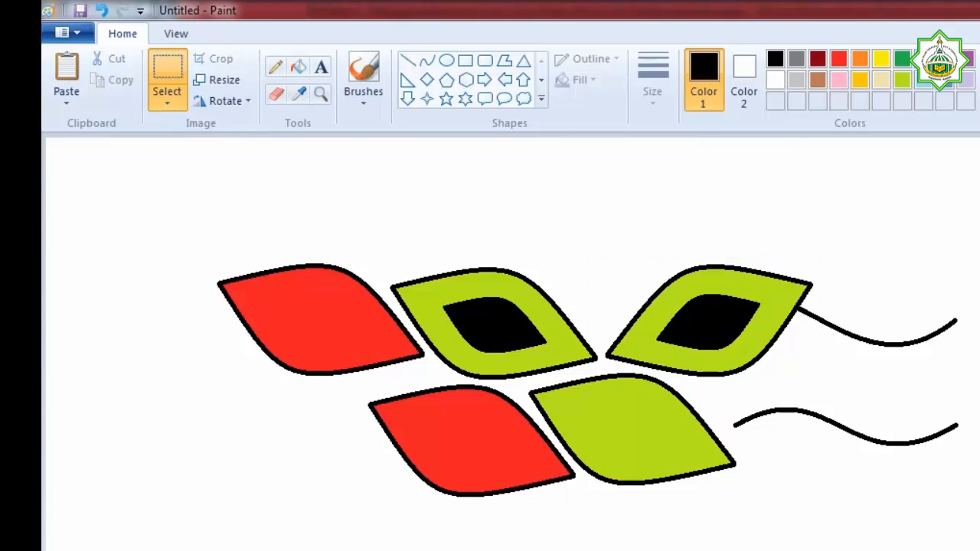
Draw a vertical and a horizontal straight line crossing each other in the empty area below the waves.
click(407, 61)
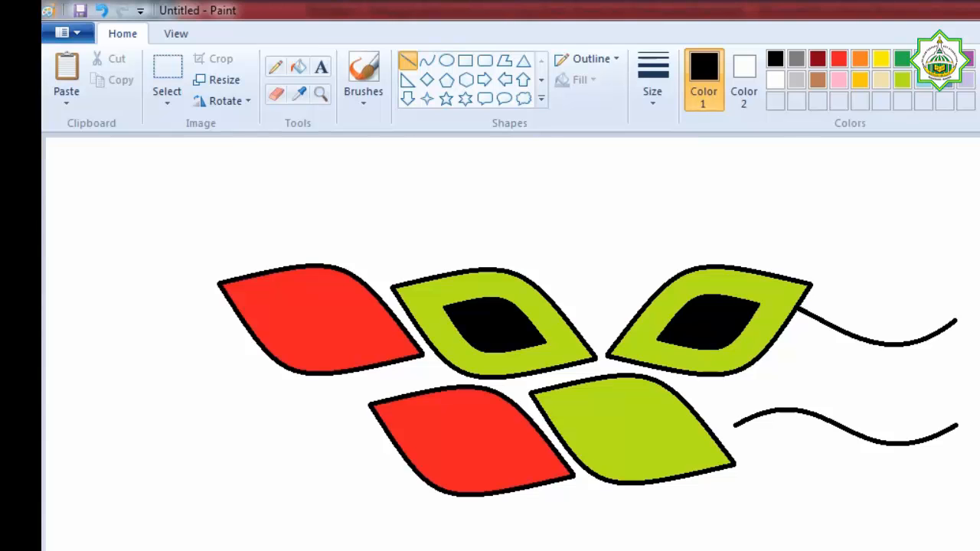
drag(772, 476, 770, 550)
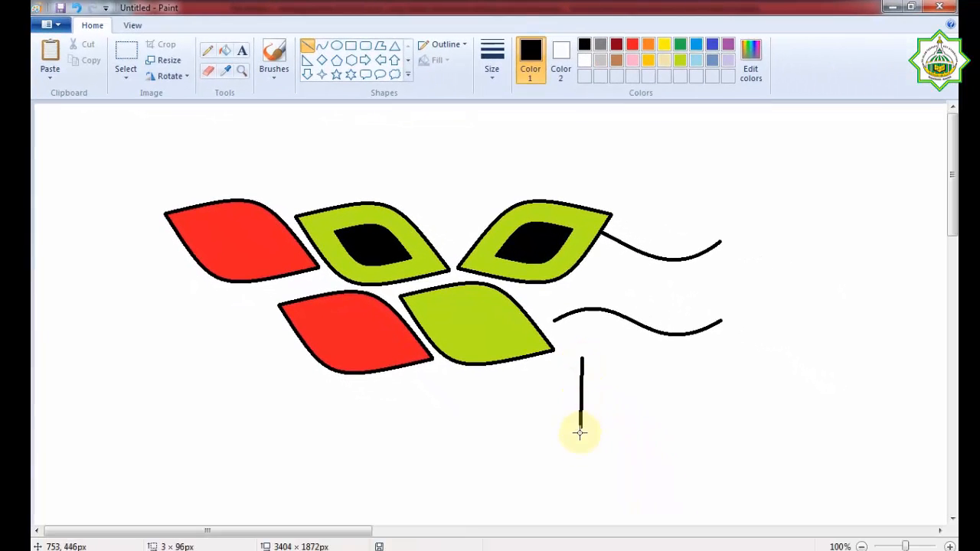
drag(580, 434, 582, 492)
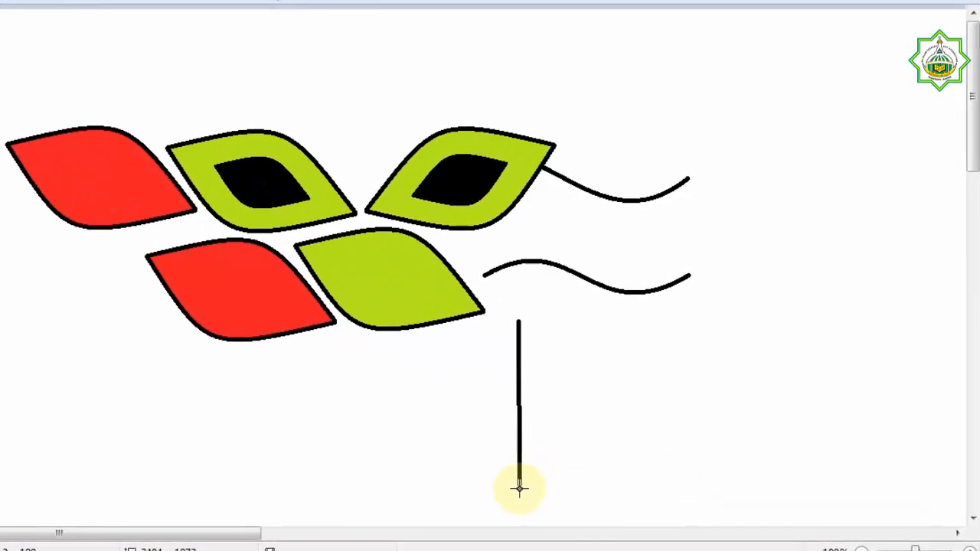
drag(520, 489, 519, 487)
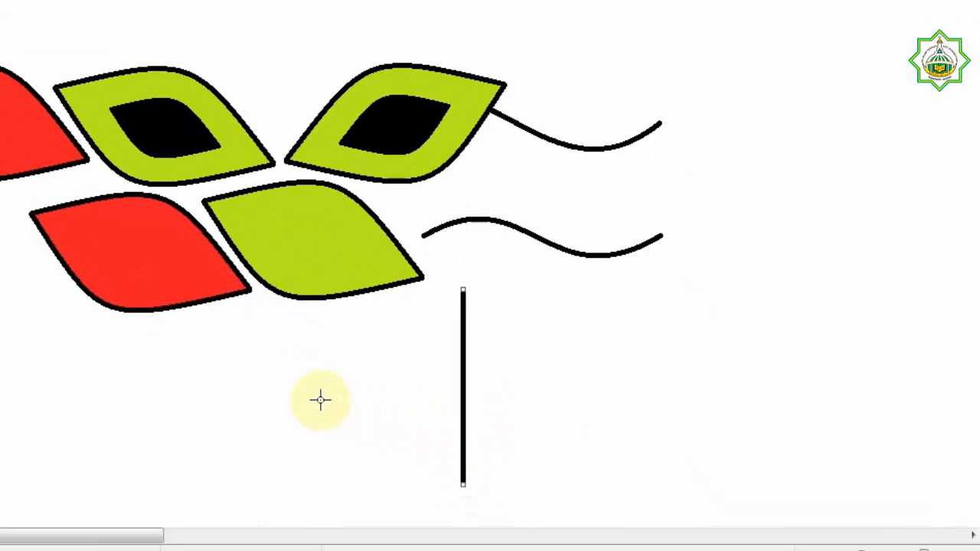
mouse_move(330, 394)
mouse_down()
mouse_move(567, 418)
mouse_move(605, 407)
mouse_move(602, 393)
mouse_up()
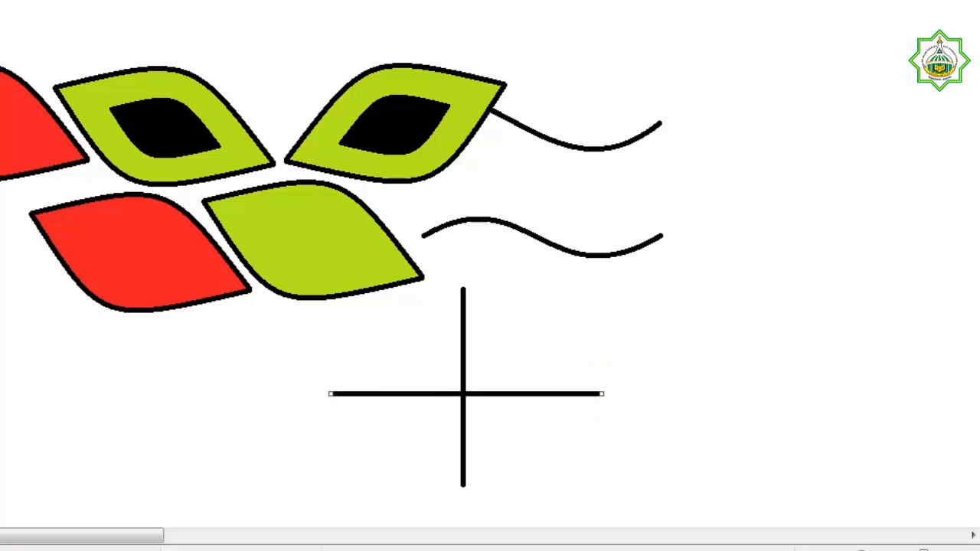
Draw a circle around the crossed lines and centre it on their intersection.
drag(357, 294, 577, 487)
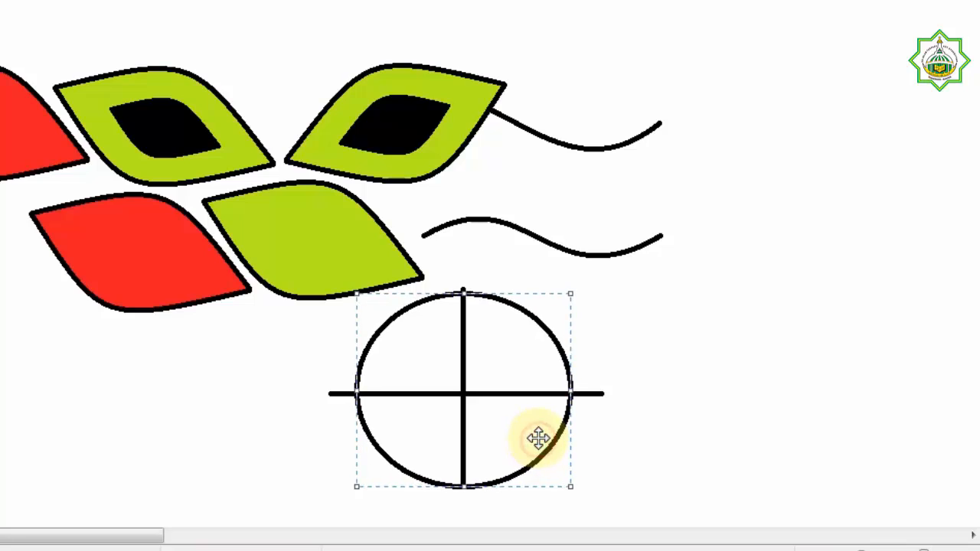
drag(544, 438, 535, 438)
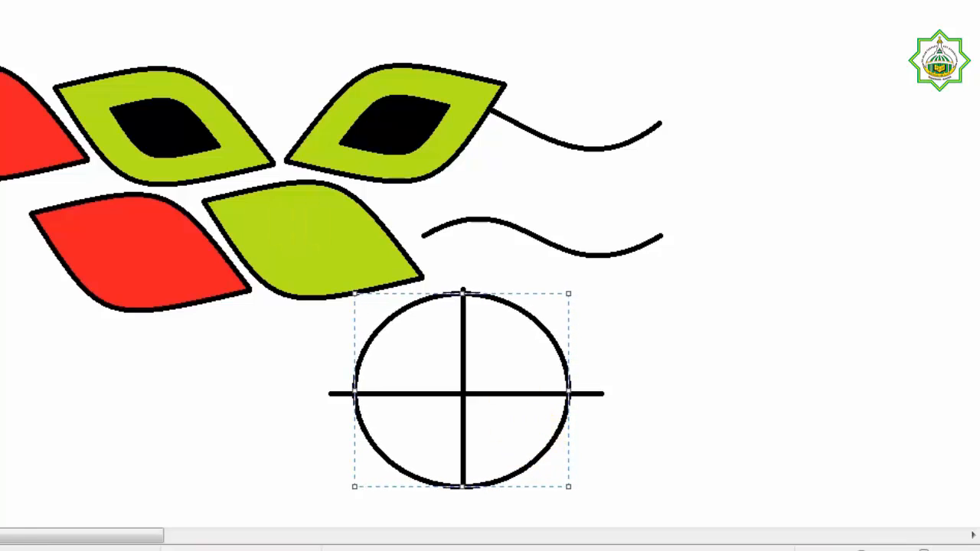
click(468, 282)
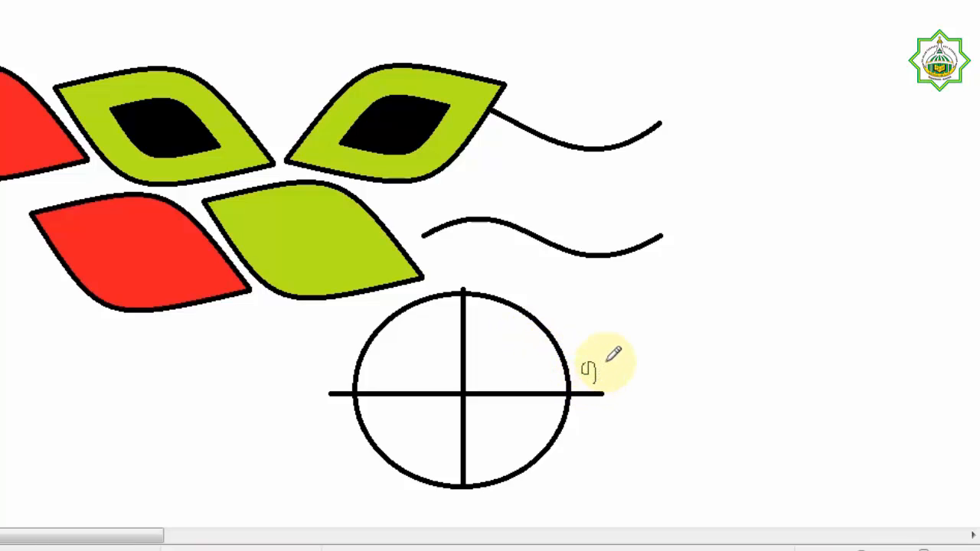
Handwrite the angles 90, 180, 270 and 360 clockwise around the circle with the Pencil, using a thicker stroke after the 90.
drag(612, 362, 604, 363)
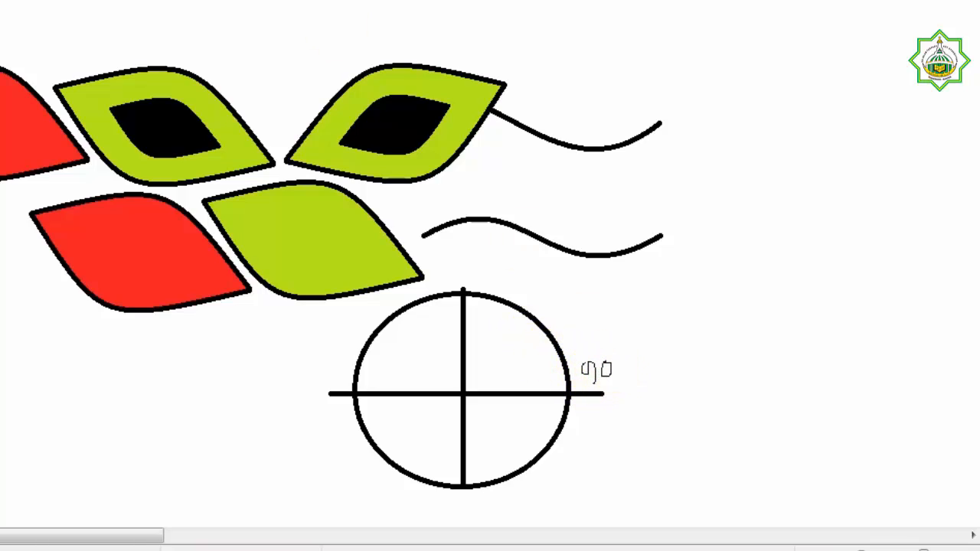
click(334, 0)
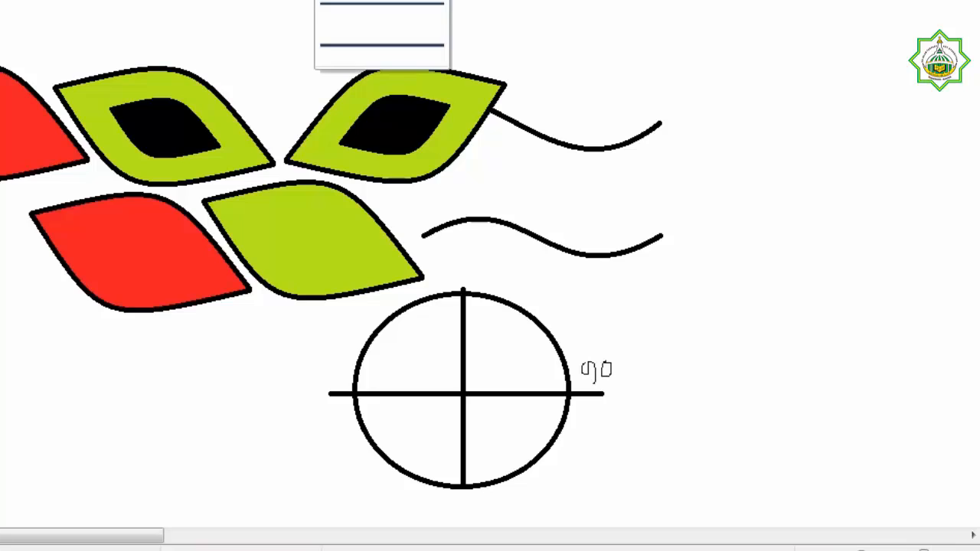
click(379, 15)
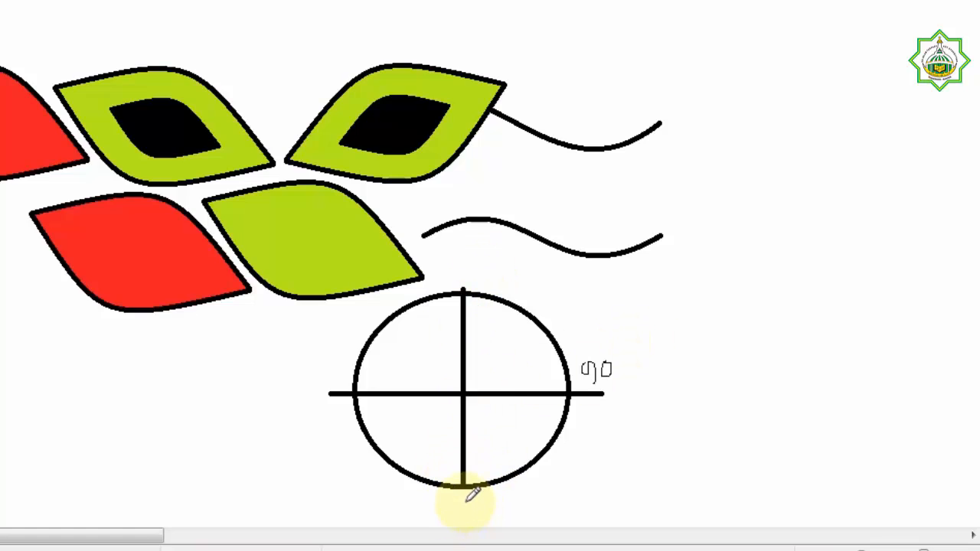
mouse_move(465, 503)
mouse_down()
mouse_move(470, 515)
mouse_move(491, 515)
mouse_move(486, 496)
mouse_move(503, 510)
mouse_up()
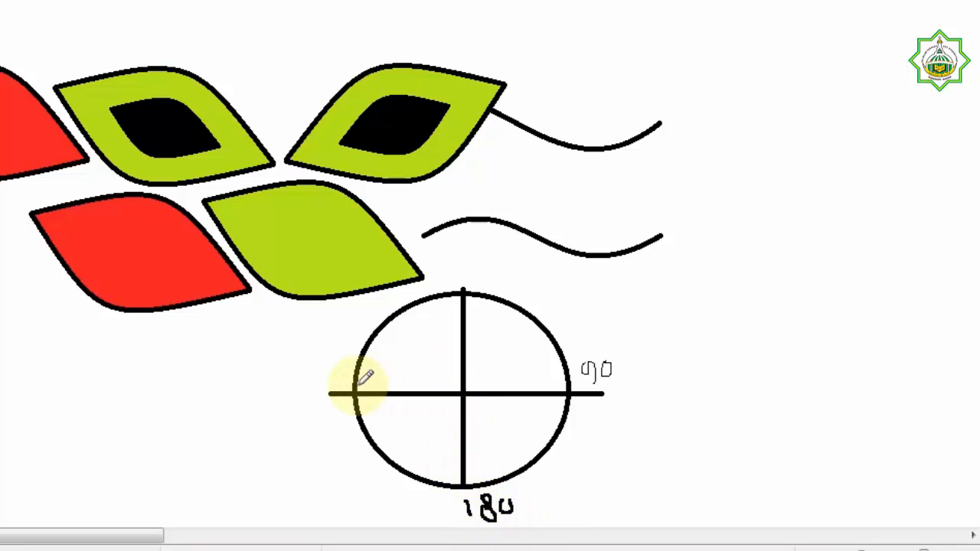
mouse_move(288, 377)
mouse_down()
mouse_move(309, 398)
mouse_move(309, 373)
mouse_move(324, 402)
mouse_move(309, 385)
mouse_move(334, 360)
mouse_up()
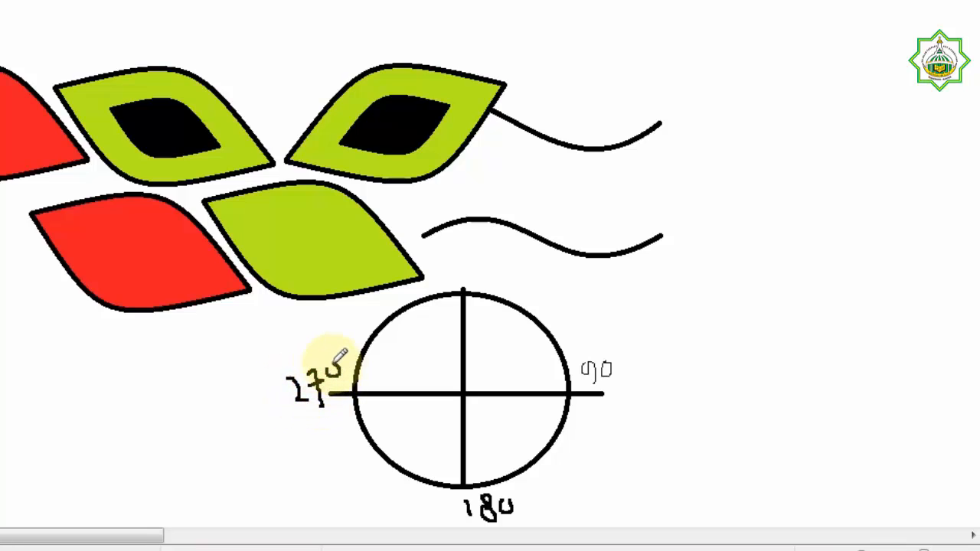
mouse_move(443, 260)
mouse_down()
mouse_move(449, 278)
mouse_move(477, 261)
mouse_up()
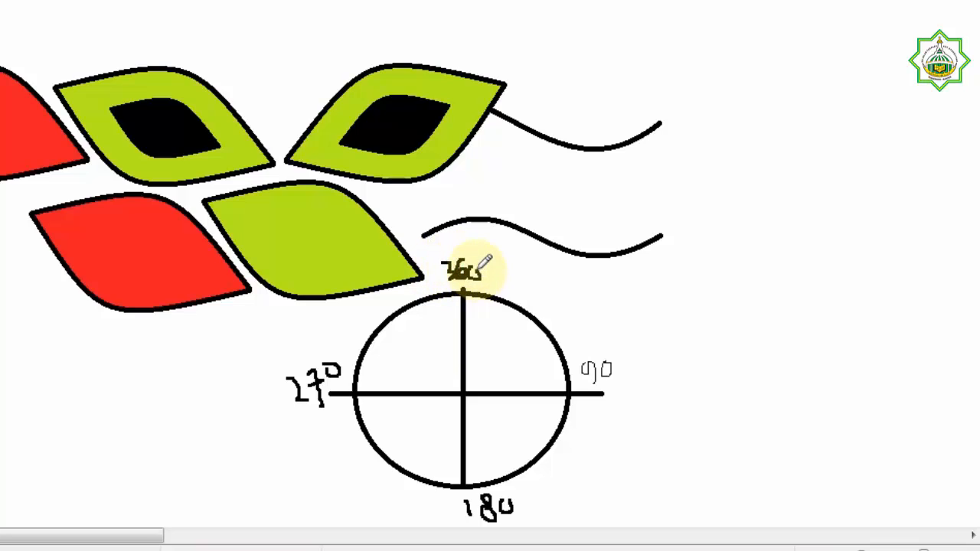
click(79, 5)
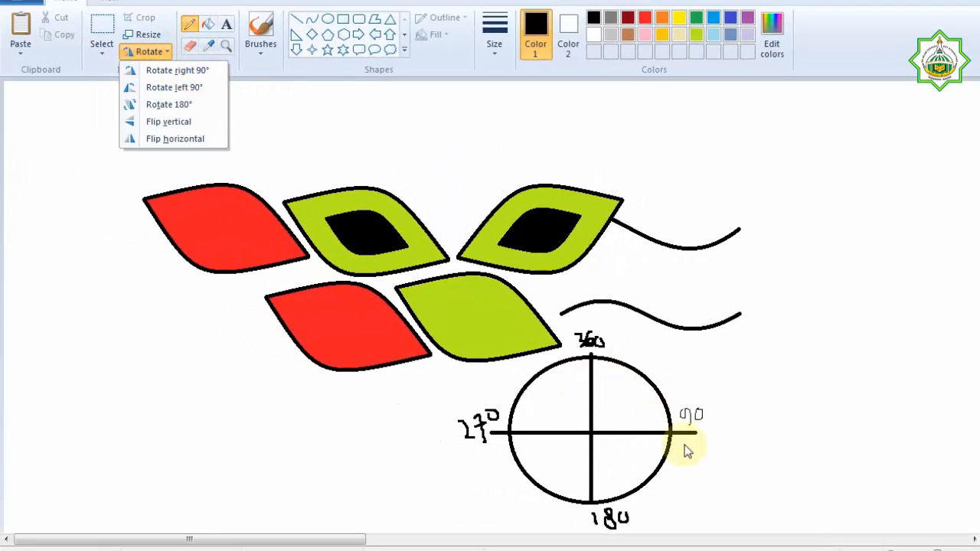
click(739, 365)
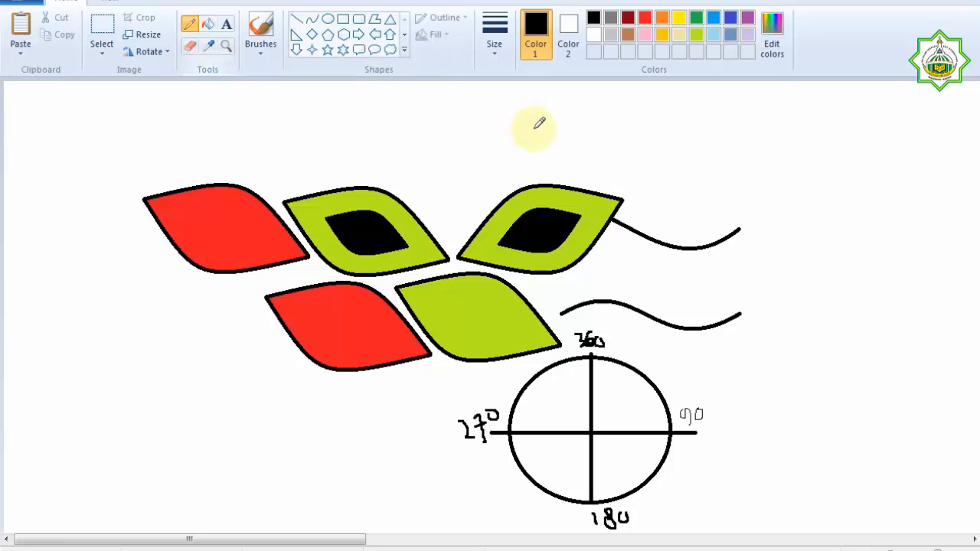
Draw a small circle to the right of the waves and add a horizontal line across its diameter.
click(327, 18)
drag(762, 258, 818, 310)
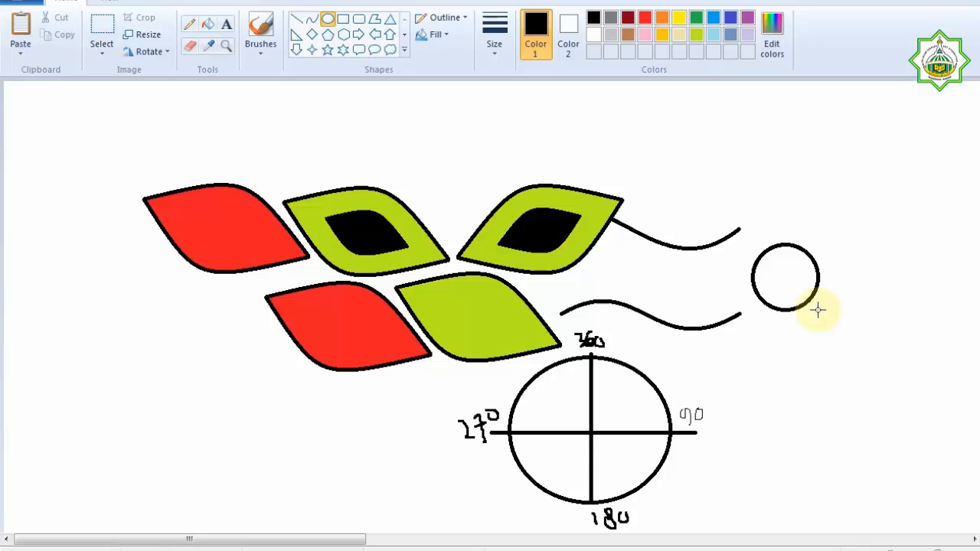
click(297, 18)
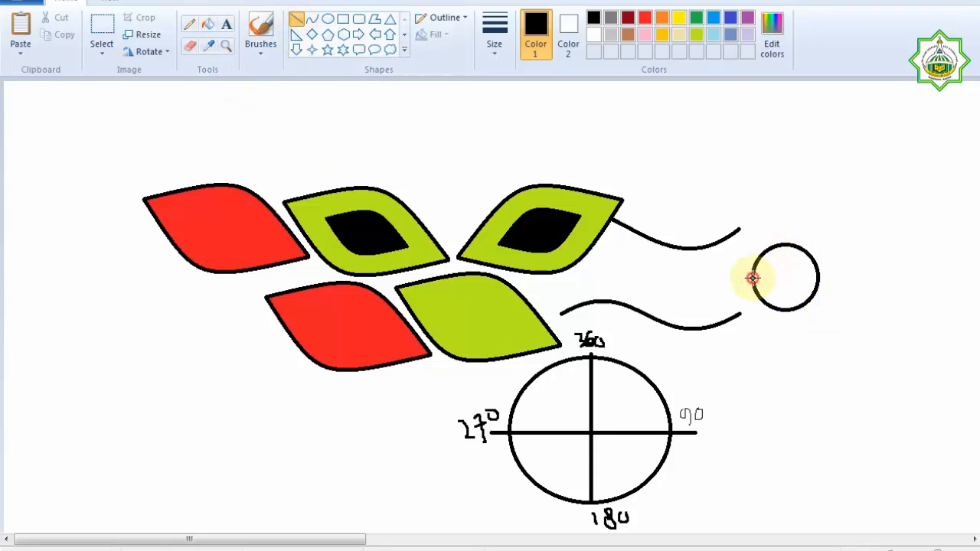
drag(753, 278, 816, 279)
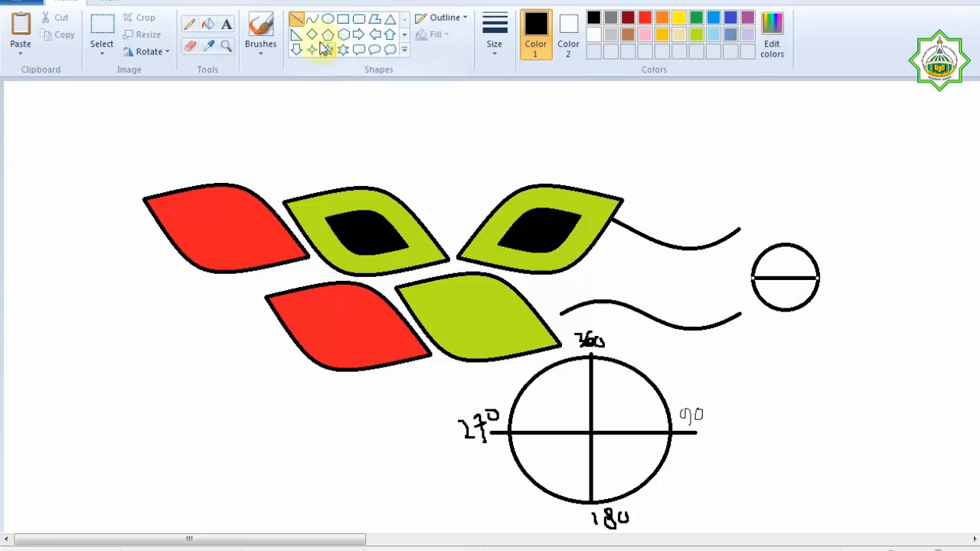
Try black as the fill for the small circle's upper half, undo it, and fill that half with red.
click(207, 24)
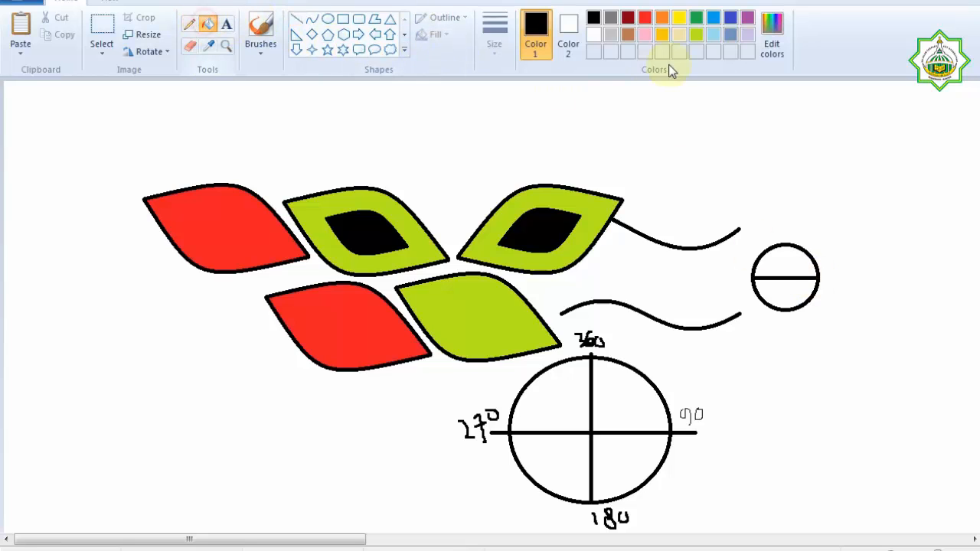
click(785, 262)
key(ctrl+z)
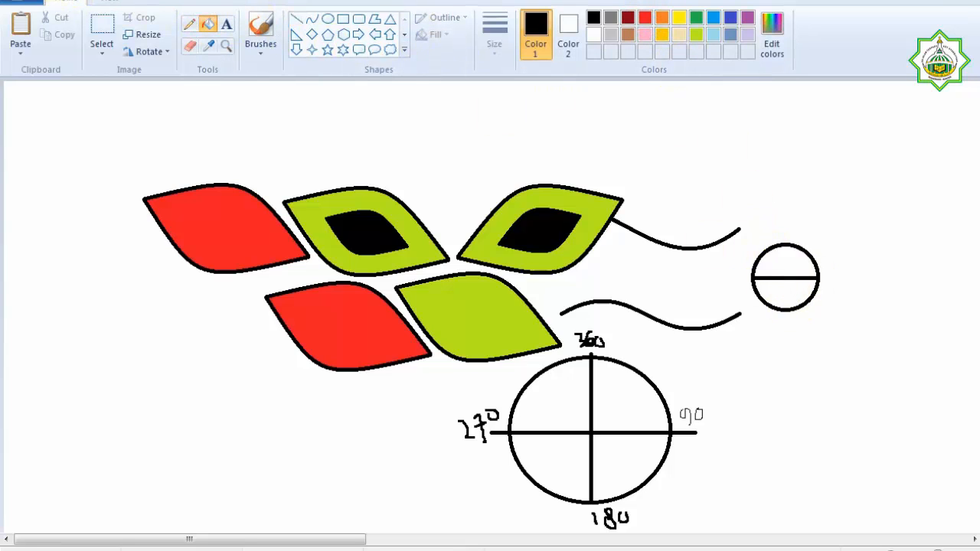
click(792, 264)
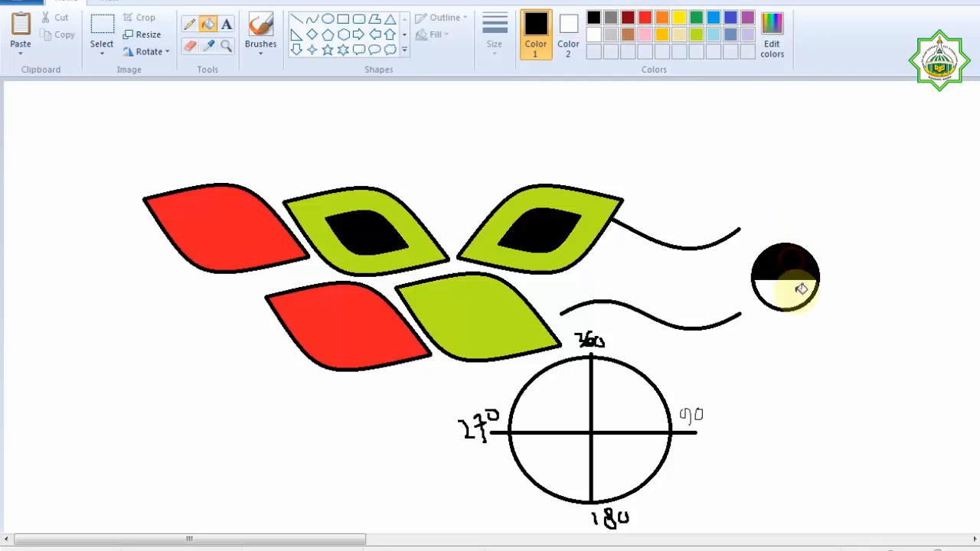
key(ctrl+z)
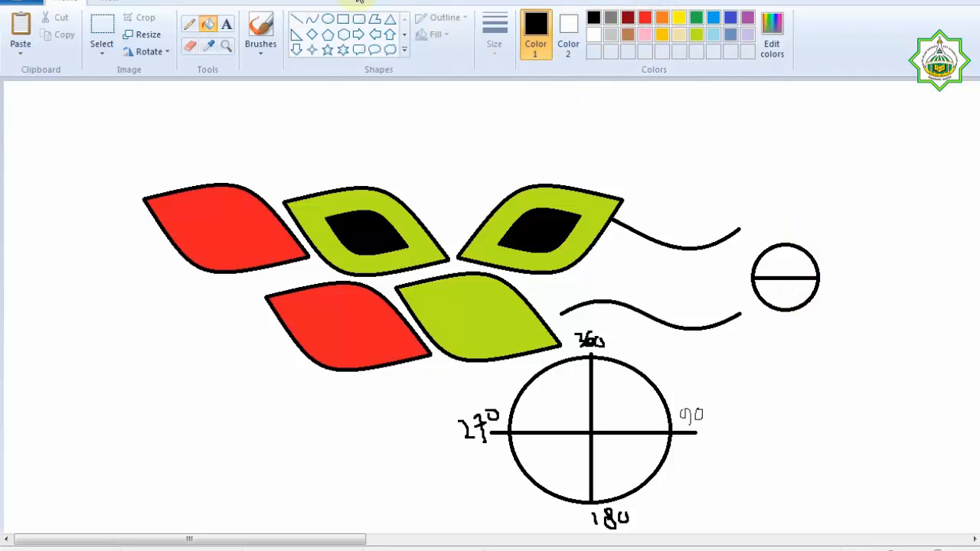
click(646, 18)
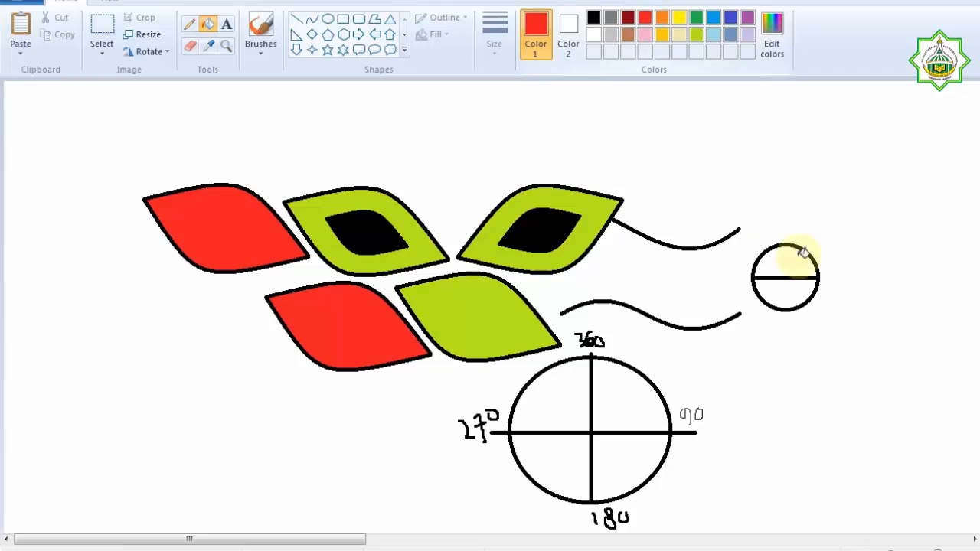
click(801, 257)
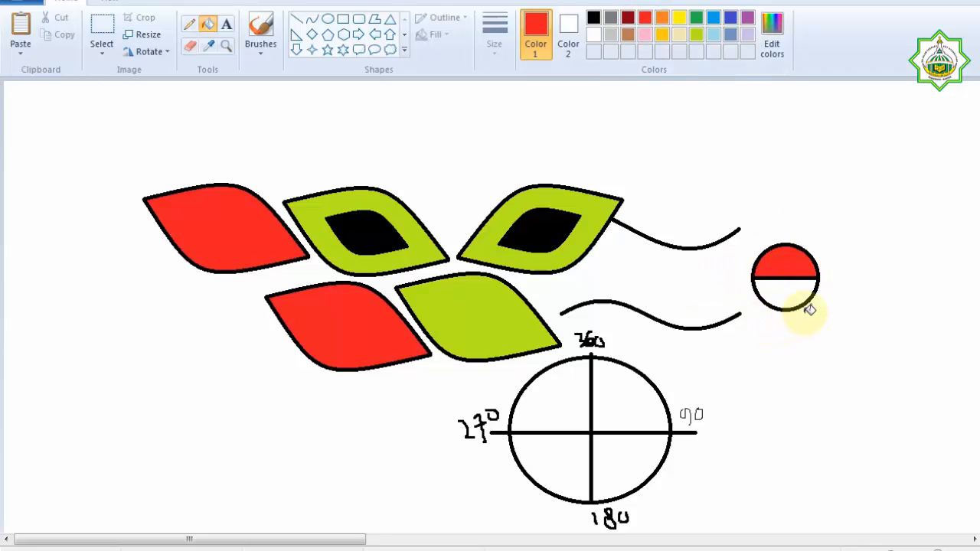
Select the half-red circle, try rotating it 90° to the right, and undo the rotation.
click(107, 32)
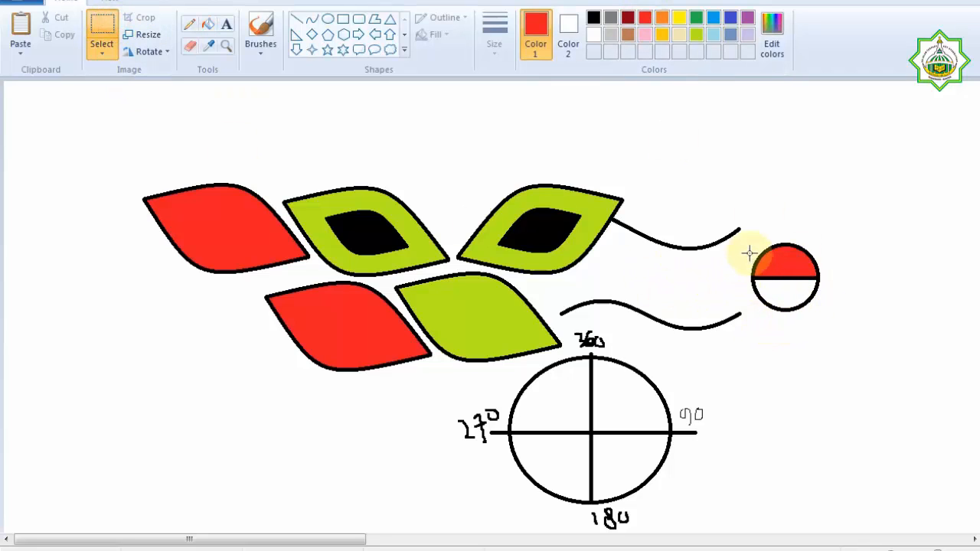
drag(752, 222, 847, 351)
drag(847, 352, 859, 360)
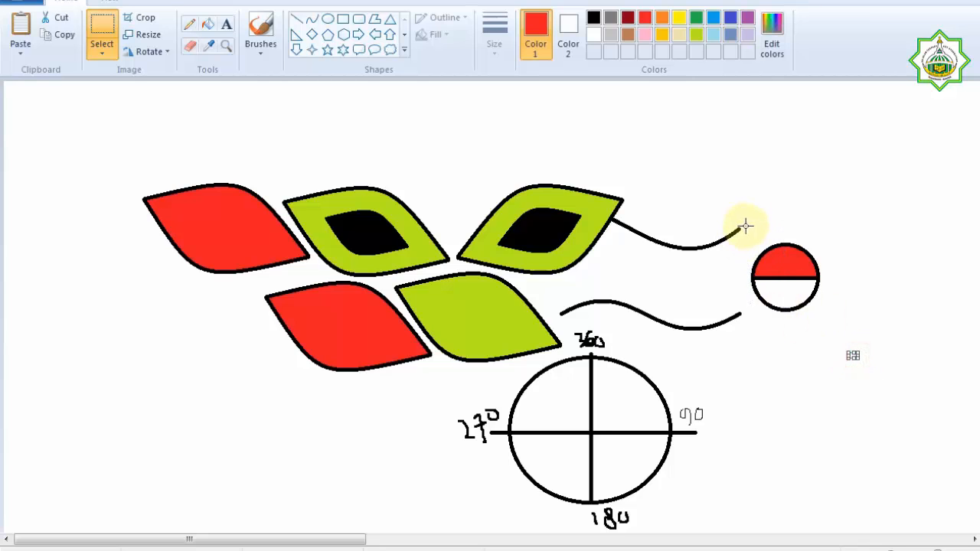
drag(746, 227, 827, 320)
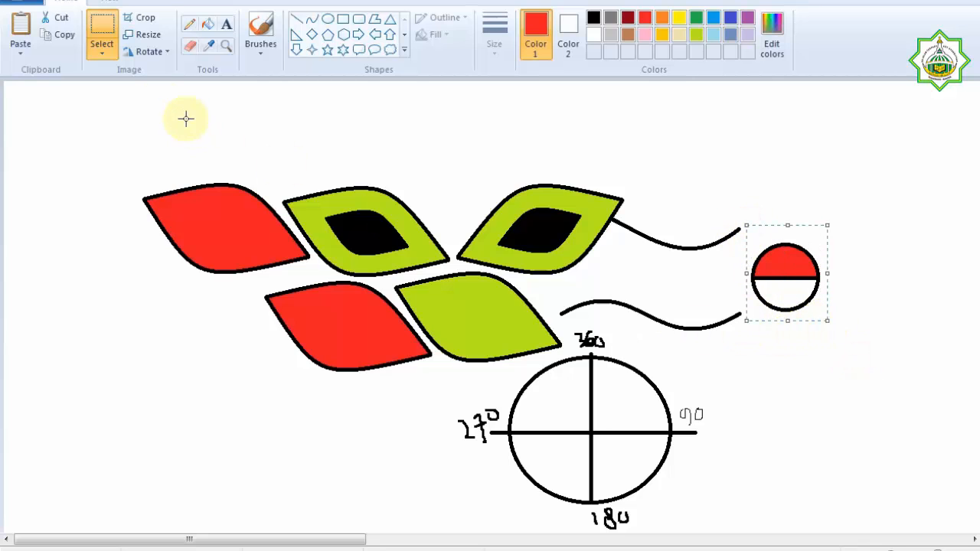
click(143, 50)
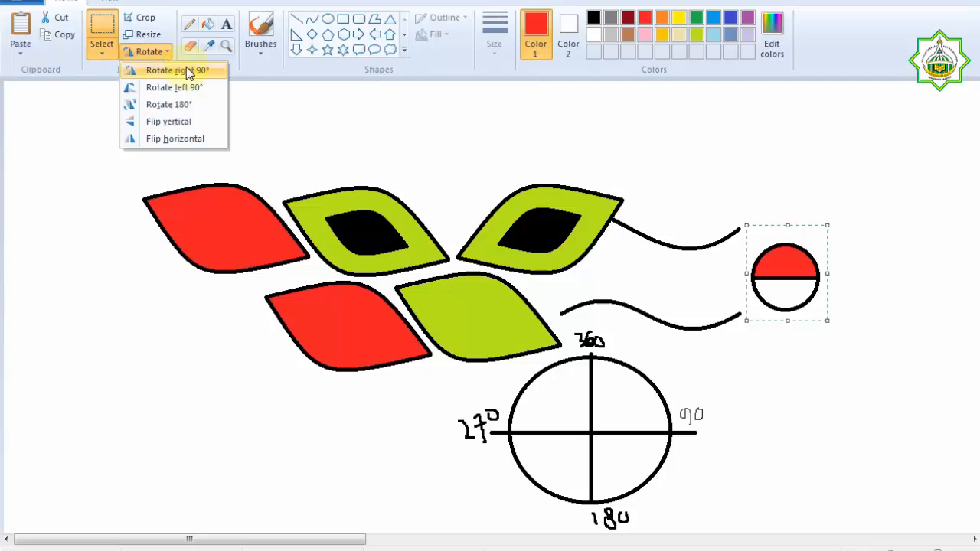
click(192, 68)
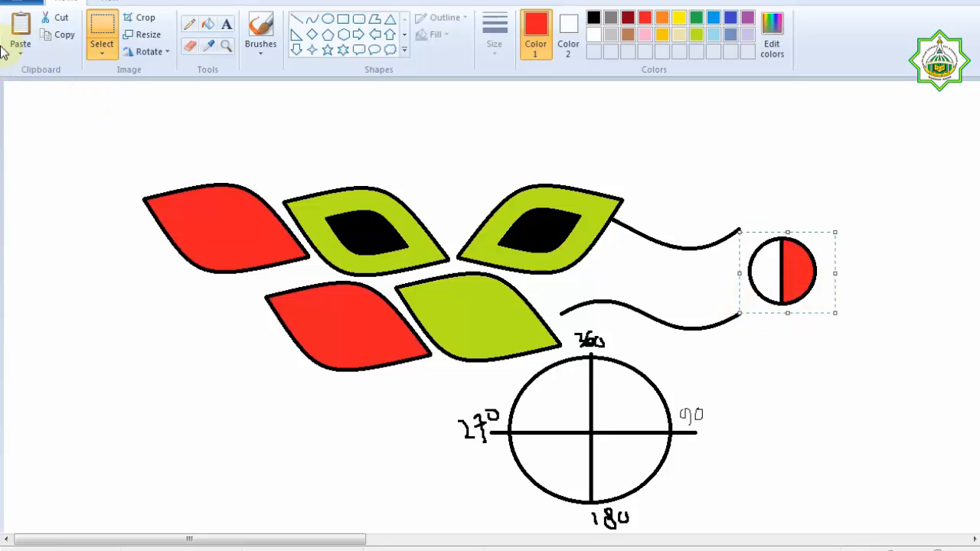
key(ctrl+z)
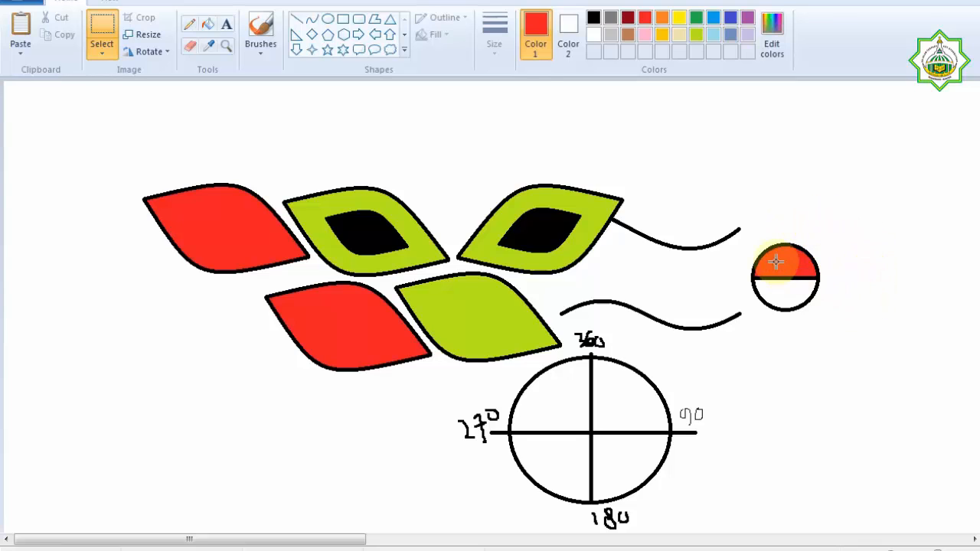
Reselect the half-red circle and rotate it 90° to the right three times in succession.
mouse_move(747, 227)
mouse_down()
mouse_move(765, 299)
mouse_move(826, 323)
mouse_up()
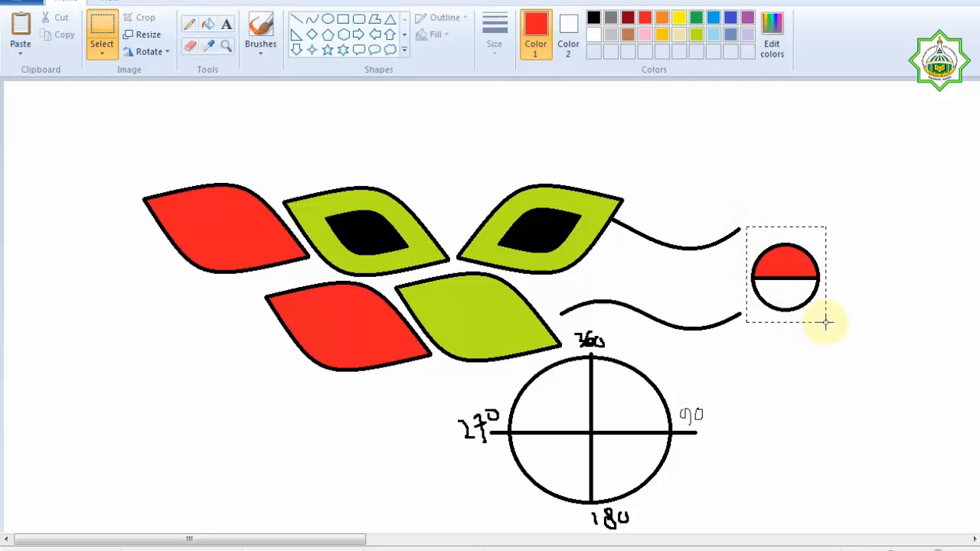
click(160, 54)
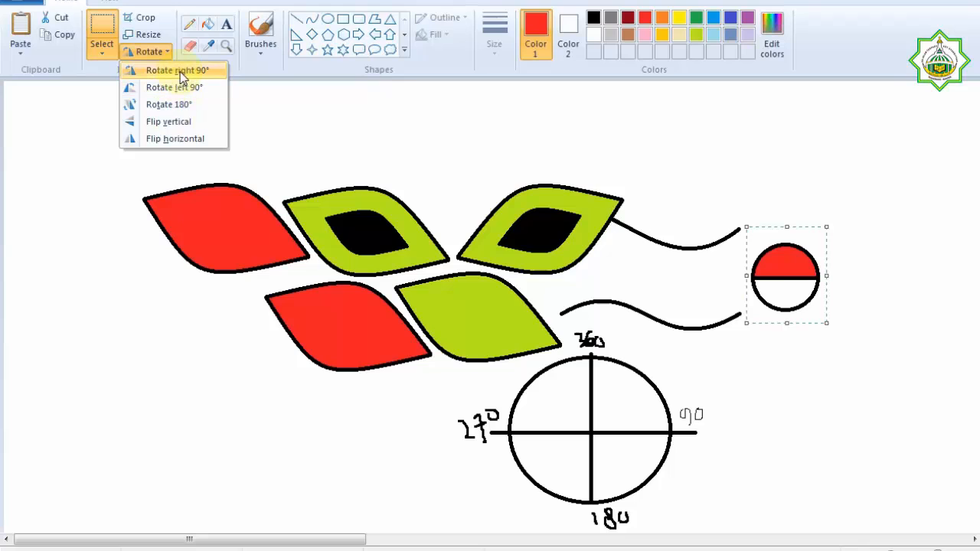
click(180, 71)
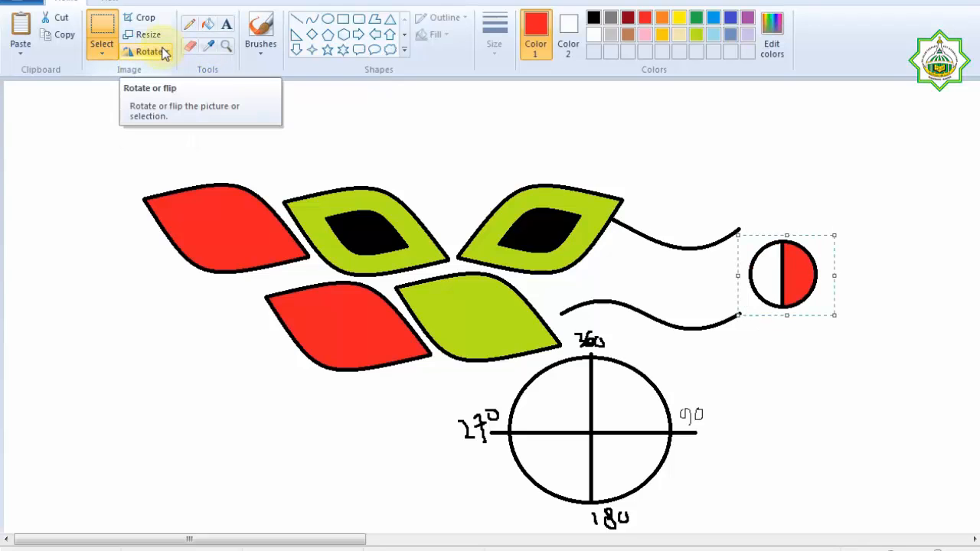
click(158, 53)
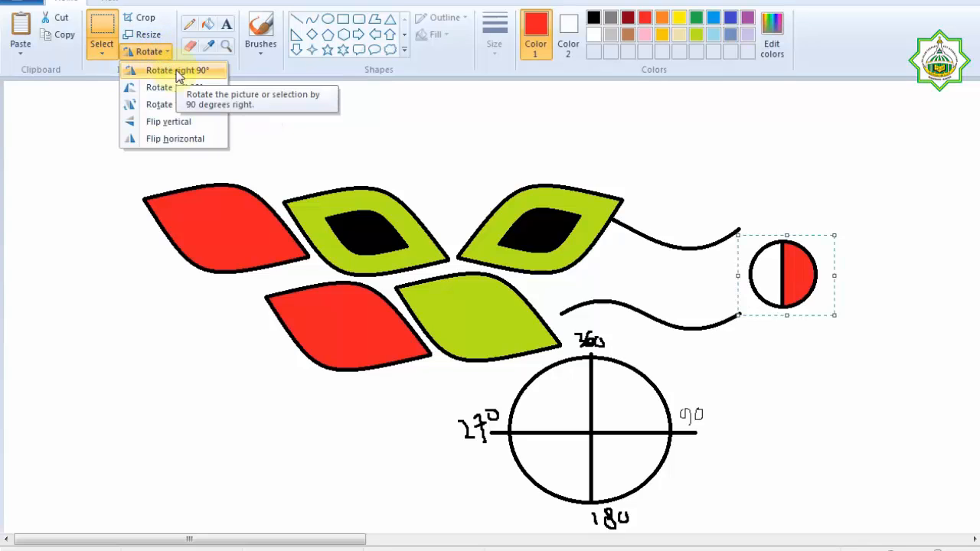
click(178, 72)
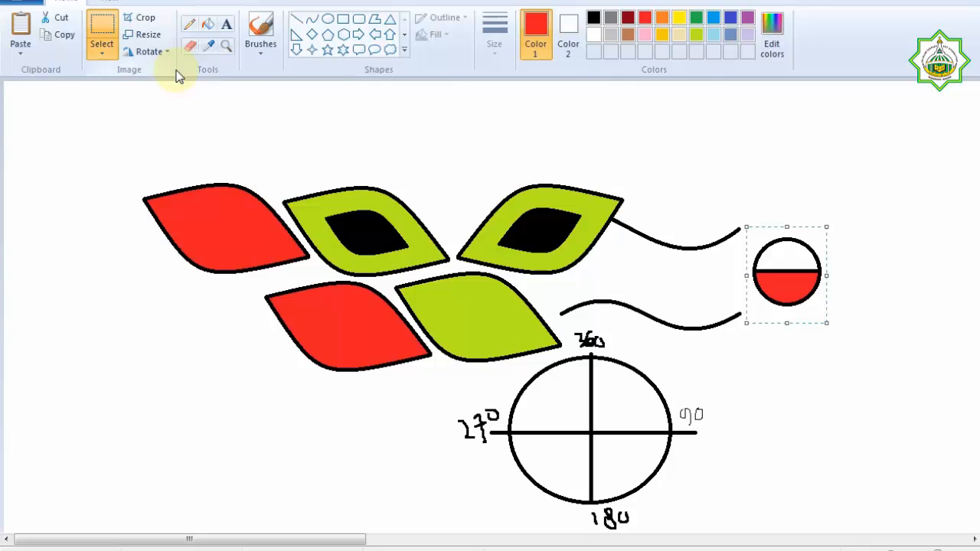
click(152, 52)
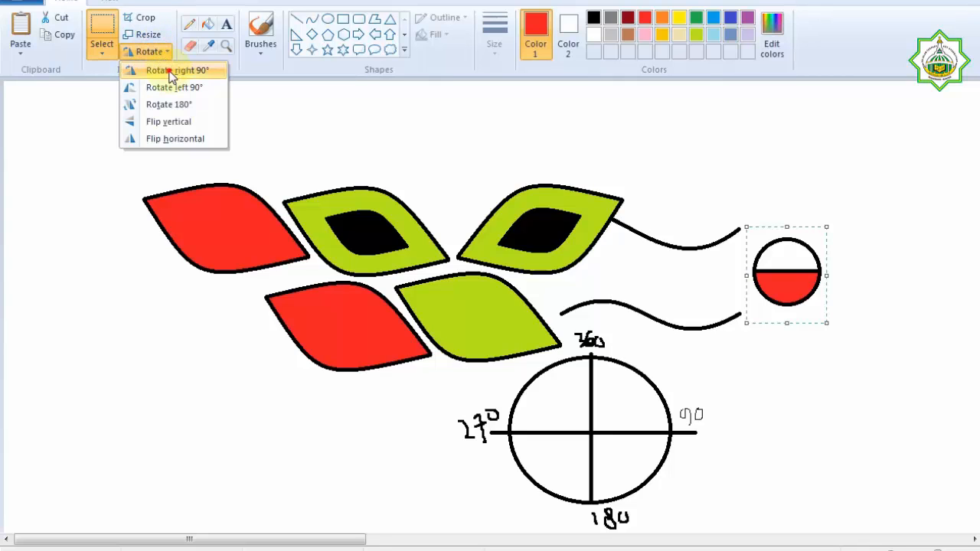
click(169, 70)
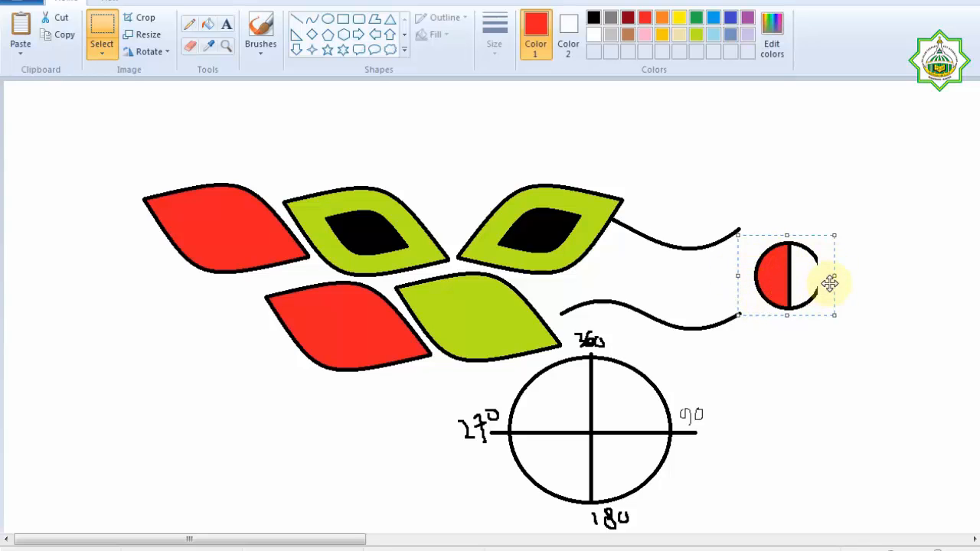
mouse_move(837, 276)
mouse_down()
mouse_move(849, 277)
mouse_move(840, 278)
mouse_up()
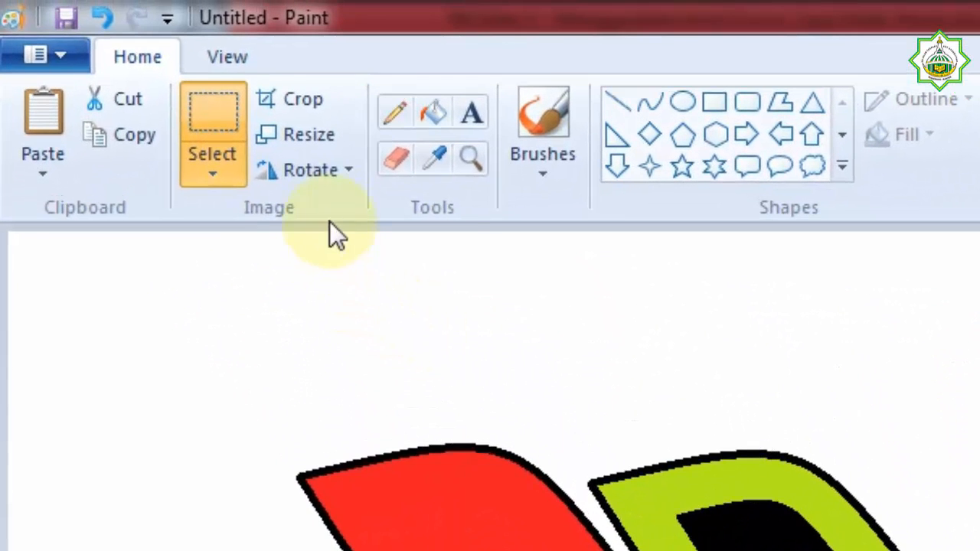
Show the available rotate and flip options, and switch to the PowerPoint slide with the parrot drawing.
click(167, 53)
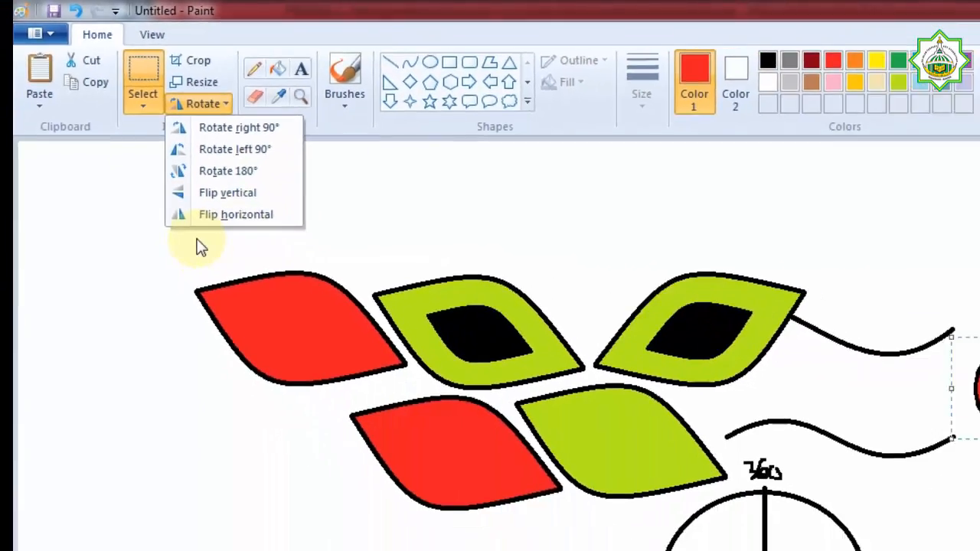
key(alt+Tab)
key(alt+Tab)
key(alt+Tab)
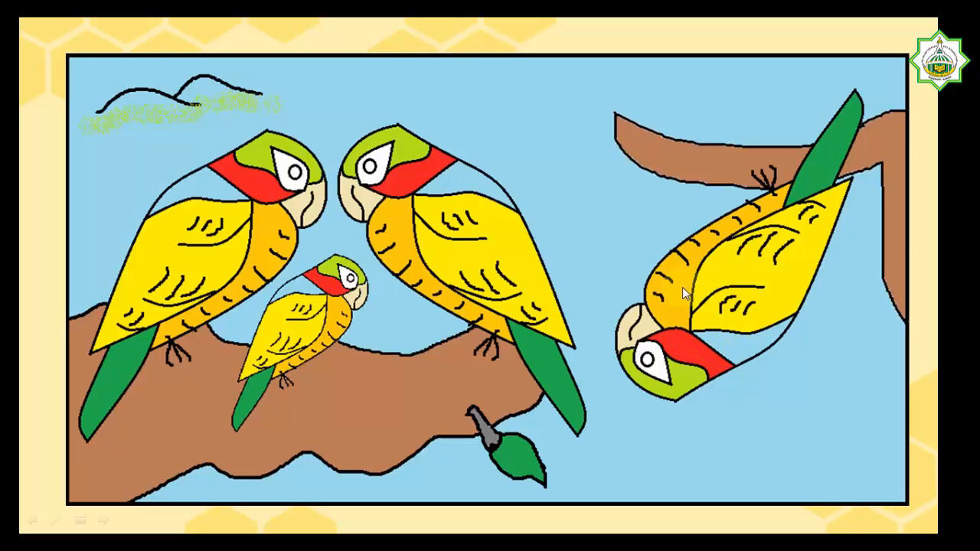
click(352, 403)
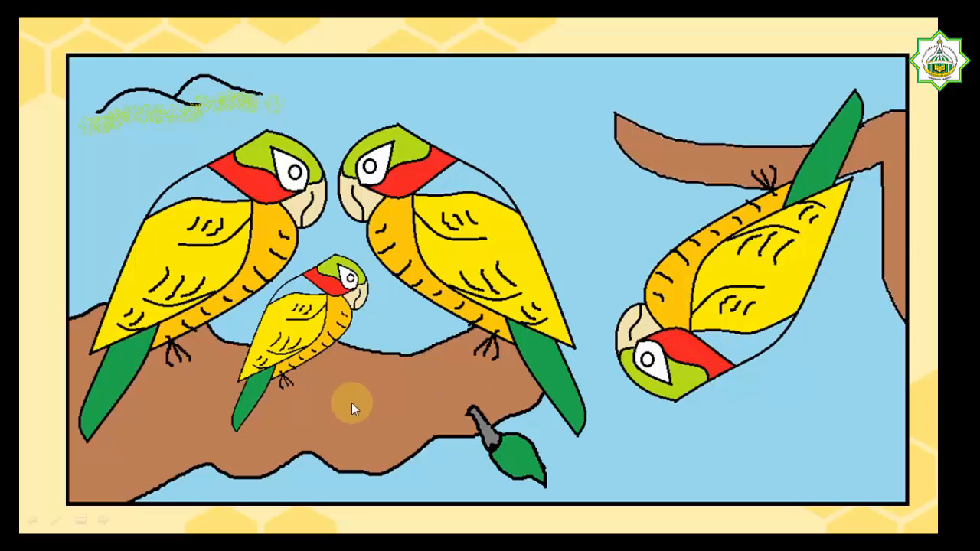
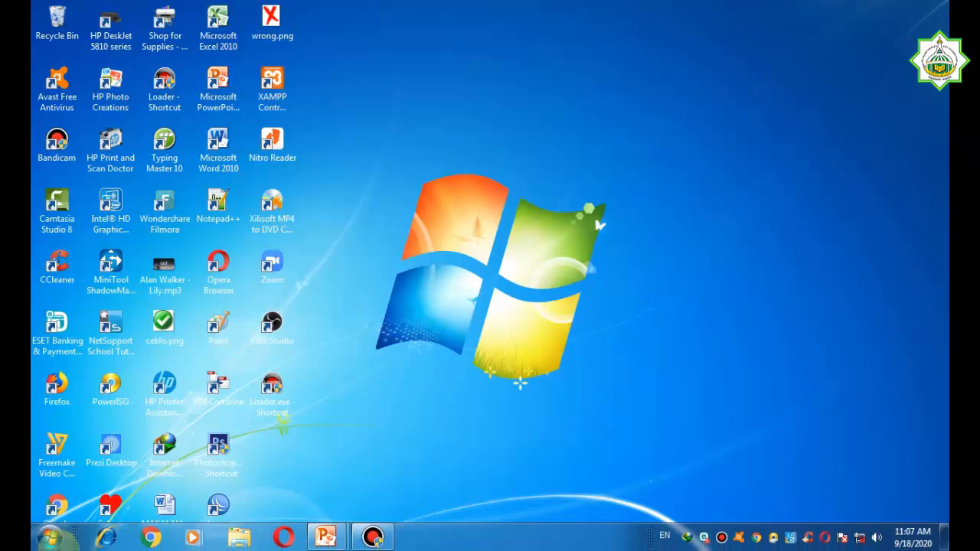
Search the installed programs for "paint" and open Paint with a blank canvas.
click(48, 538)
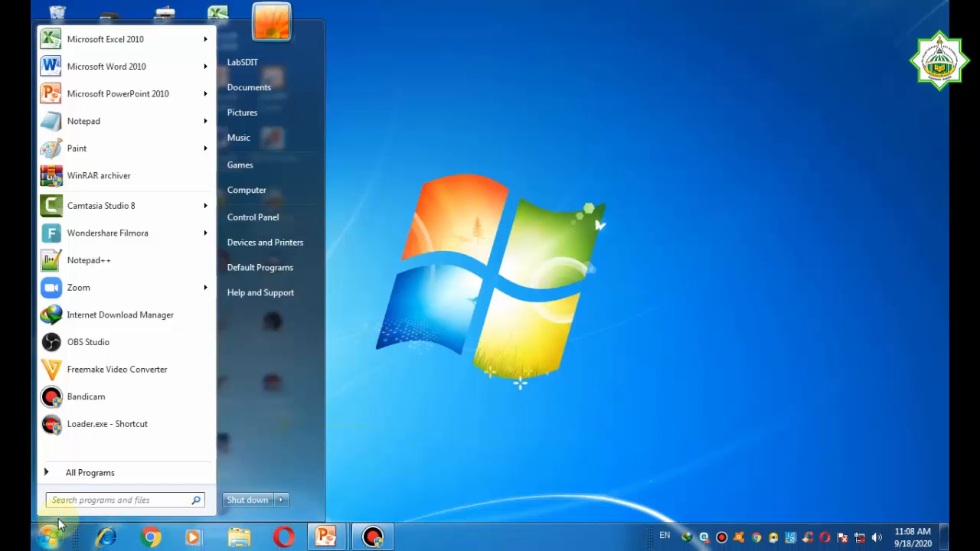
text(pain)
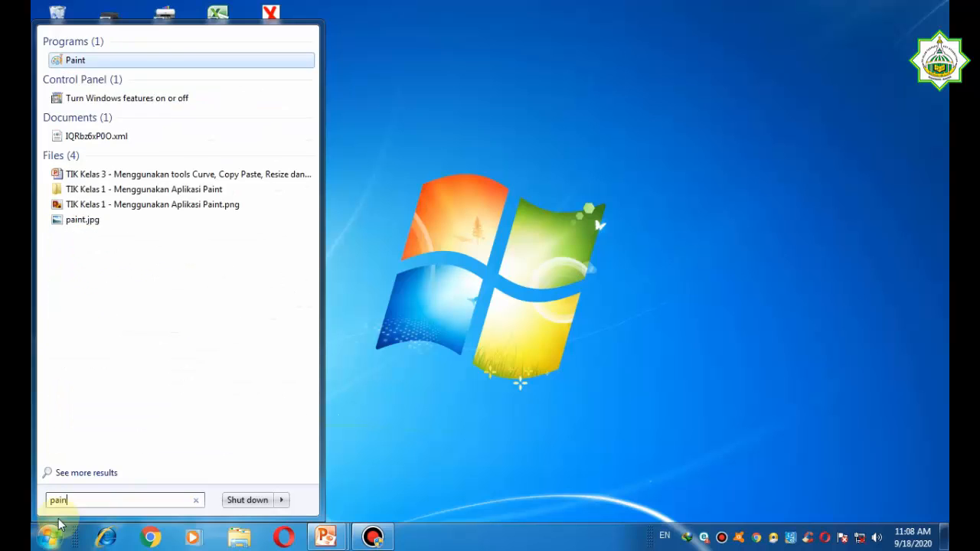
text(t)
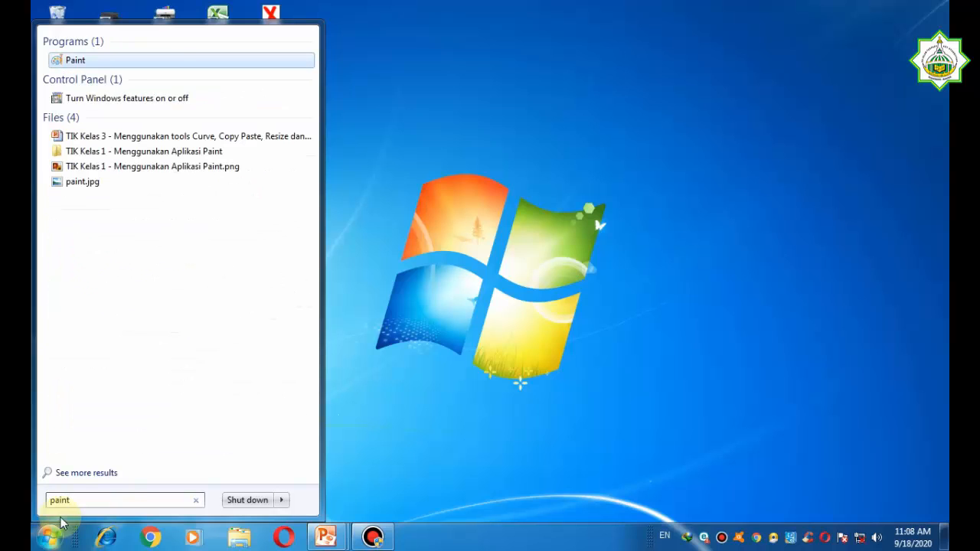
click(73, 62)
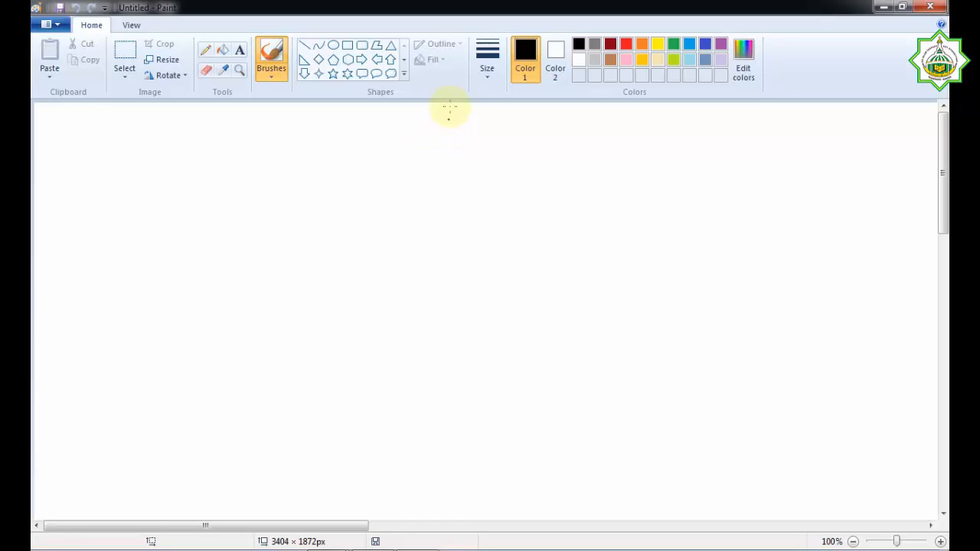
Draw a black rectangular frame about 1253 × 571 px around the visible canvas using the third line thickness.
click(349, 47)
click(490, 75)
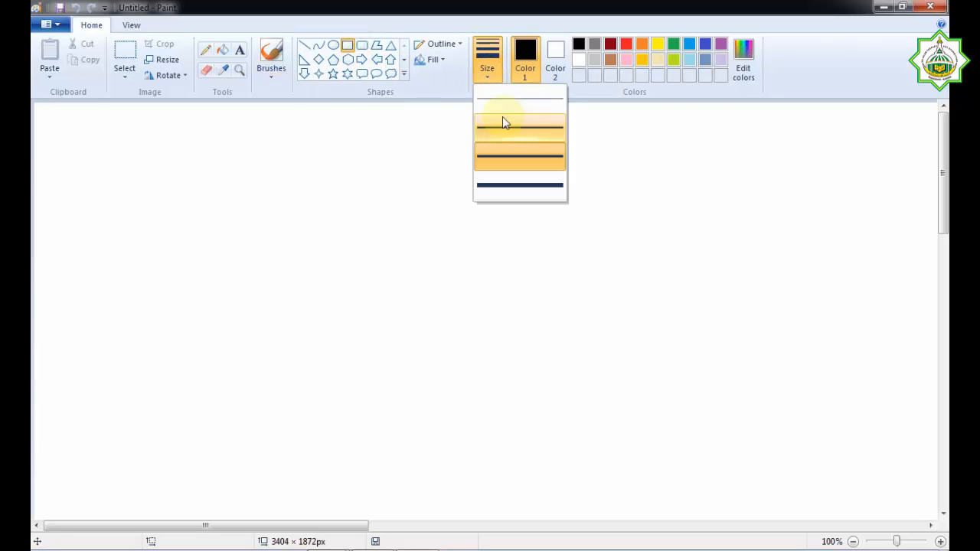
click(506, 157)
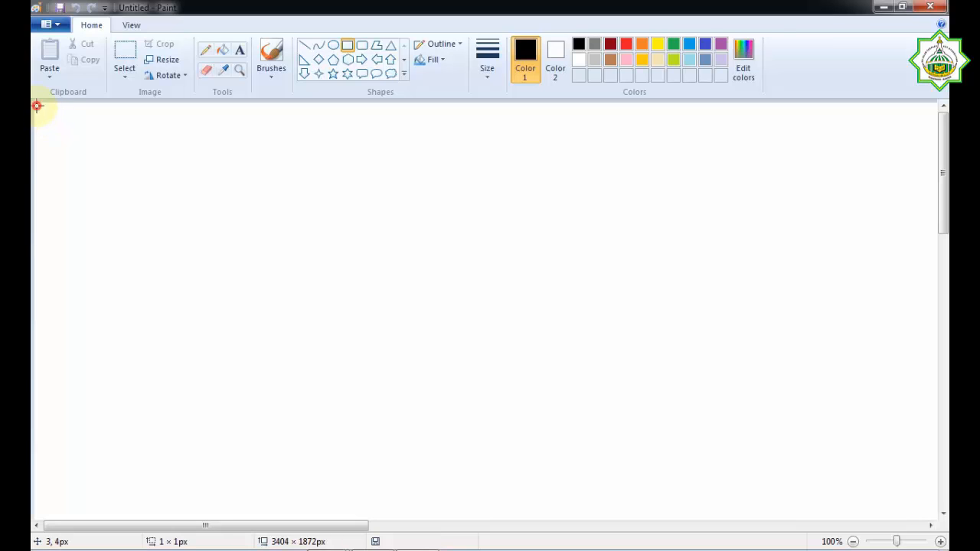
drag(36, 106, 934, 516)
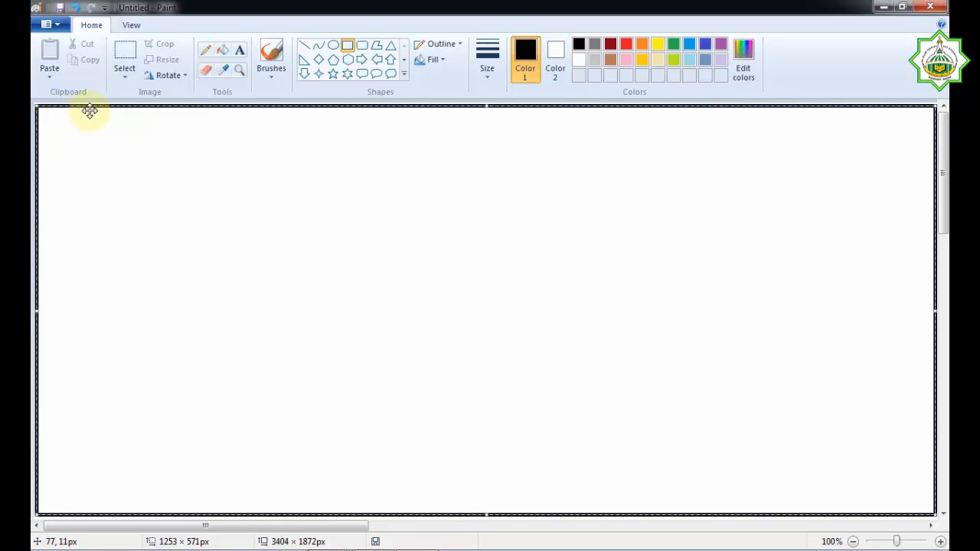
click(126, 56)
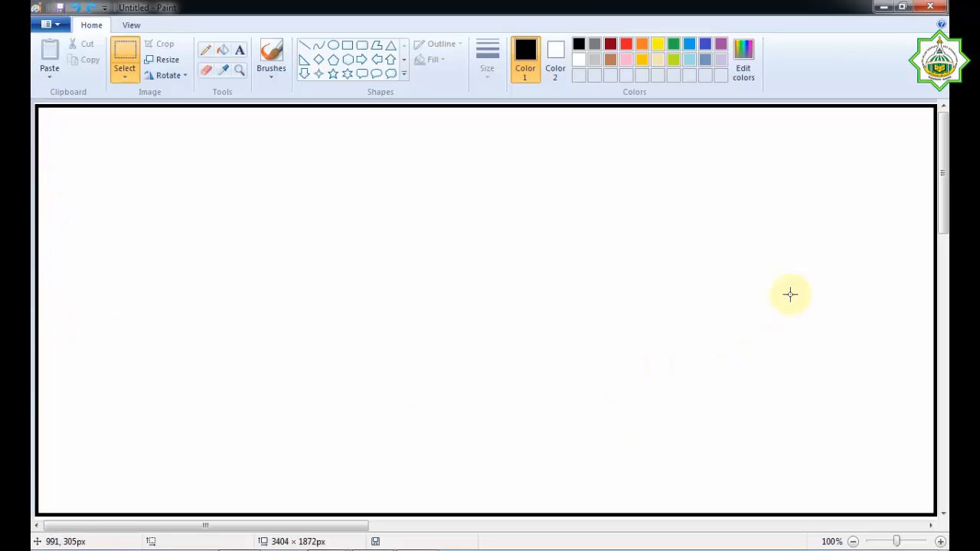
Shrink the Paint window so the parrot slide shows beside the canvas, with the Curve tool ready.
click(904, 10)
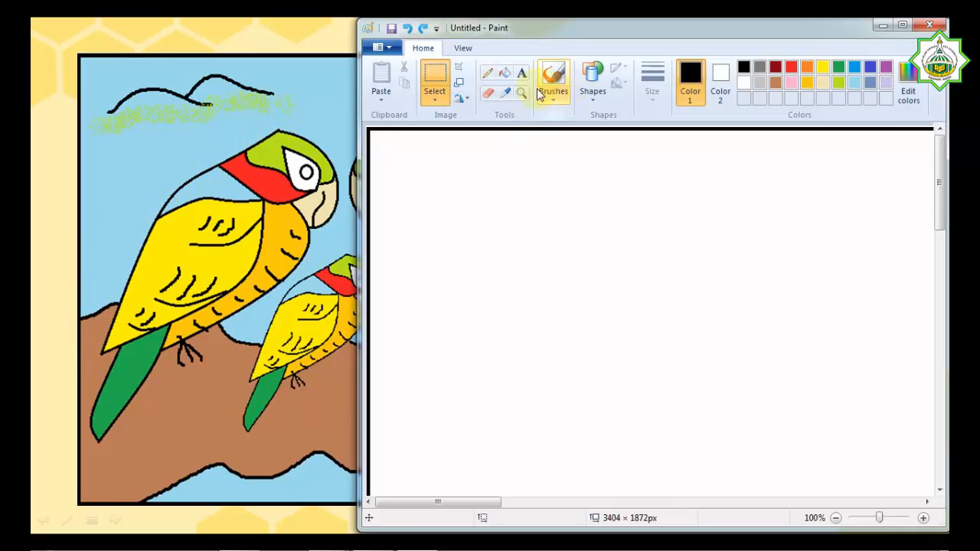
click(902, 25)
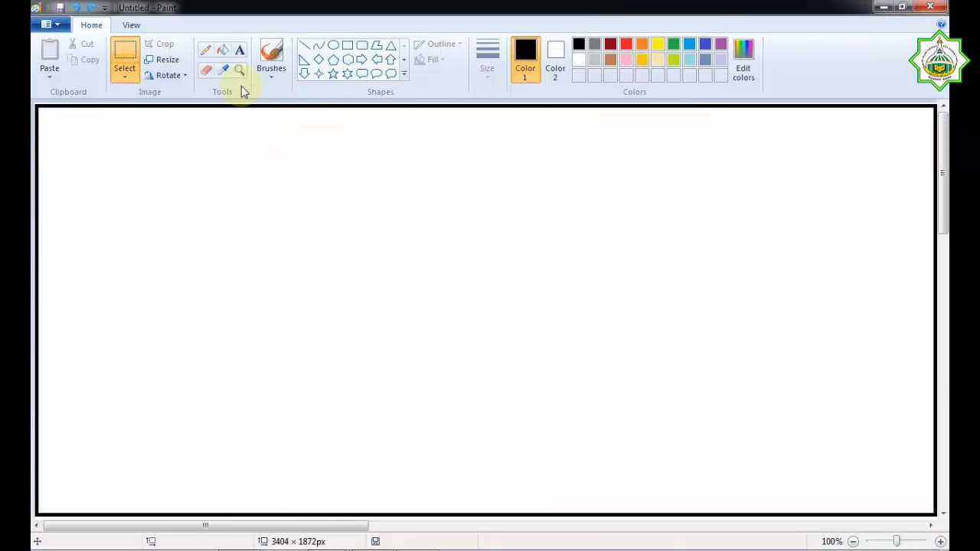
click(319, 46)
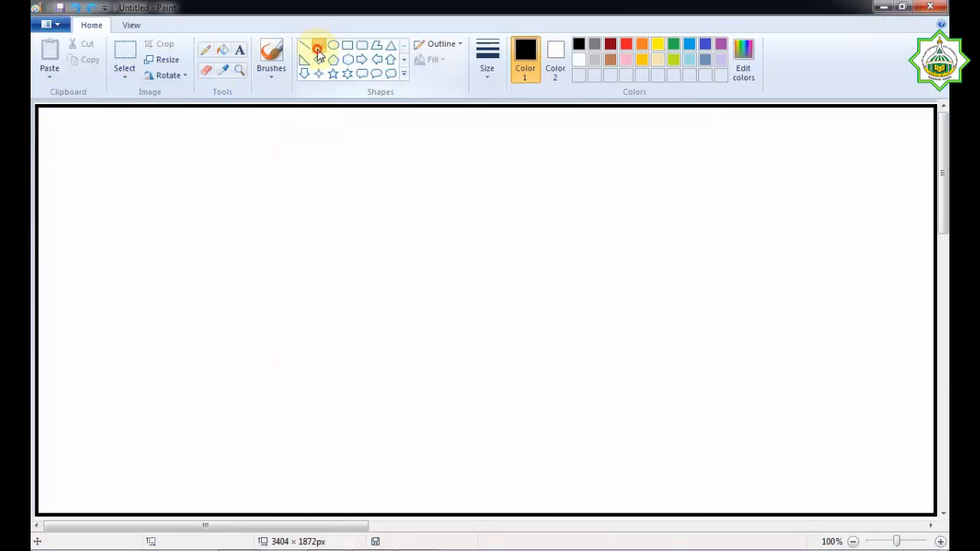
click(902, 7)
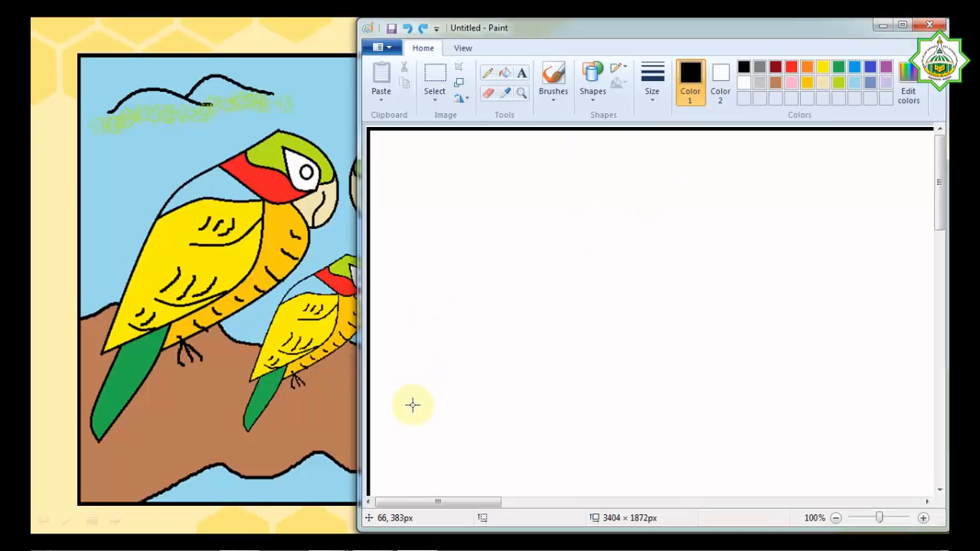
Draw the parrot's back as a black curve rising from the lower tail tip to the crown and bulging outward.
drag(423, 428, 634, 212)
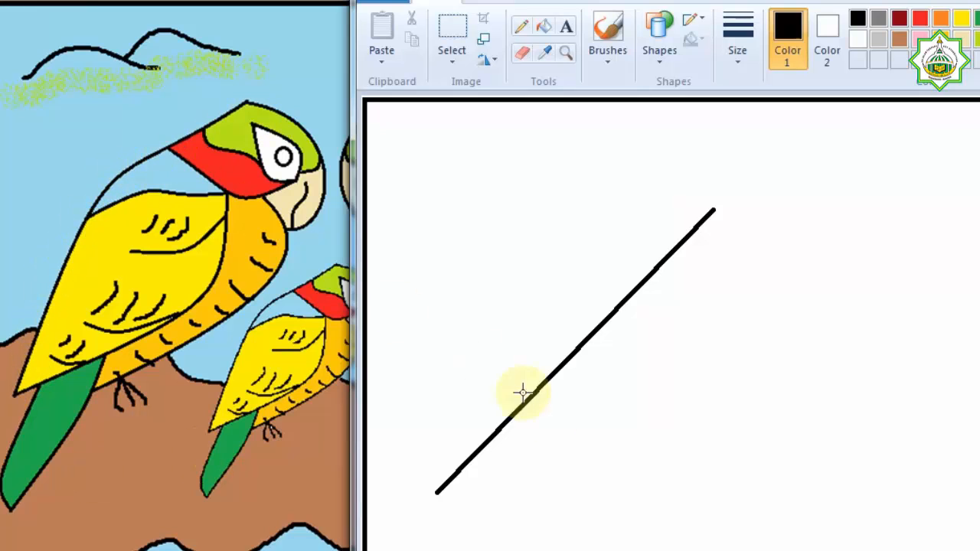
drag(524, 400, 499, 263)
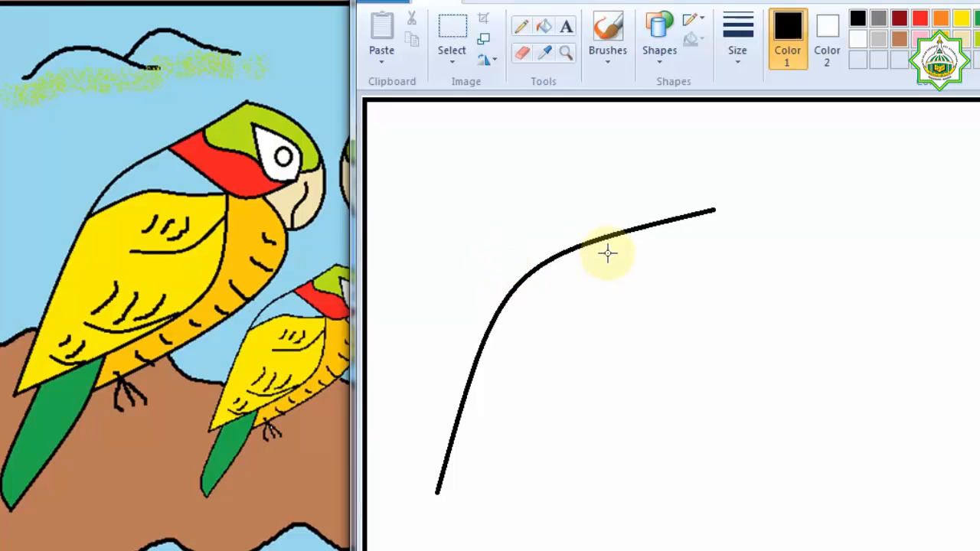
drag(622, 243, 545, 266)
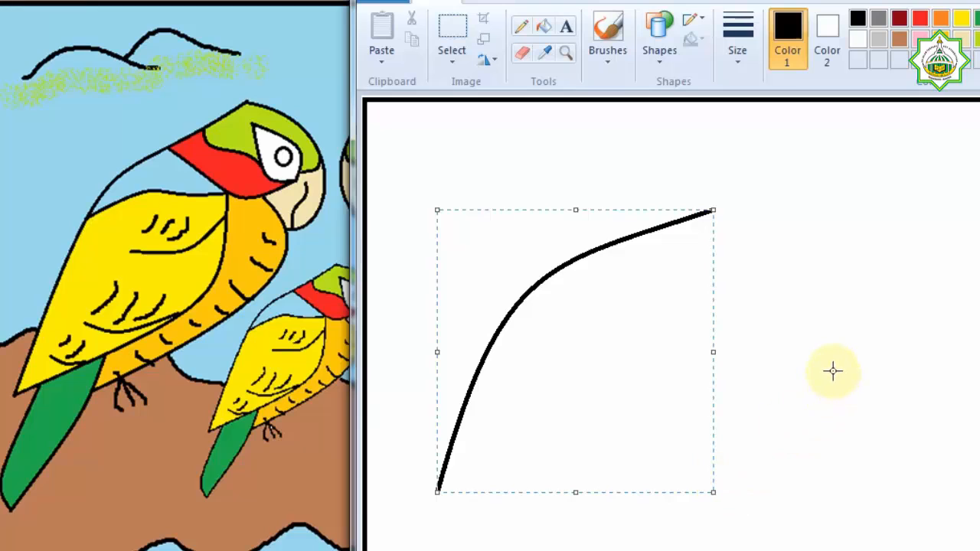
click(451, 29)
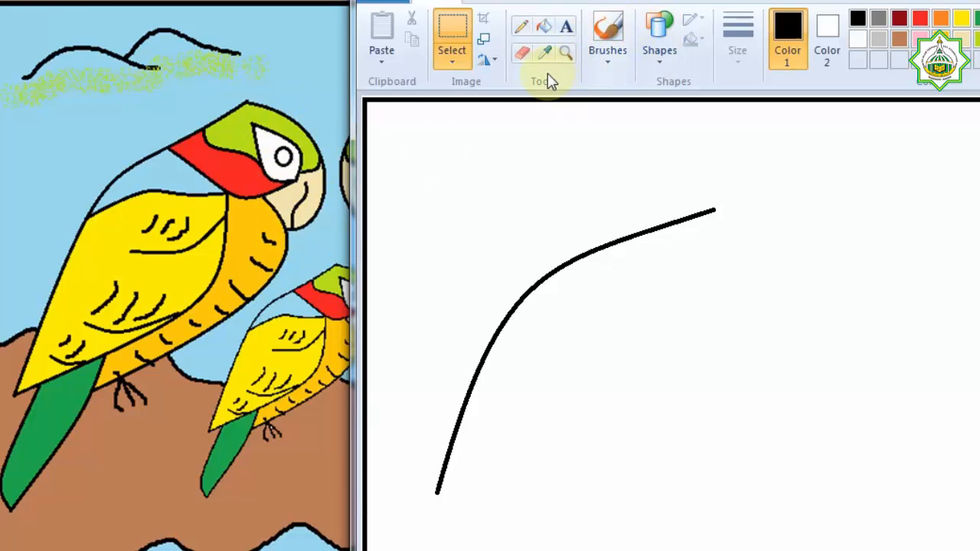
Draw a rounded curve from the upper end of the back line down around the front of the head to the beak tip.
click(651, 62)
click(671, 81)
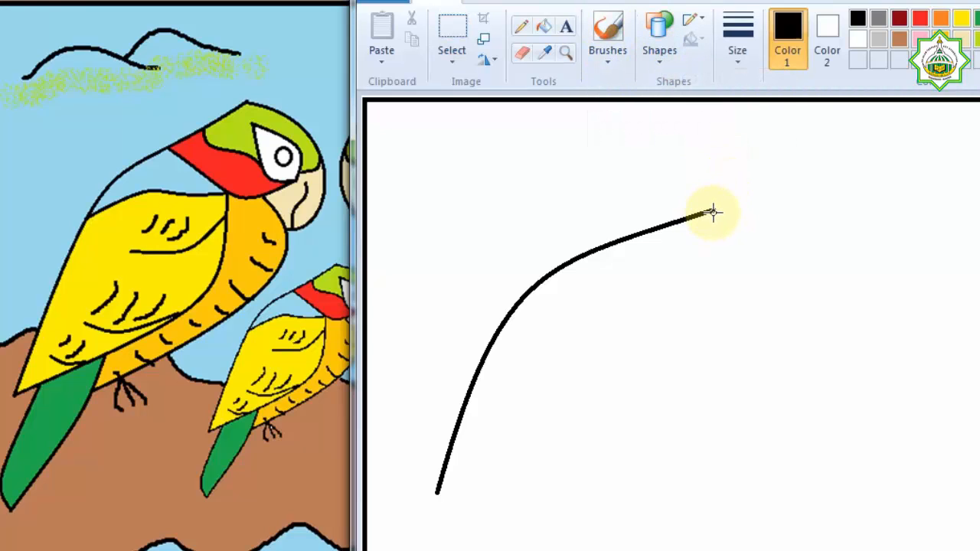
drag(716, 210, 758, 351)
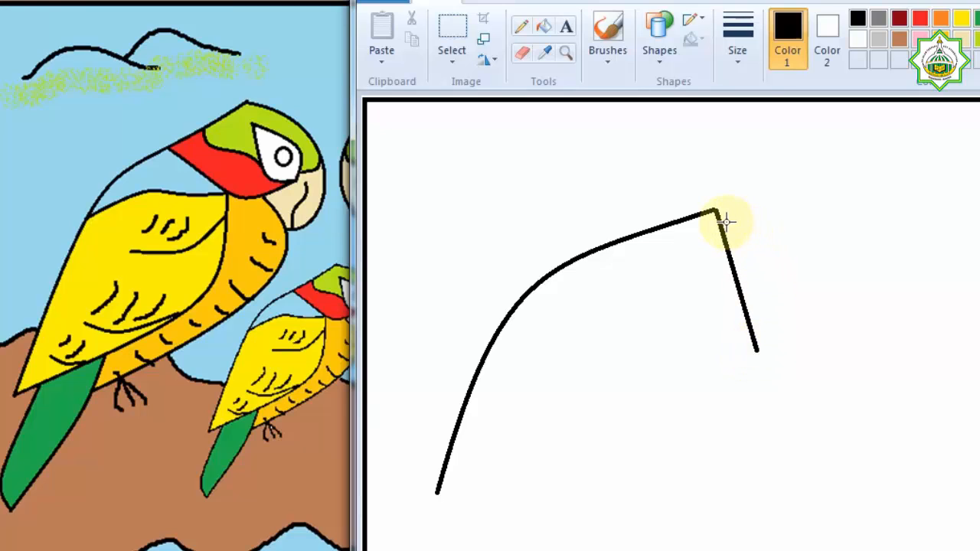
drag(727, 222, 825, 263)
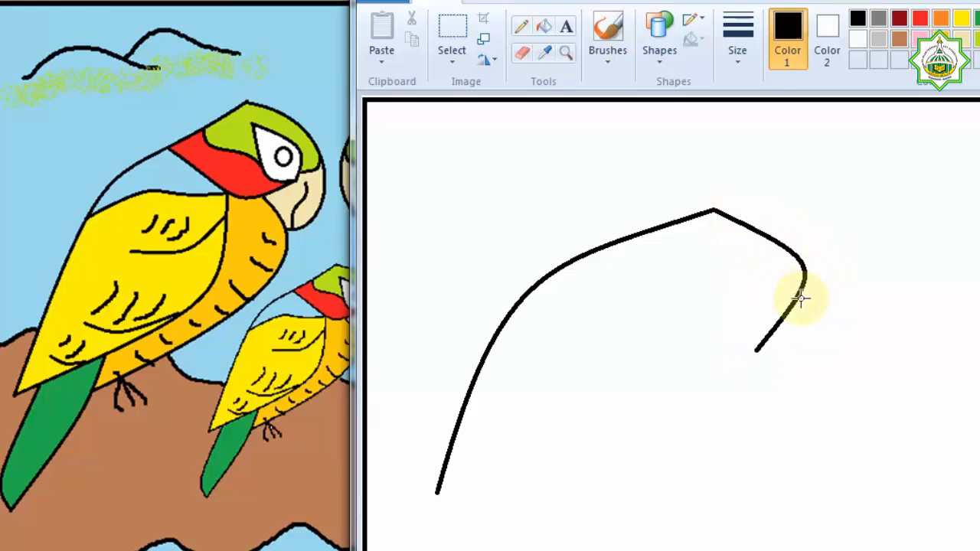
drag(800, 299, 813, 342)
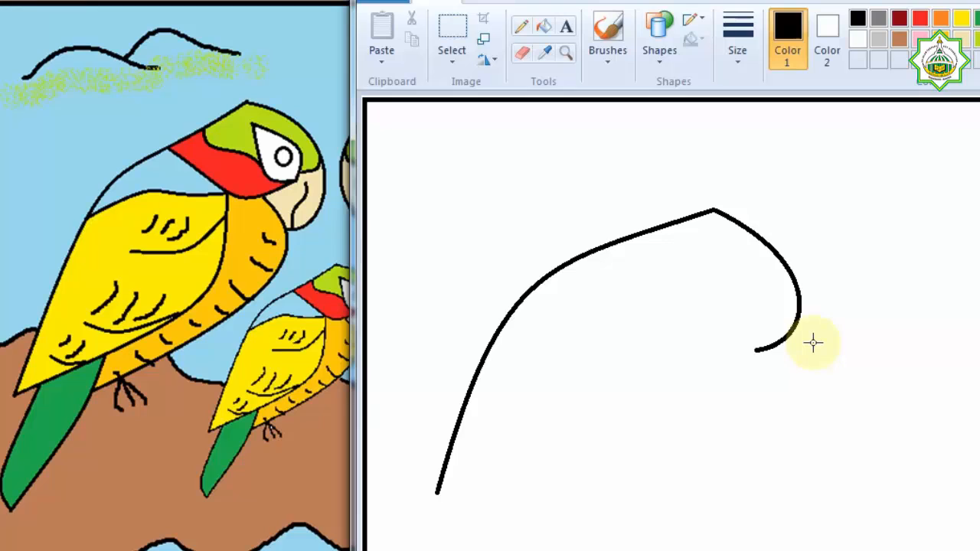
drag(814, 344, 814, 343)
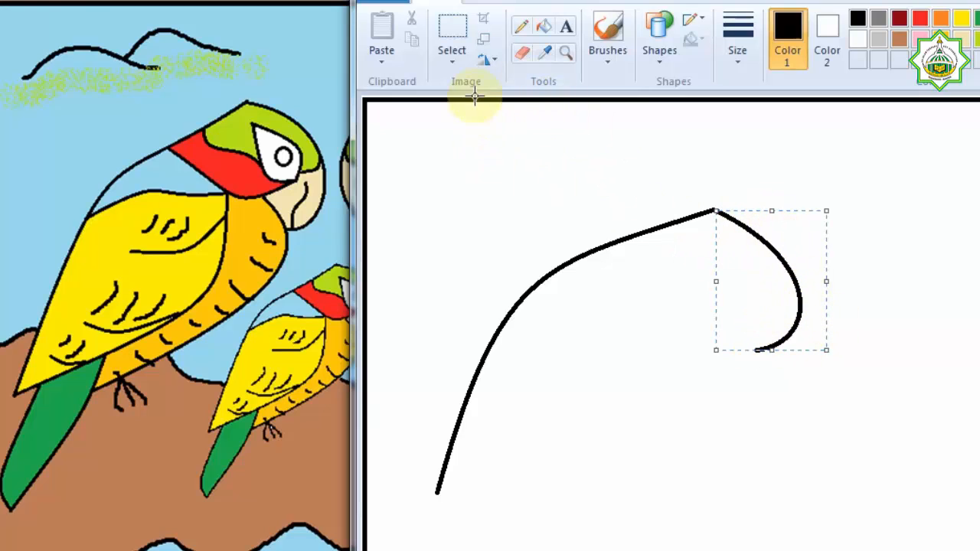
click(456, 39)
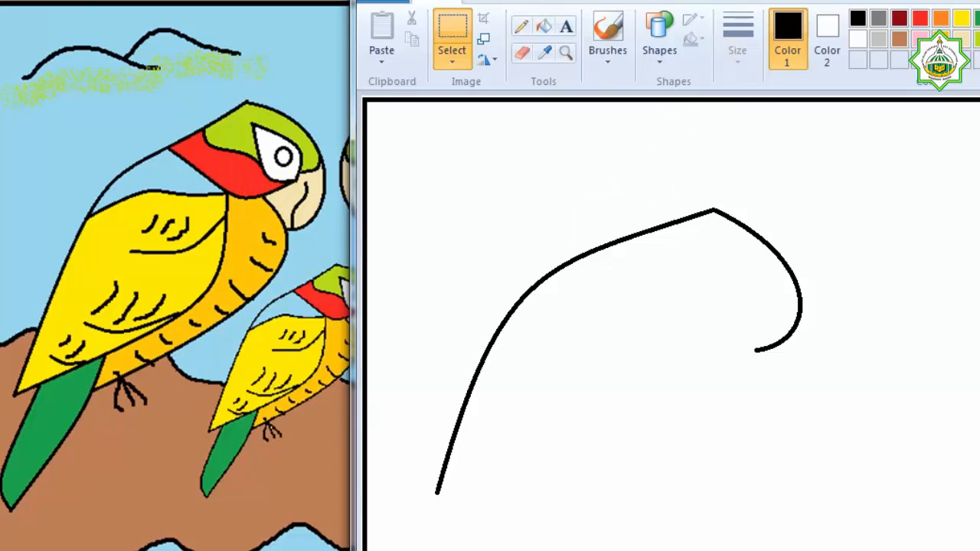
Draw the breast and belly as a curve from below the head, bulging through the beak tip and back toward the tail.
click(664, 63)
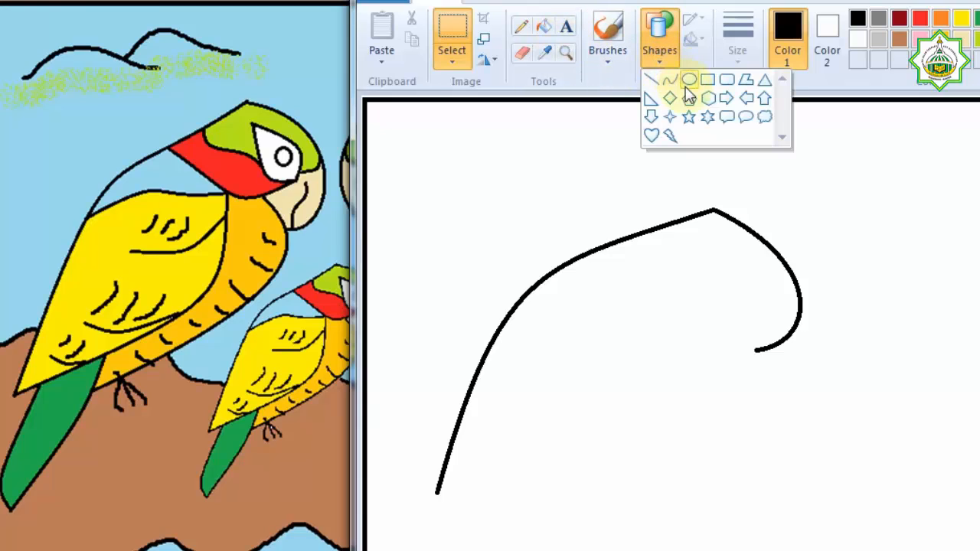
click(674, 85)
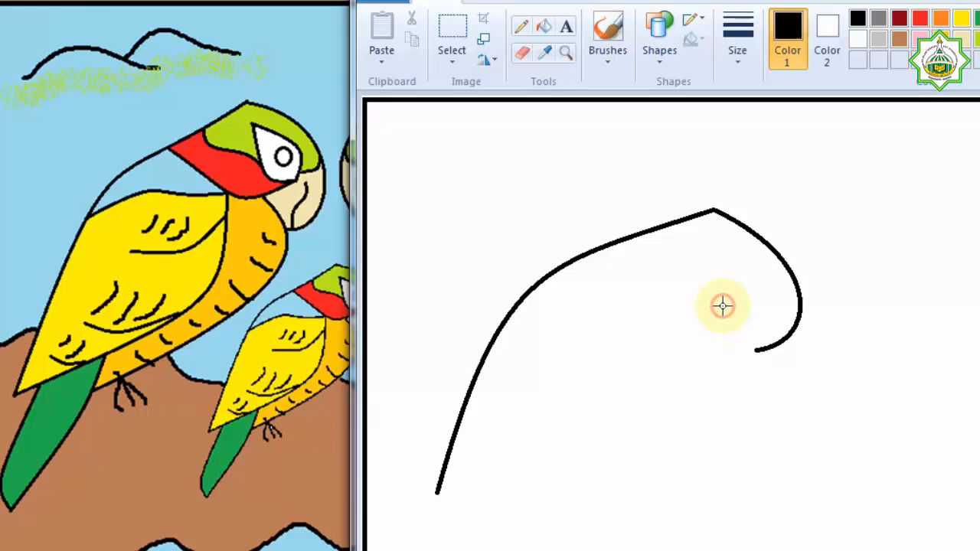
mouse_move(723, 306)
mouse_down()
mouse_move(545, 488)
mouse_move(572, 509)
mouse_move(551, 503)
mouse_up()
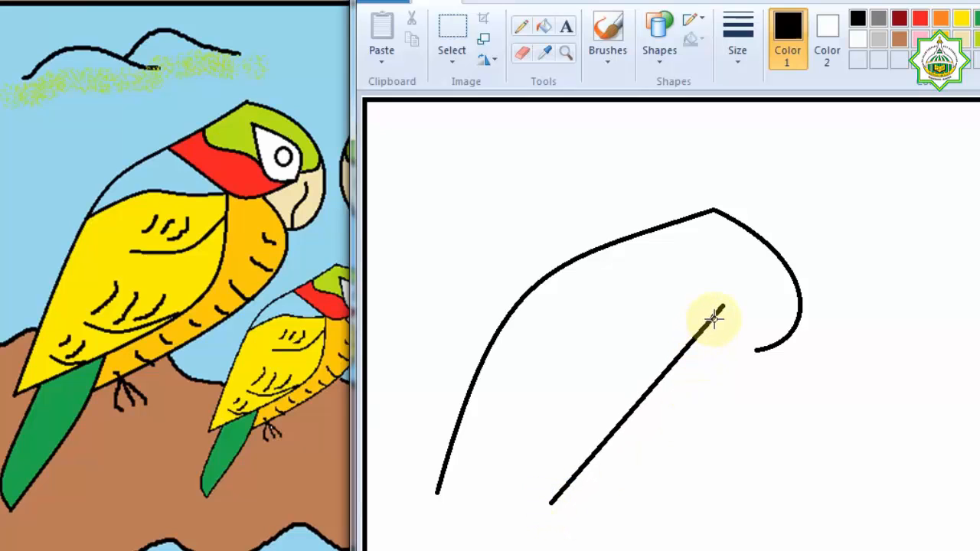
mouse_move(712, 317)
mouse_down()
mouse_move(779, 363)
mouse_move(678, 449)
mouse_move(723, 464)
mouse_move(767, 462)
mouse_move(794, 425)
mouse_up()
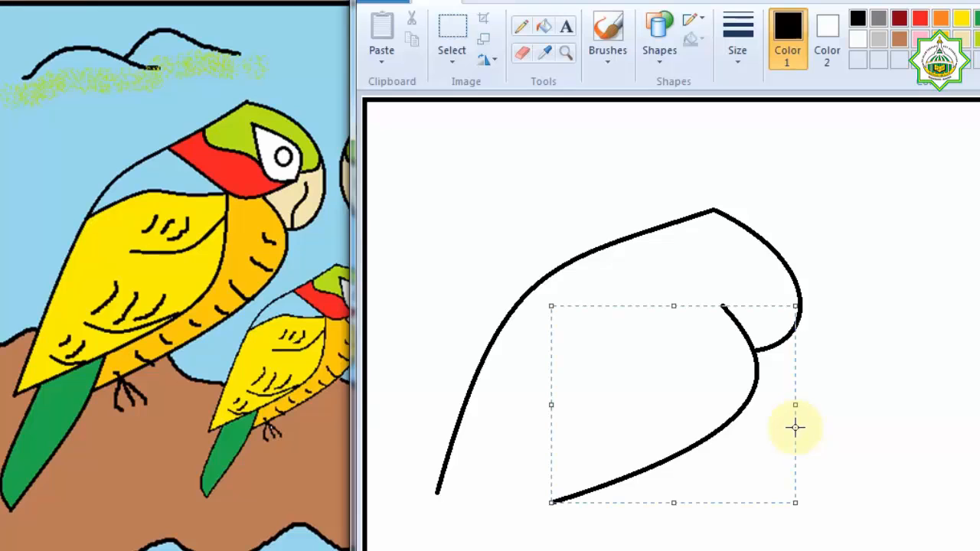
click(452, 29)
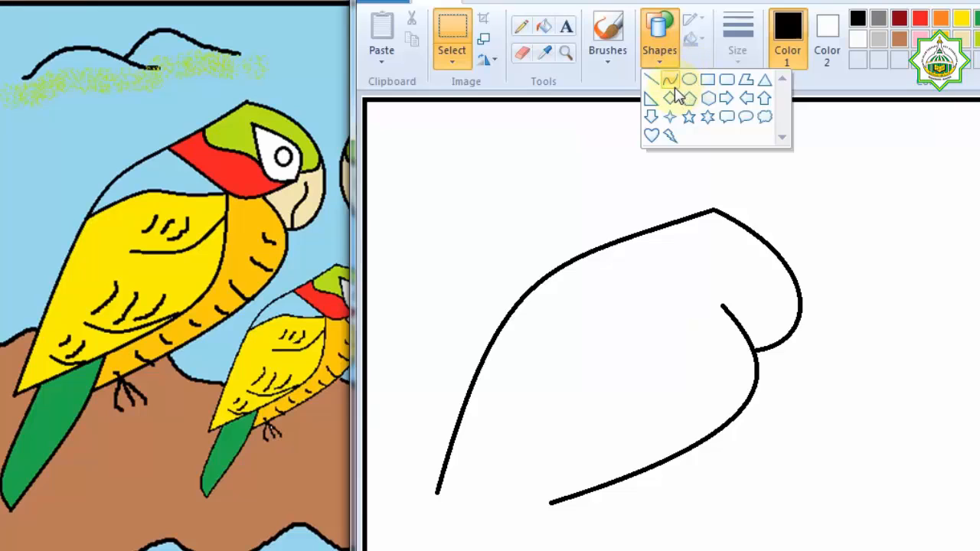
Draw the wing's inner edge as an outward-bulging curve from the neck to the lower end of the back line.
click(670, 80)
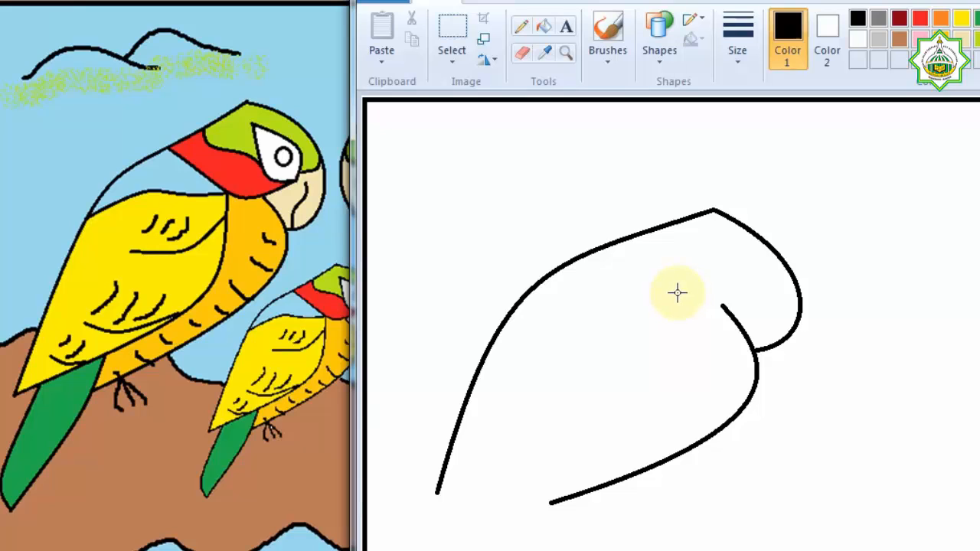
drag(678, 292, 437, 492)
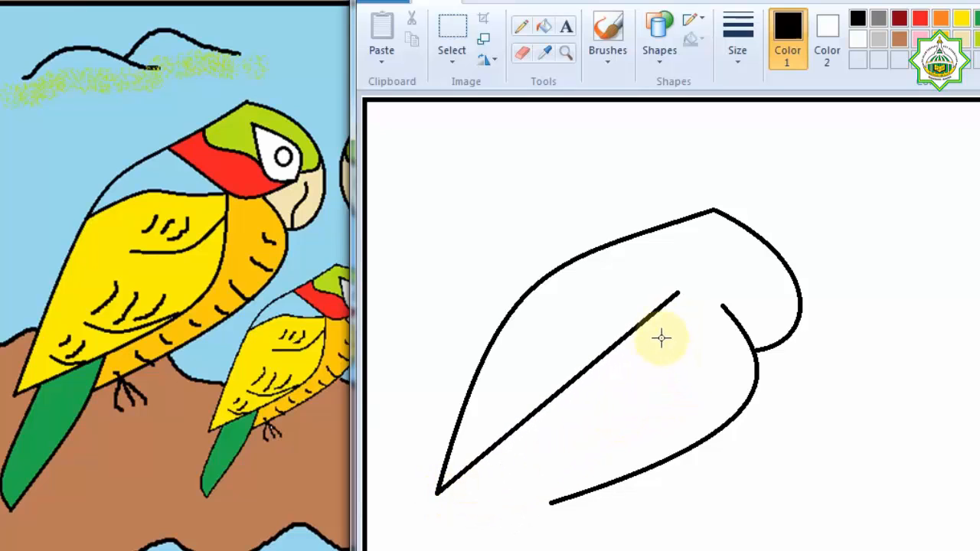
mouse_move(657, 322)
mouse_down()
mouse_move(681, 381)
mouse_move(701, 383)
mouse_move(621, 431)
mouse_move(642, 458)
mouse_up()
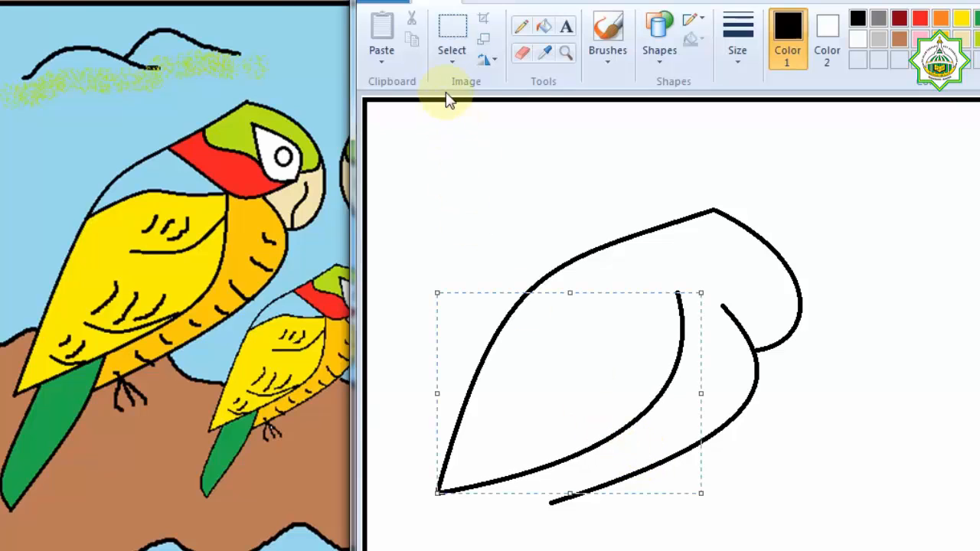
click(452, 36)
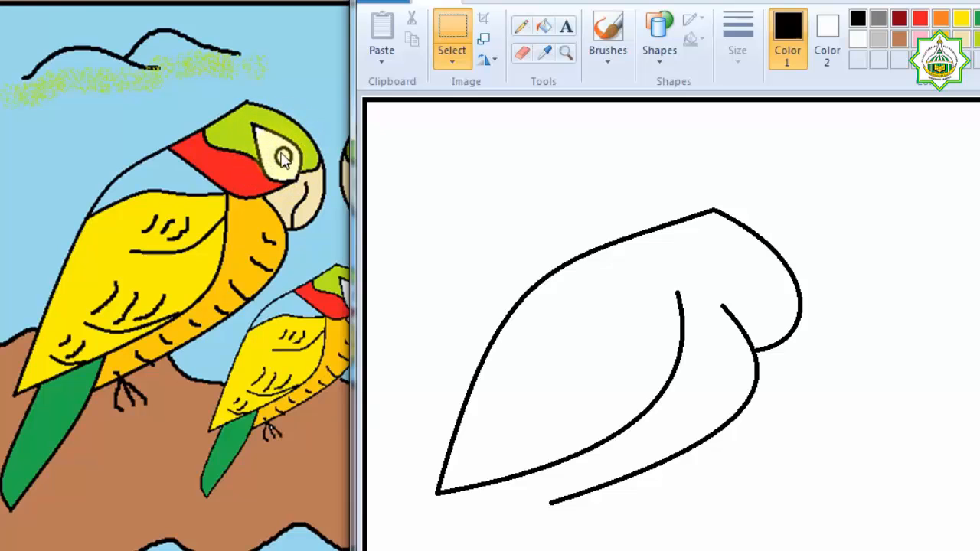
Draw the teardrop-shaped eye outline inside the head with two curves that meet at both ends.
click(663, 63)
click(679, 79)
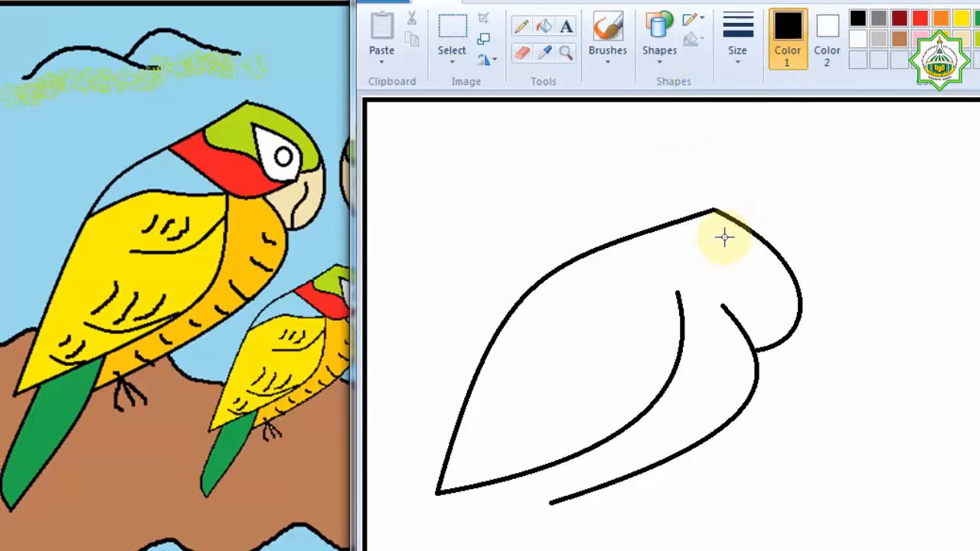
mouse_move(726, 237)
mouse_down()
mouse_move(740, 245)
mouse_move(759, 292)
mouse_move(748, 247)
mouse_move(766, 245)
mouse_move(769, 256)
mouse_move(757, 246)
mouse_move(776, 270)
mouse_move(770, 262)
mouse_up()
click(459, 32)
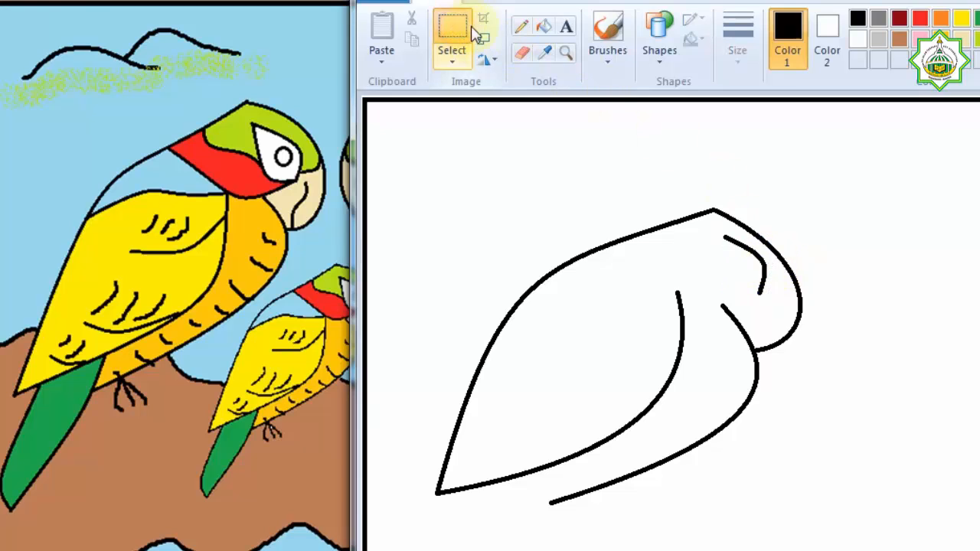
click(656, 58)
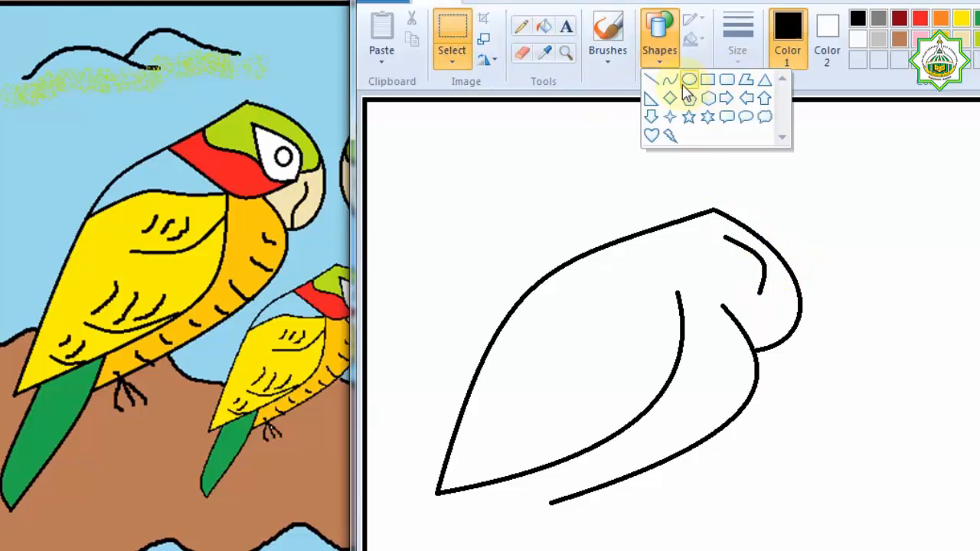
click(671, 81)
mouse_move(726, 236)
mouse_down()
mouse_move(757, 292)
mouse_move(731, 264)
mouse_move(718, 265)
mouse_move(735, 295)
mouse_move(735, 287)
mouse_up()
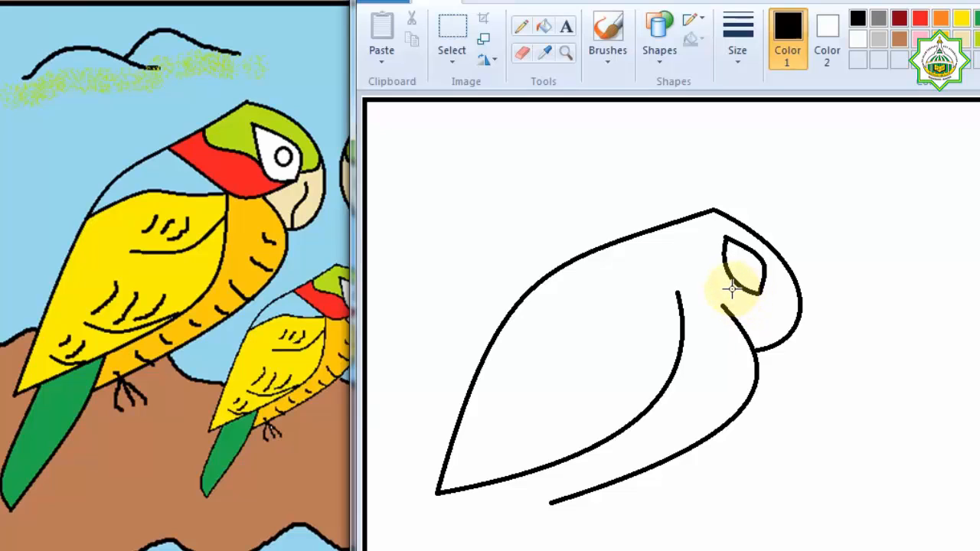
drag(734, 288, 732, 289)
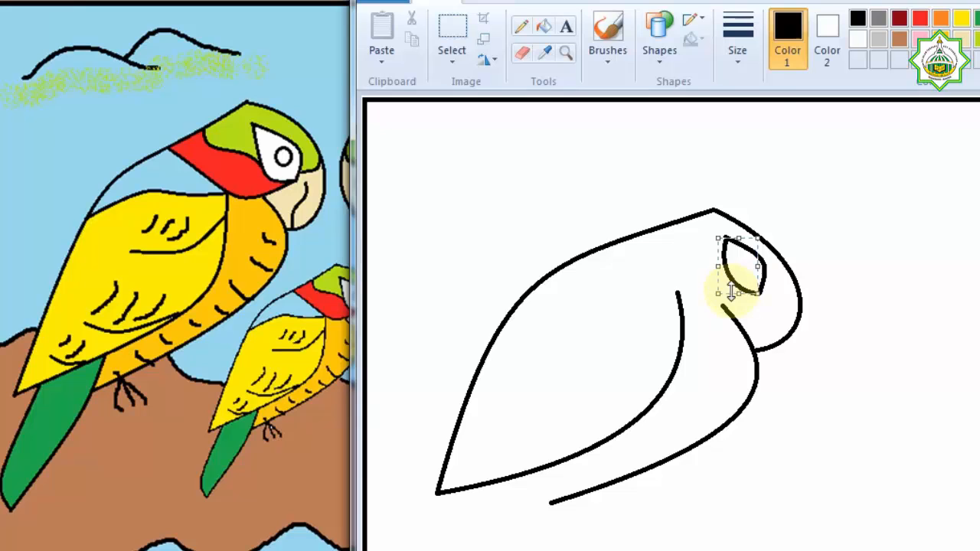
click(469, 29)
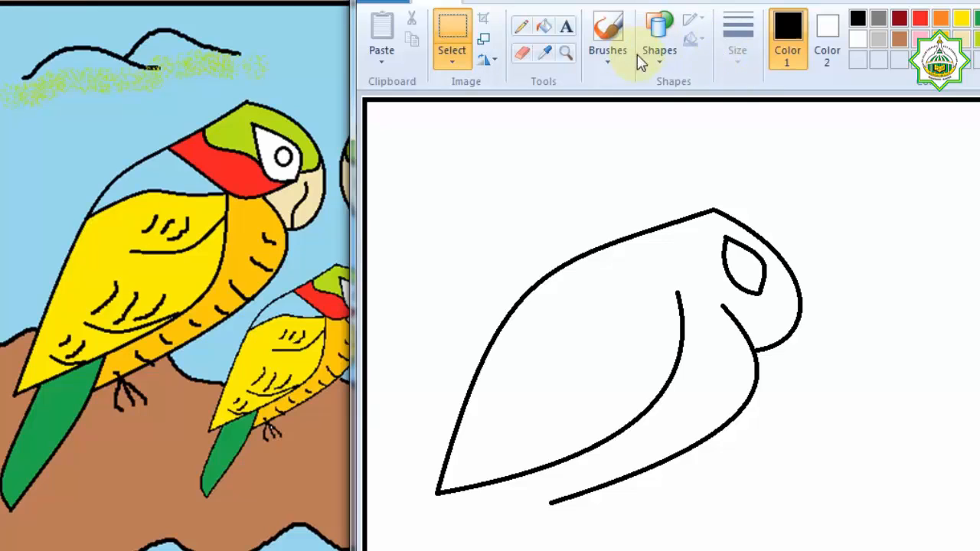
Draw a small circle inside the eye outline as the pupil.
click(657, 46)
click(688, 82)
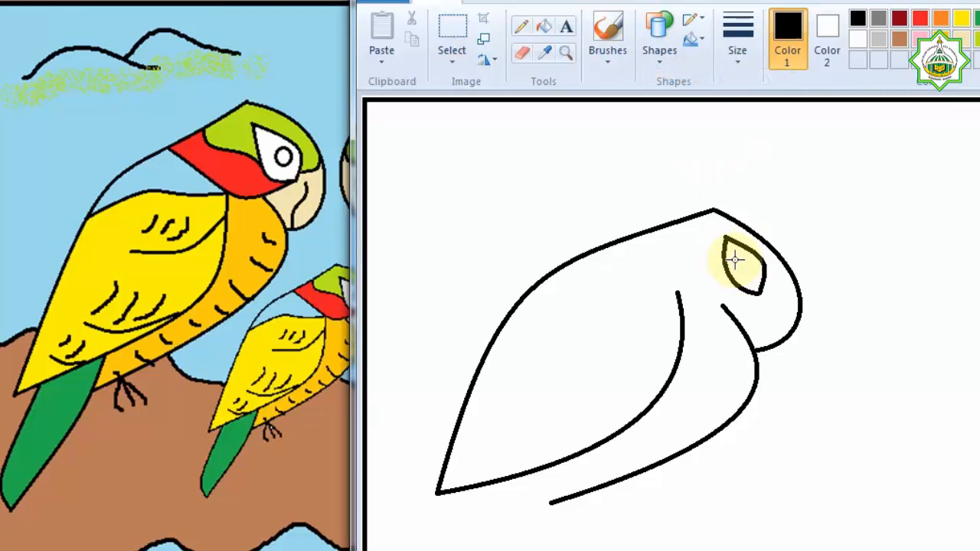
mouse_move(738, 260)
mouse_down()
mouse_move(752, 274)
mouse_move(746, 268)
mouse_up()
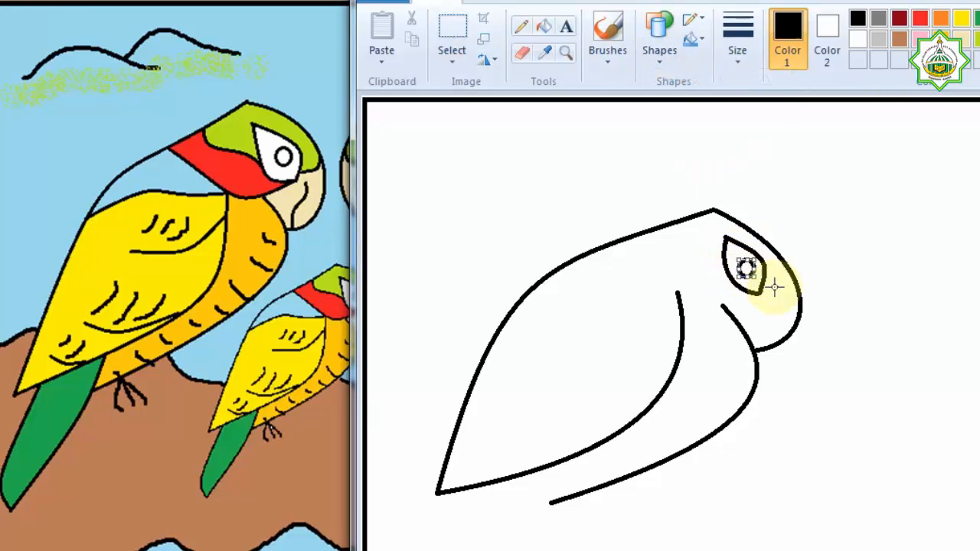
click(454, 27)
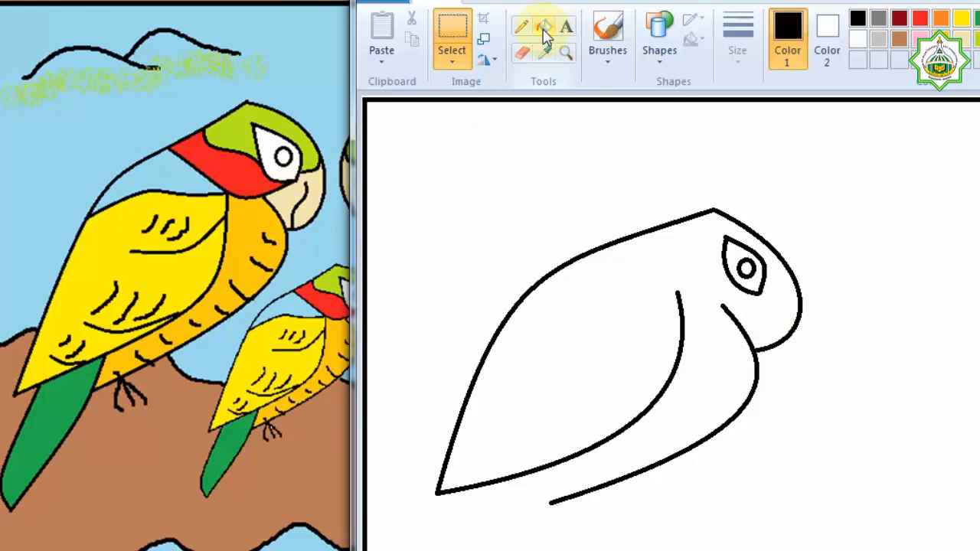
Draw a short sagging curve from the head outline to the eye's lower corner as the beak's upper edge.
click(666, 61)
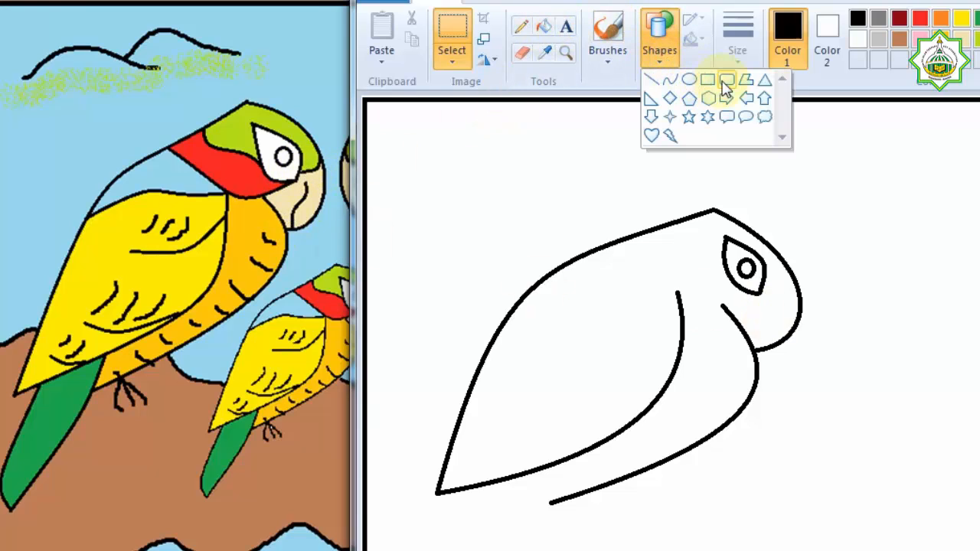
click(670, 79)
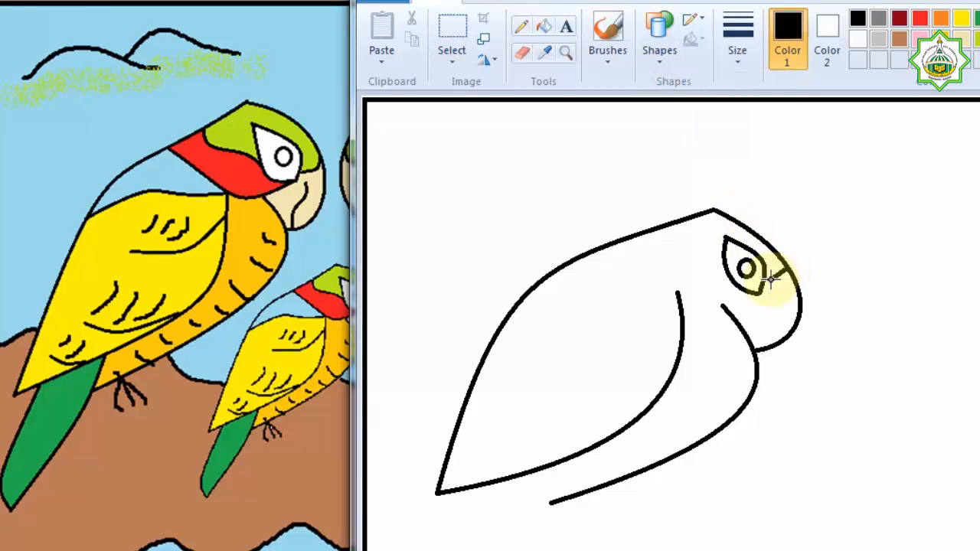
drag(776, 278, 784, 281)
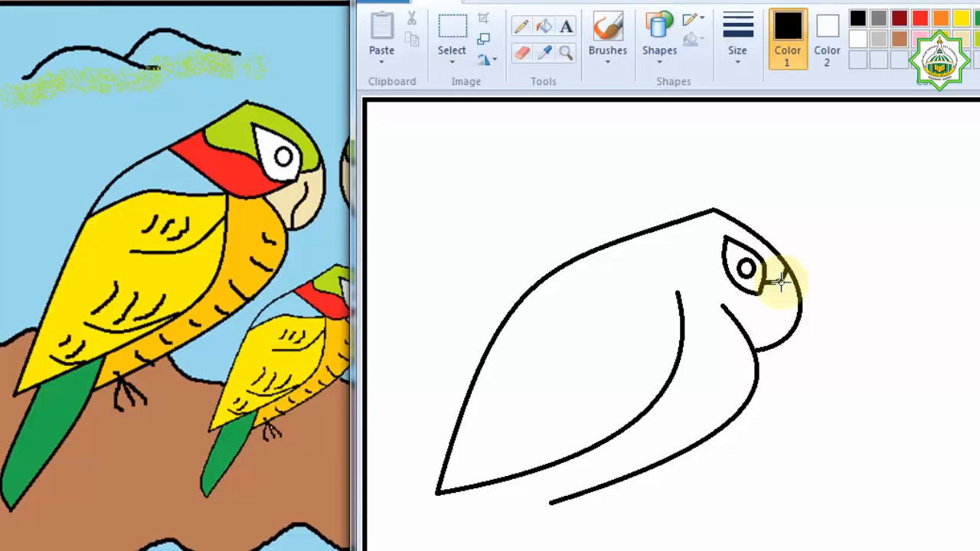
click(465, 36)
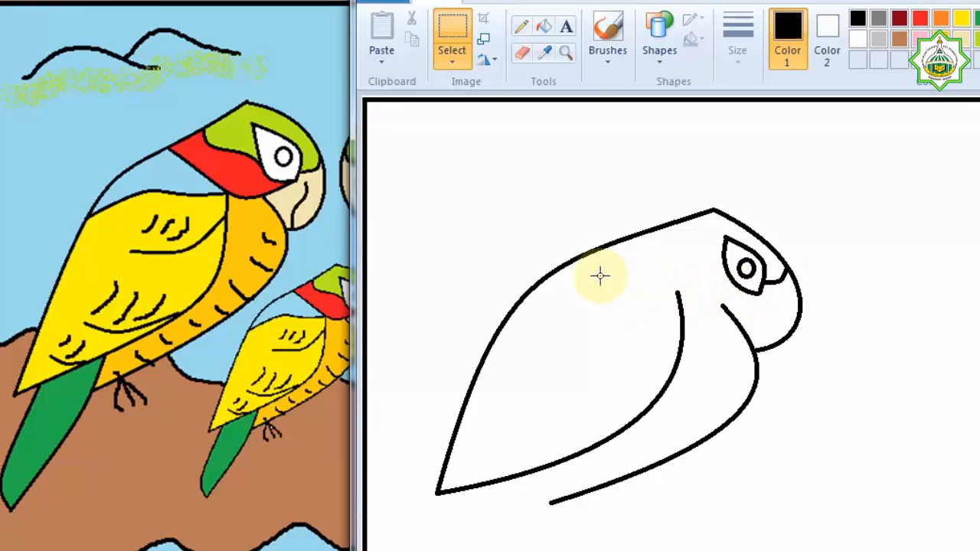
Draw the head's lower boundary as a curve from the back line, past the wing's upper end, to the eye's lower tip.
click(658, 49)
click(669, 81)
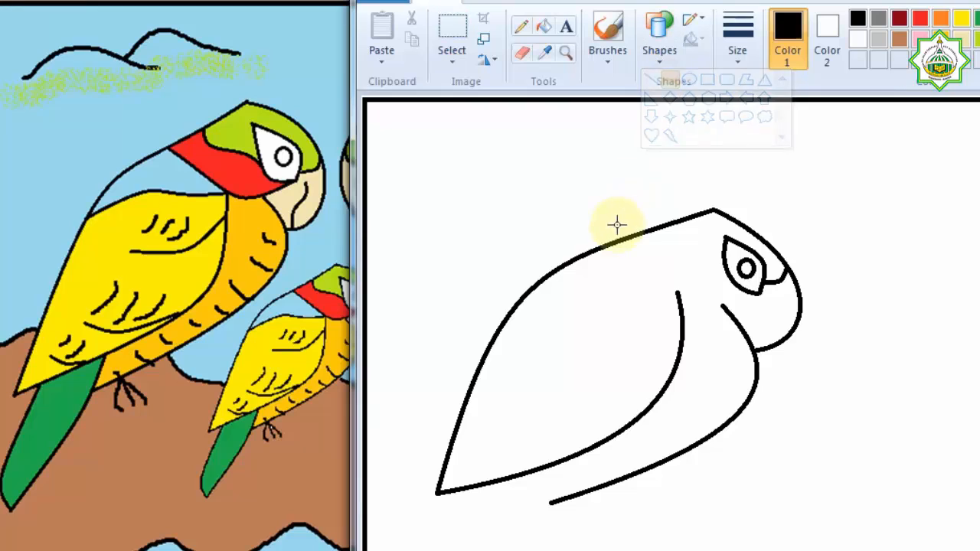
drag(591, 254, 718, 310)
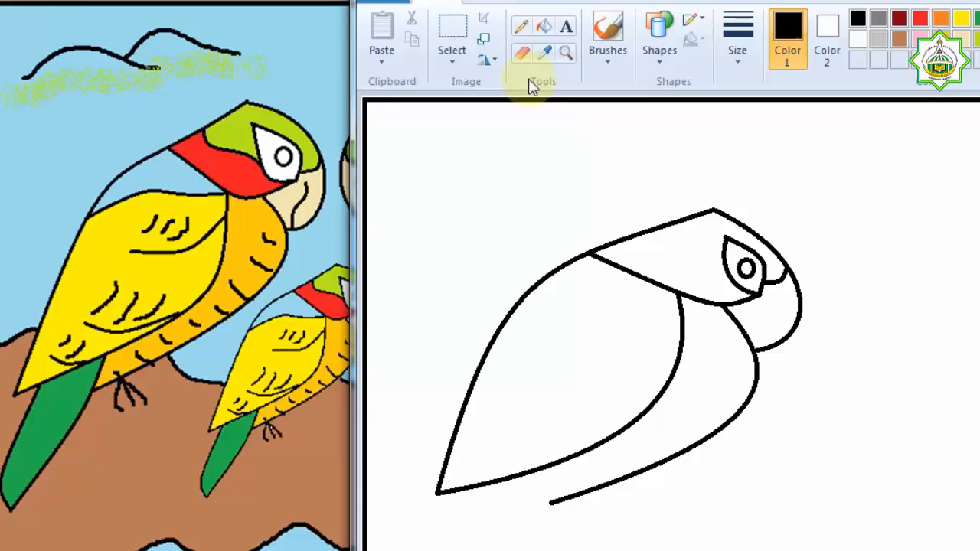
click(454, 32)
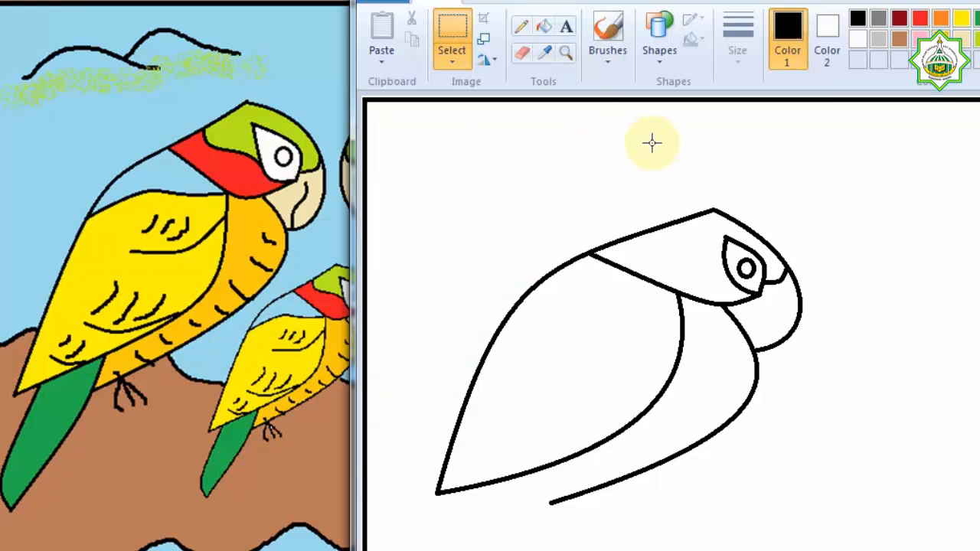
Draw an S-shaped curve from the top of the head to the eye's back edge, dividing the crown from the cheek.
click(662, 61)
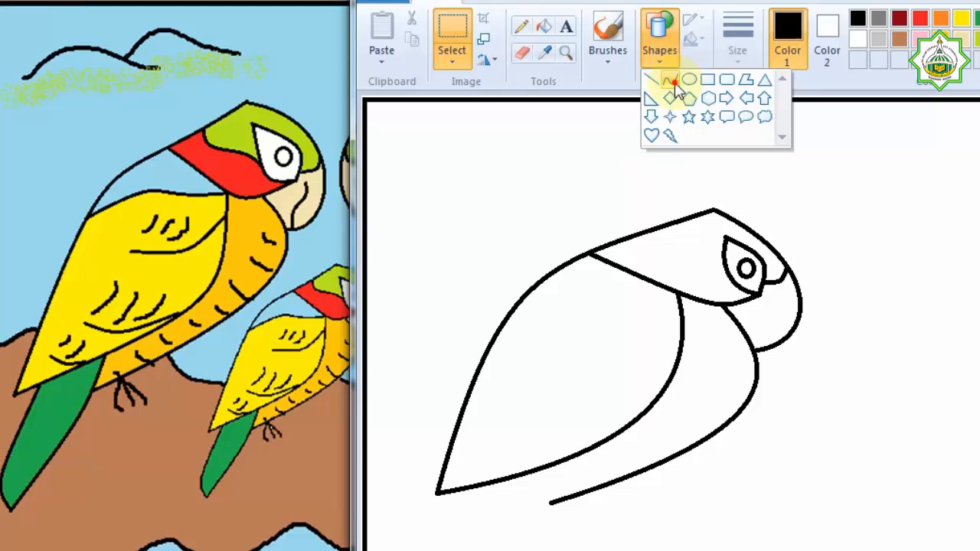
click(678, 79)
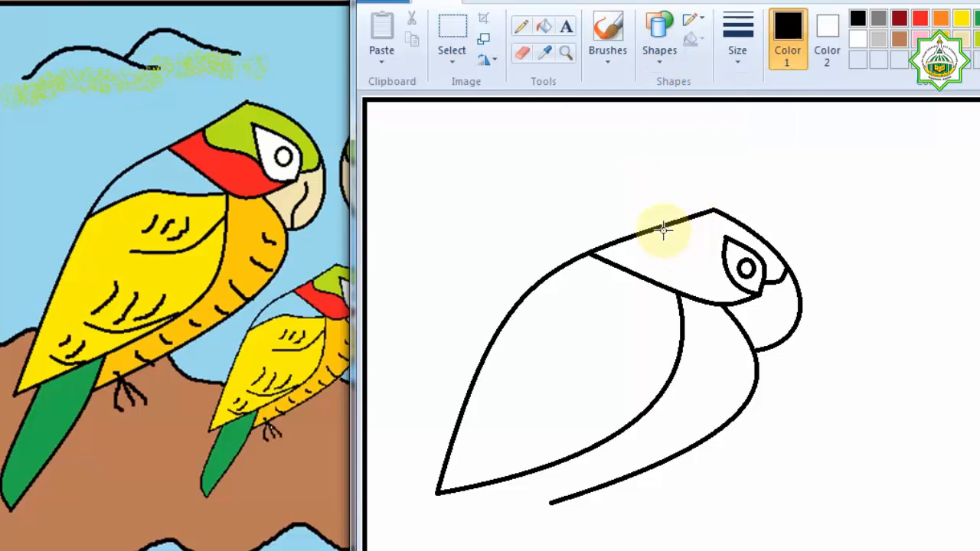
drag(661, 231, 725, 260)
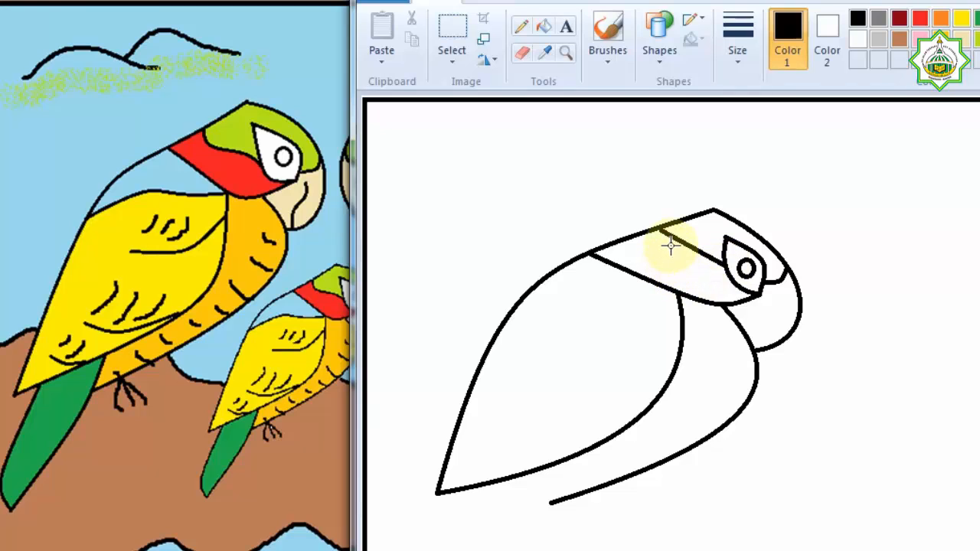
drag(670, 245, 700, 228)
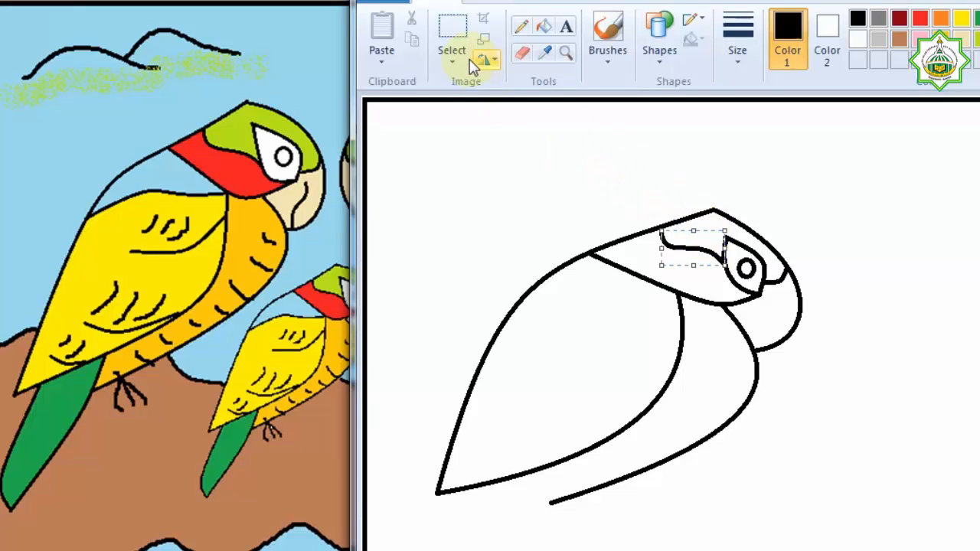
click(451, 31)
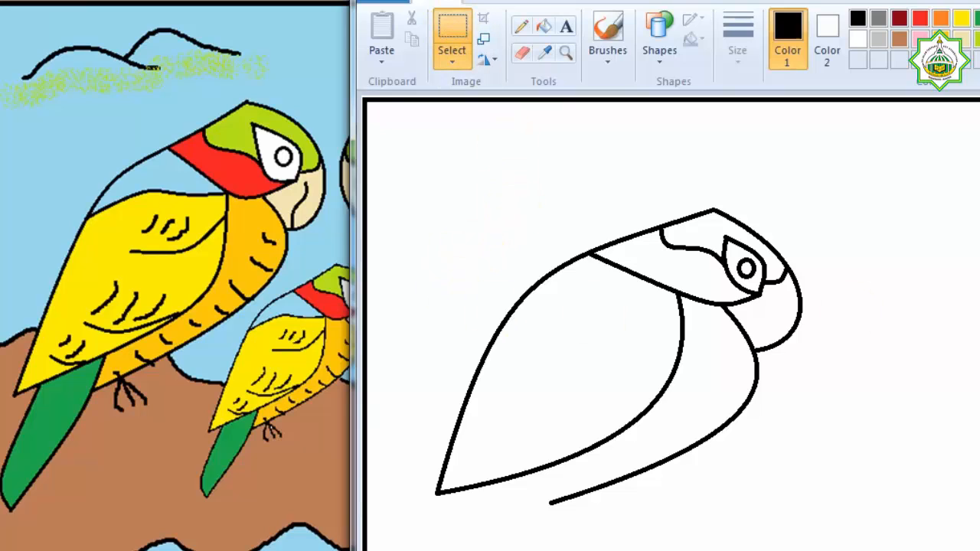
Draw the tail's outer edge as a curve from the wing's lower edge down to the tail tip.
scroll(667, 322, down, 3)
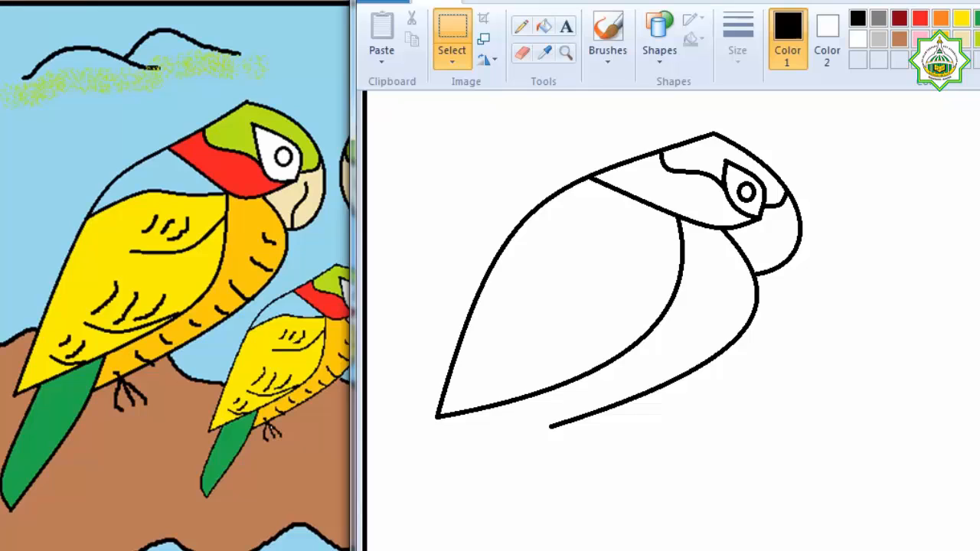
scroll(666, 322, up, 1)
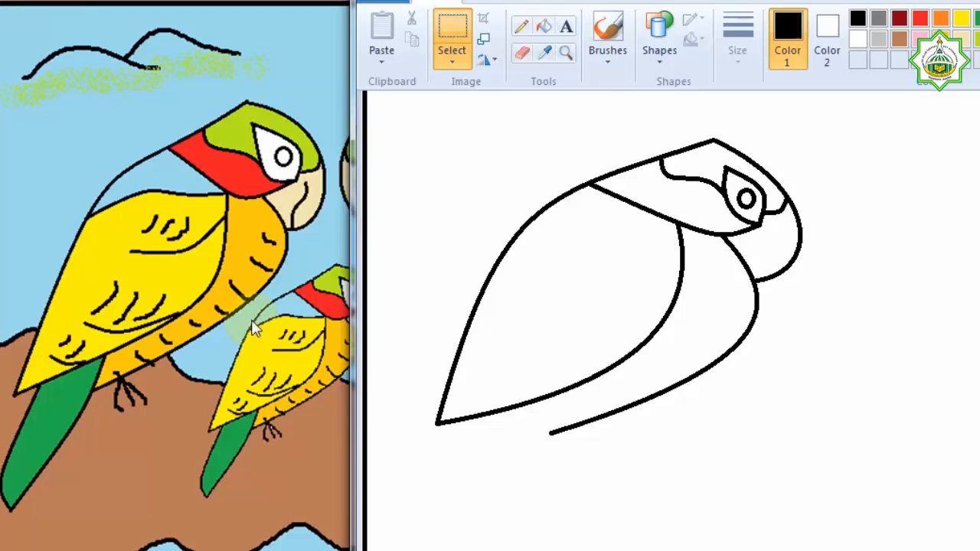
click(652, 57)
click(670, 80)
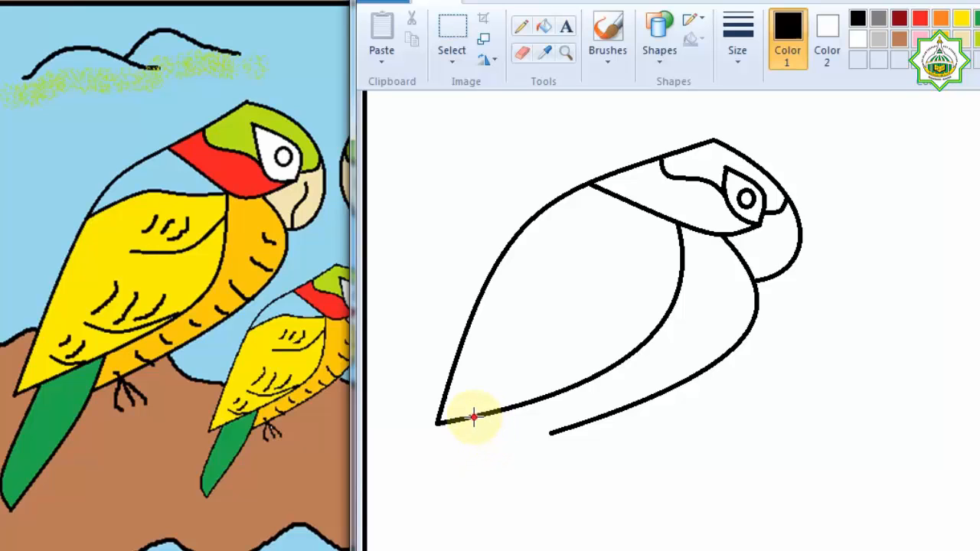
drag(474, 418, 466, 546)
drag(472, 452, 448, 528)
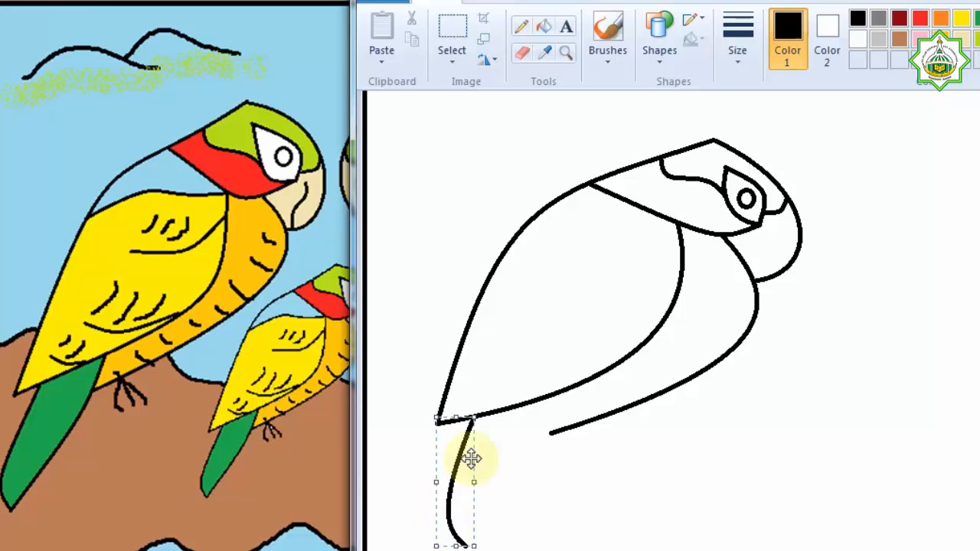
click(452, 40)
Draw the tail's inner edge as a curve from the tail tip through the belly line's end up to the wing.
click(653, 48)
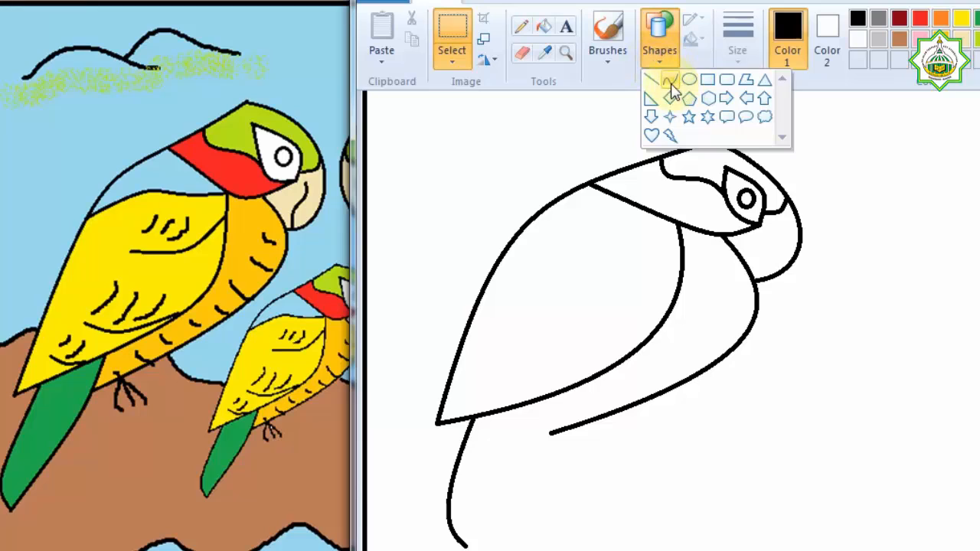
click(664, 79)
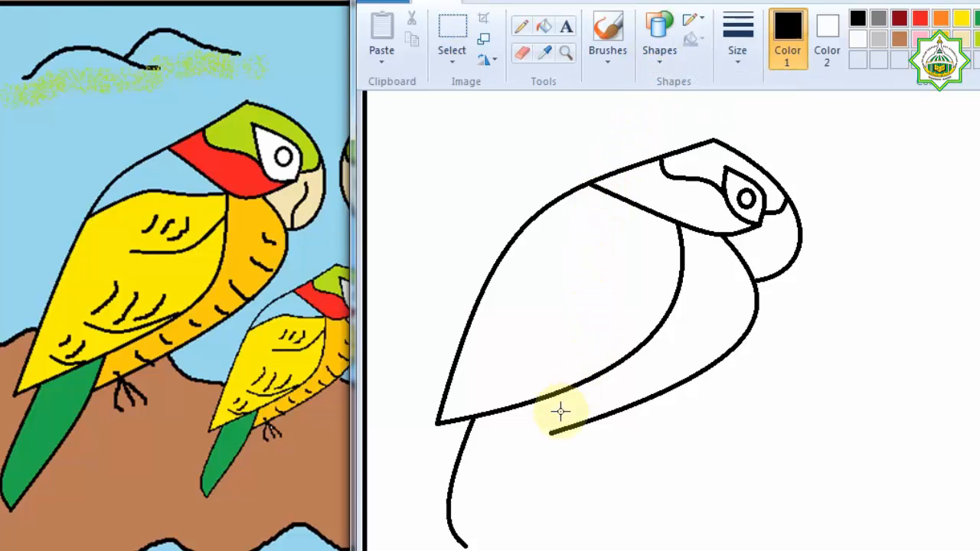
drag(464, 542, 551, 476)
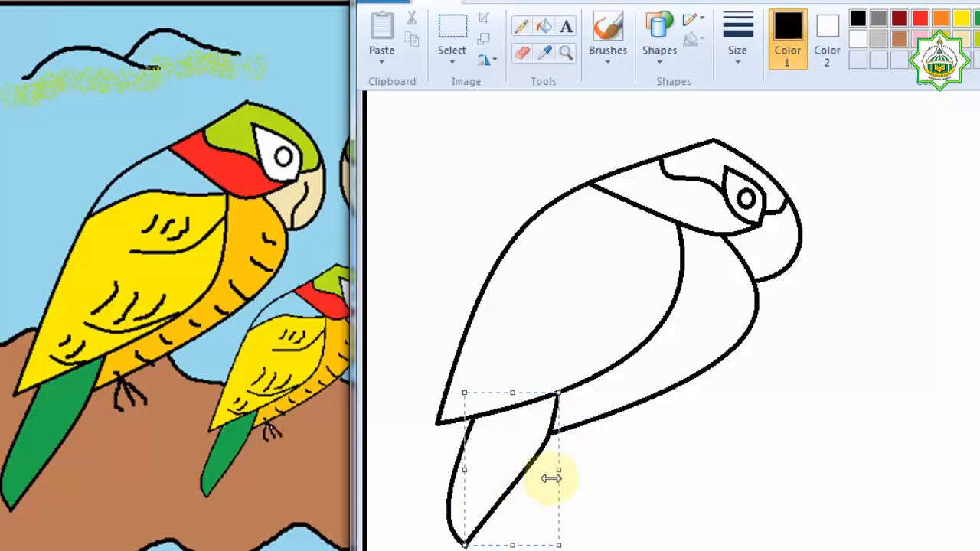
click(442, 27)
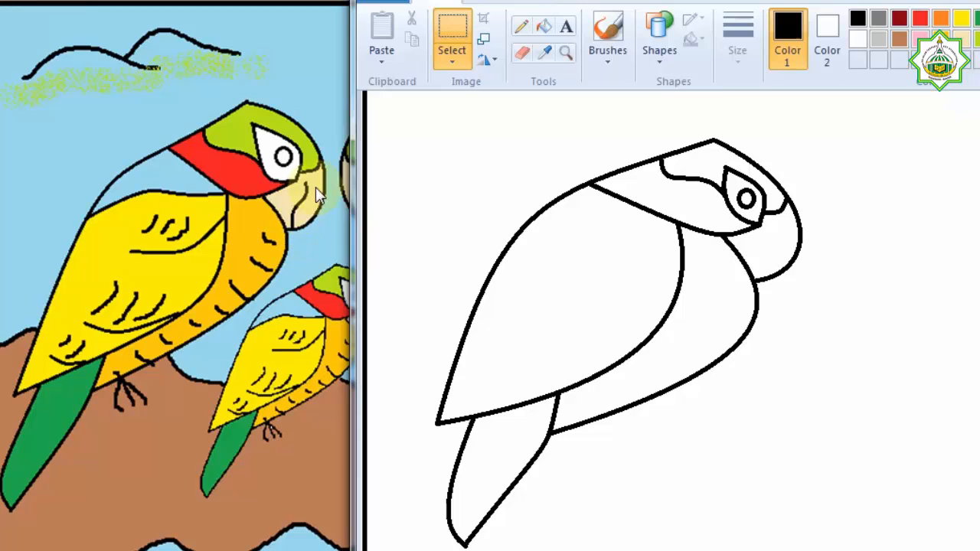
Draw a wavy curve down through the beak from below the eye to the beak's lower edge.
click(659, 55)
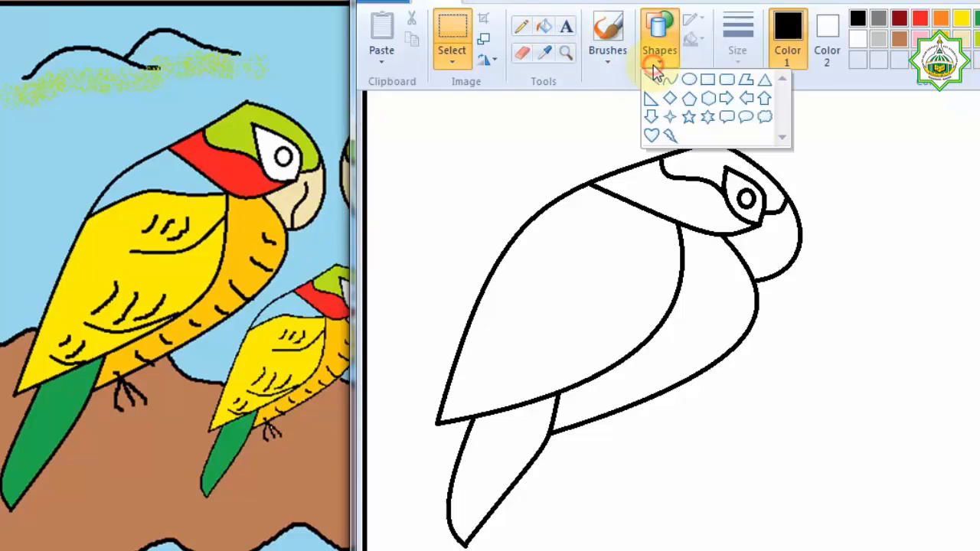
click(666, 83)
mouse_move(763, 225)
mouse_down()
mouse_move(768, 237)
mouse_move(770, 222)
mouse_move(766, 264)
mouse_move(776, 219)
mouse_move(772, 232)
mouse_up()
mouse_move(778, 239)
mouse_down()
mouse_move(756, 256)
mouse_move(755, 247)
mouse_move(763, 252)
mouse_move(719, 256)
mouse_up()
click(456, 29)
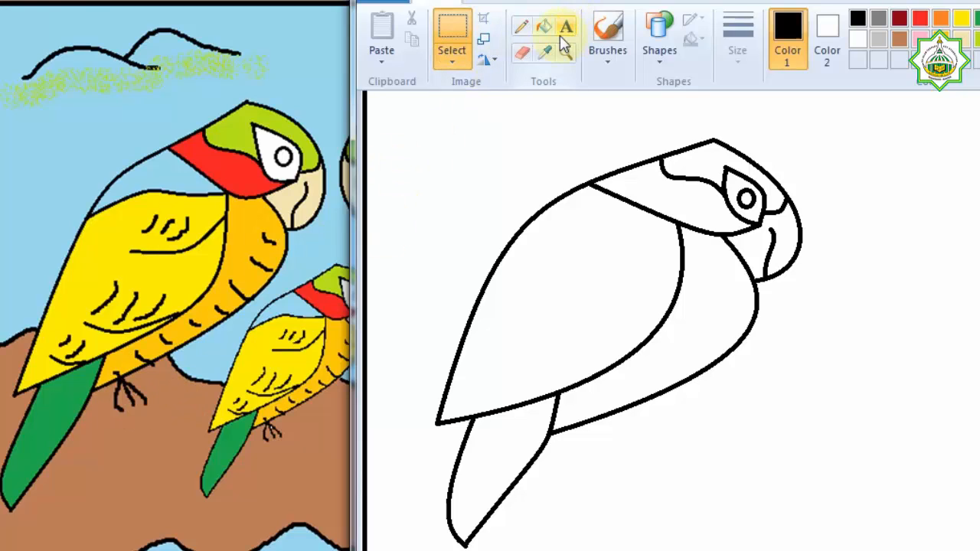
Draw two small clawed feet below the belly line with the Pencil at the third line thickness.
click(524, 28)
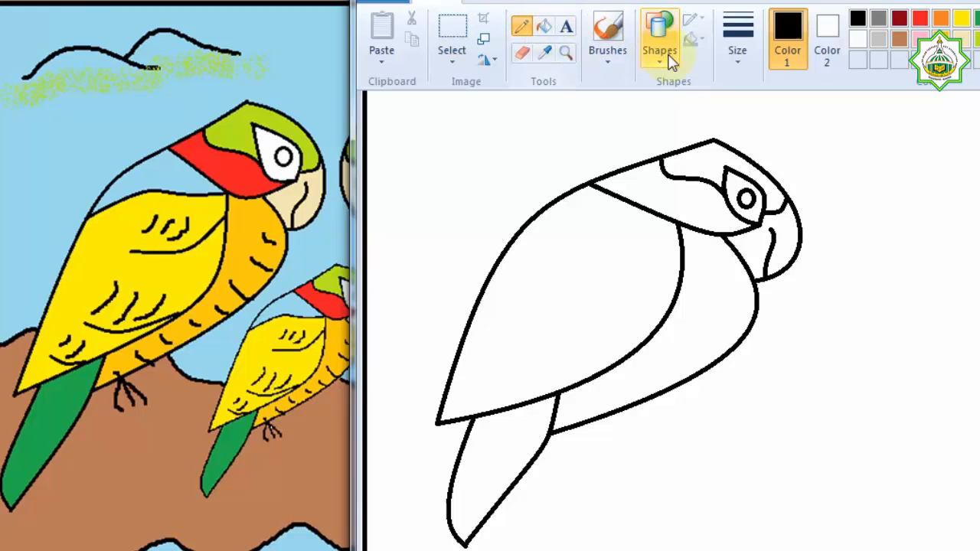
click(743, 60)
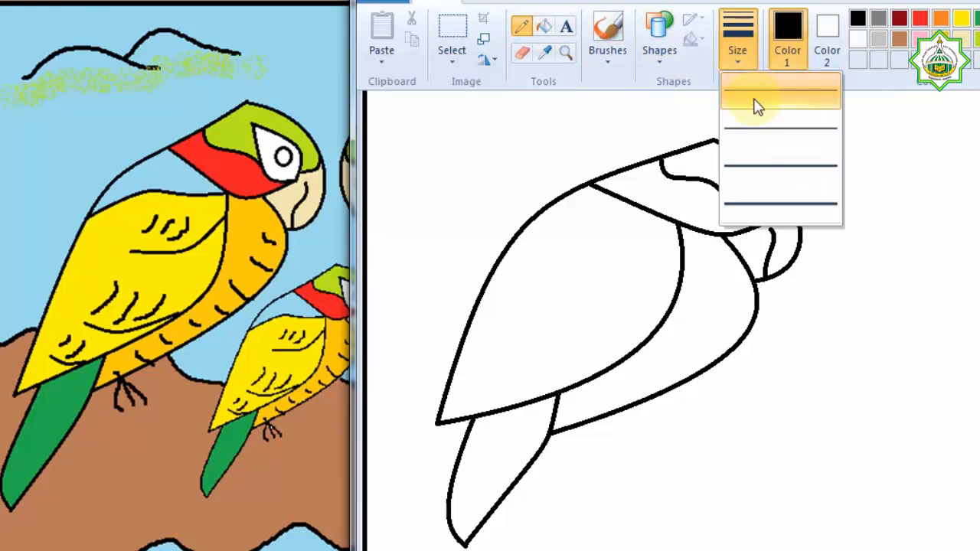
click(757, 167)
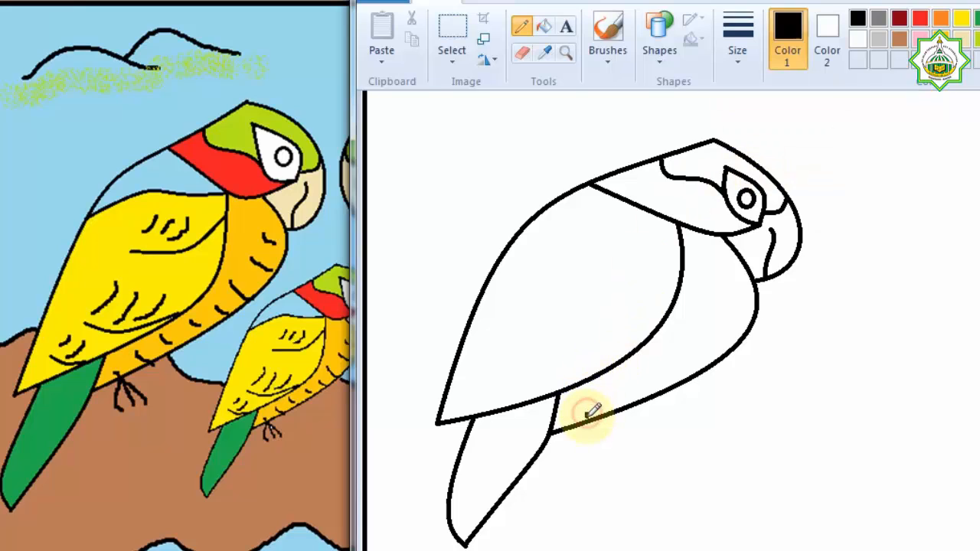
mouse_move(585, 413)
mouse_down()
mouse_move(617, 438)
mouse_move(588, 456)
mouse_move(600, 441)
mouse_up()
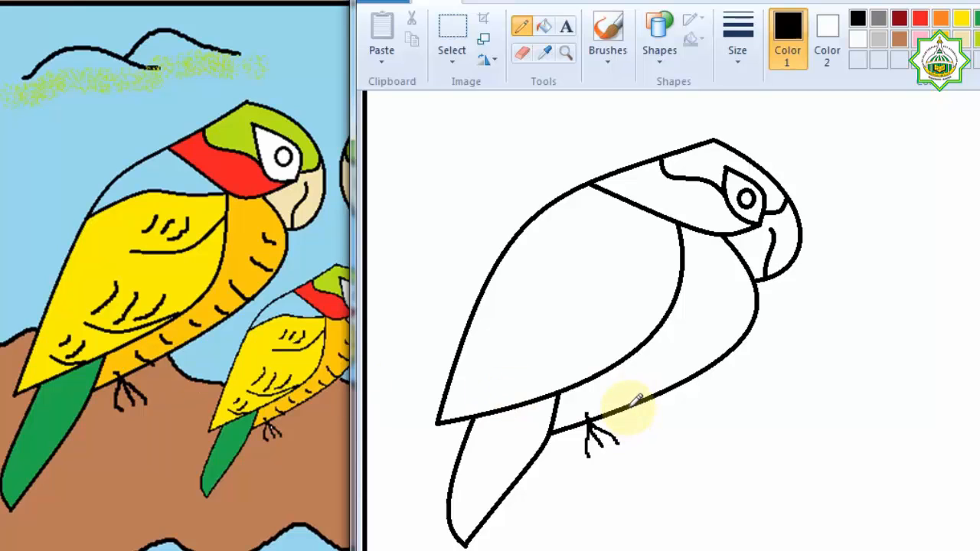
mouse_move(635, 404)
mouse_down()
mouse_move(645, 420)
mouse_move(626, 437)
mouse_move(639, 425)
mouse_up()
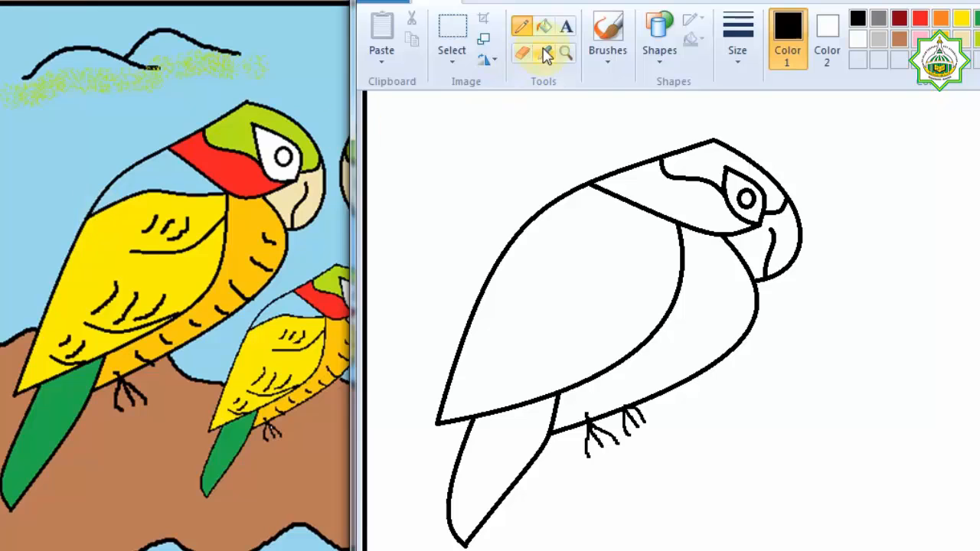
Draw the wing's upper edge as a gently wavy curve from the back line to the top of the wing's inner edge.
click(658, 55)
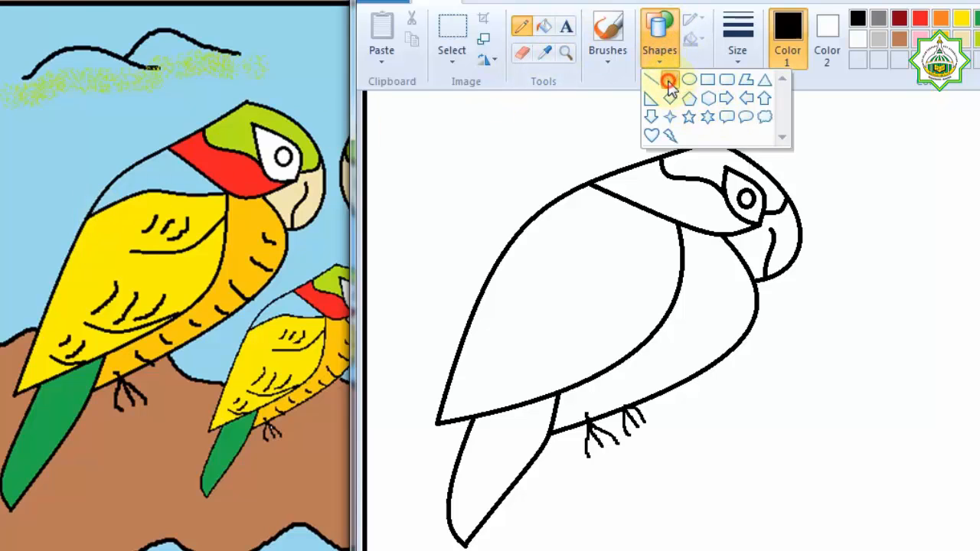
click(668, 81)
drag(503, 256, 589, 258)
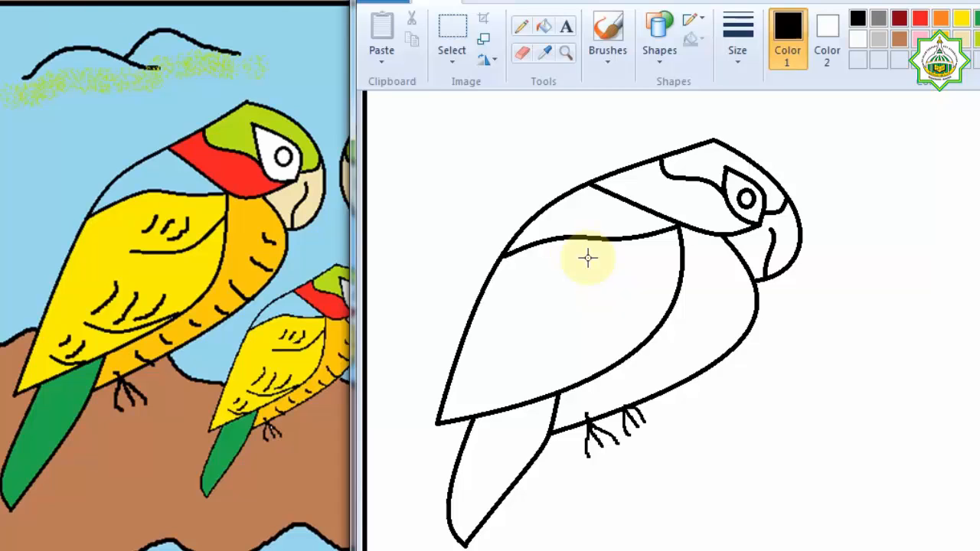
drag(588, 258, 588, 258)
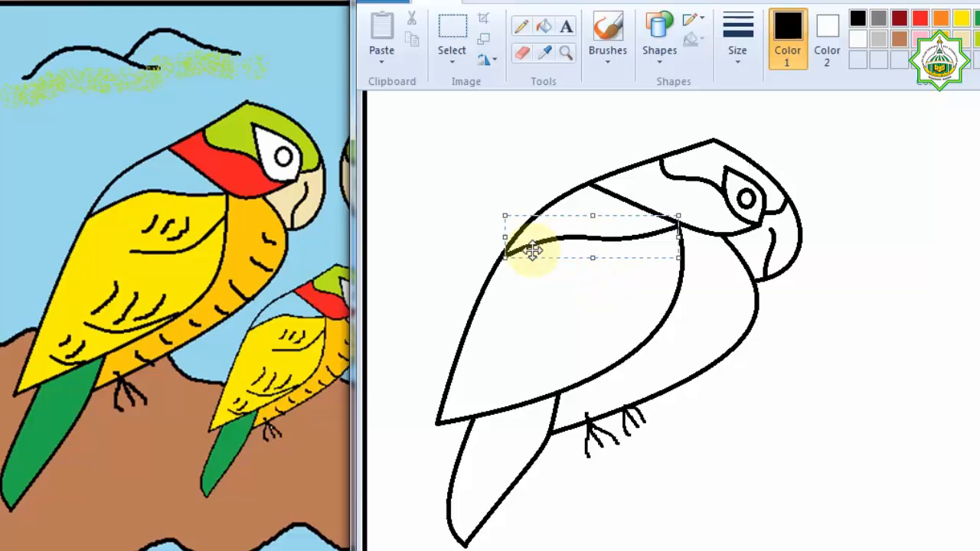
click(593, 297)
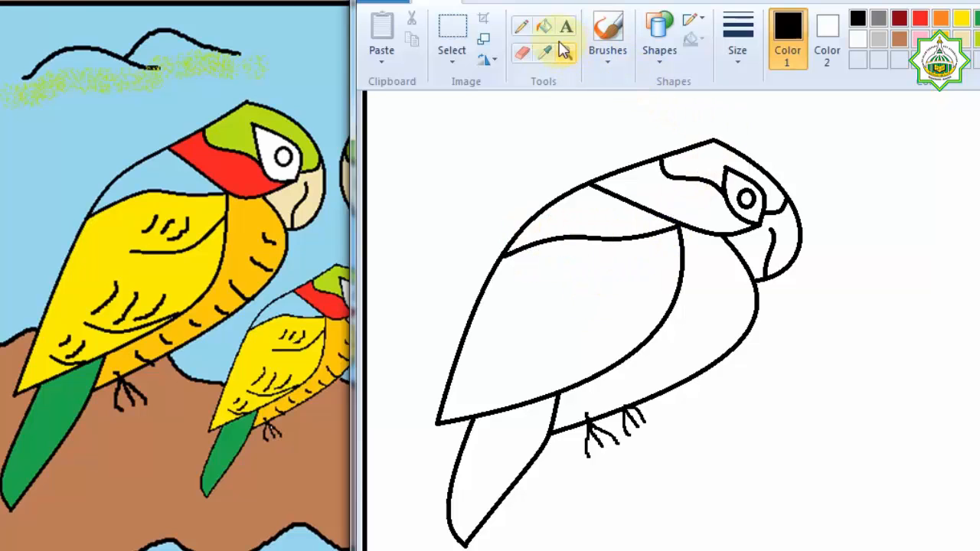
Add short slanted feather strokes along the breast and belly with the Pencil.
click(521, 28)
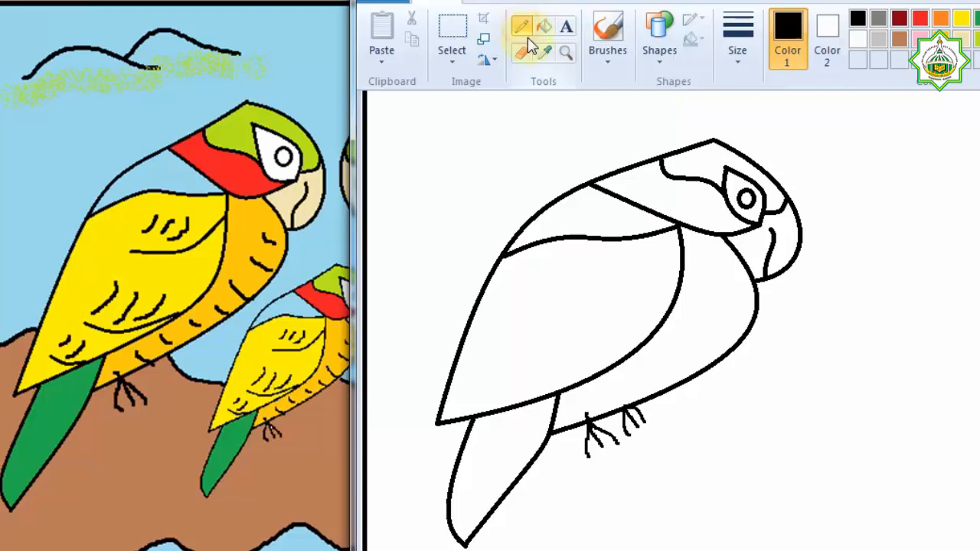
click(735, 54)
click(732, 51)
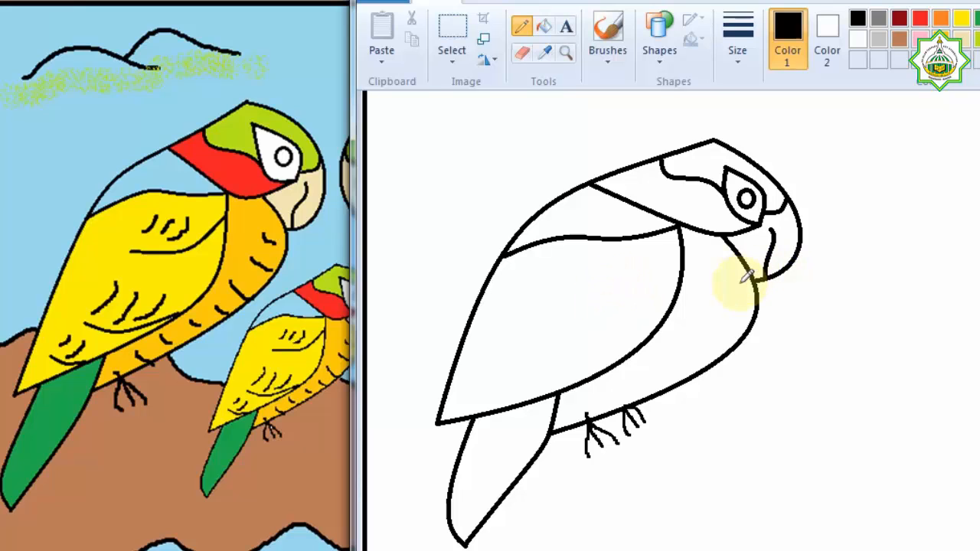
mouse_move(728, 297)
mouse_down()
mouse_move(711, 332)
mouse_move(726, 341)
mouse_move(718, 346)
mouse_move(605, 404)
mouse_up()
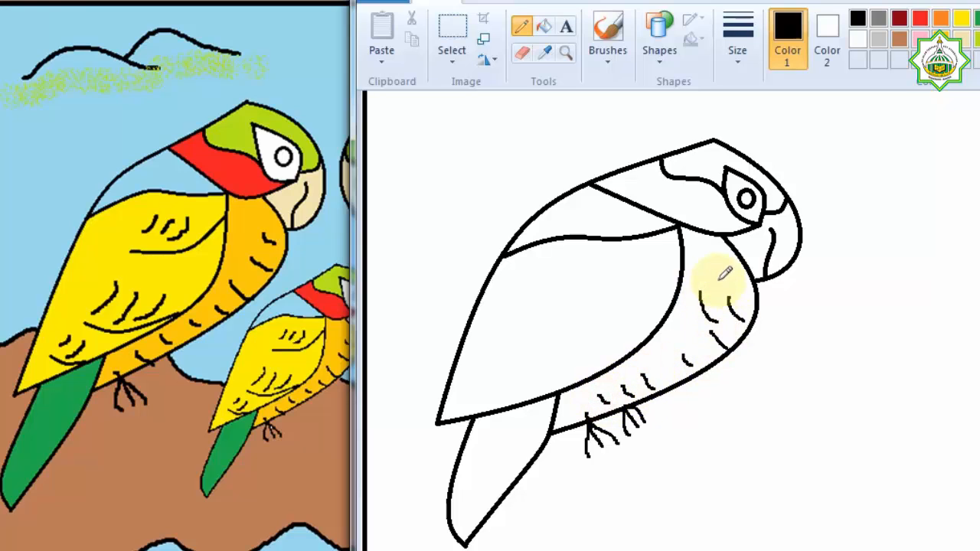
drag(721, 258, 739, 280)
mouse_move(701, 293)
mouse_down()
mouse_move(683, 331)
mouse_move(657, 361)
mouse_up()
drag(596, 396, 598, 398)
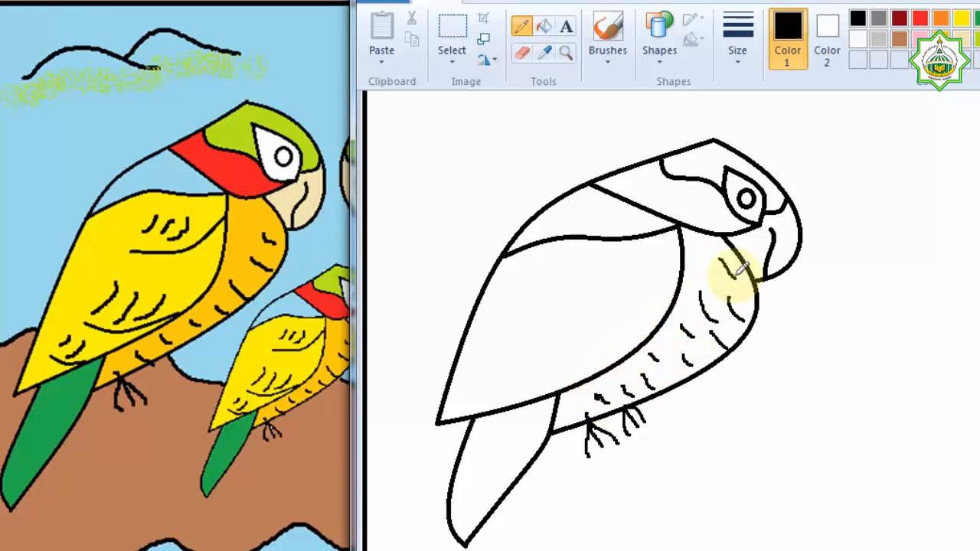
Draw three curved feather lines inside the wing: one below its upper edge, one near the lower middle and a short one near the tip.
click(657, 46)
click(670, 79)
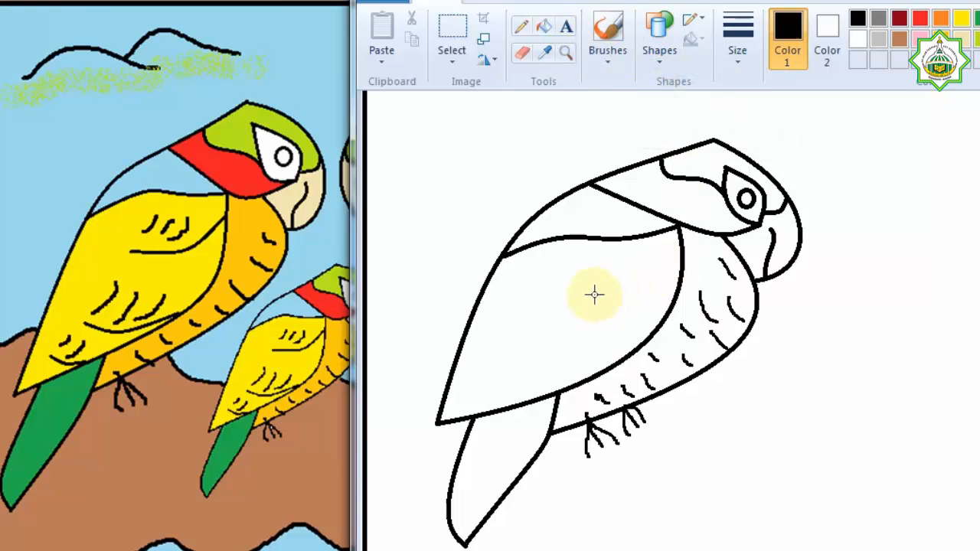
mouse_move(594, 293)
mouse_down()
mouse_move(680, 265)
mouse_move(646, 281)
mouse_move(641, 304)
mouse_move(645, 295)
mouse_up()
click(453, 29)
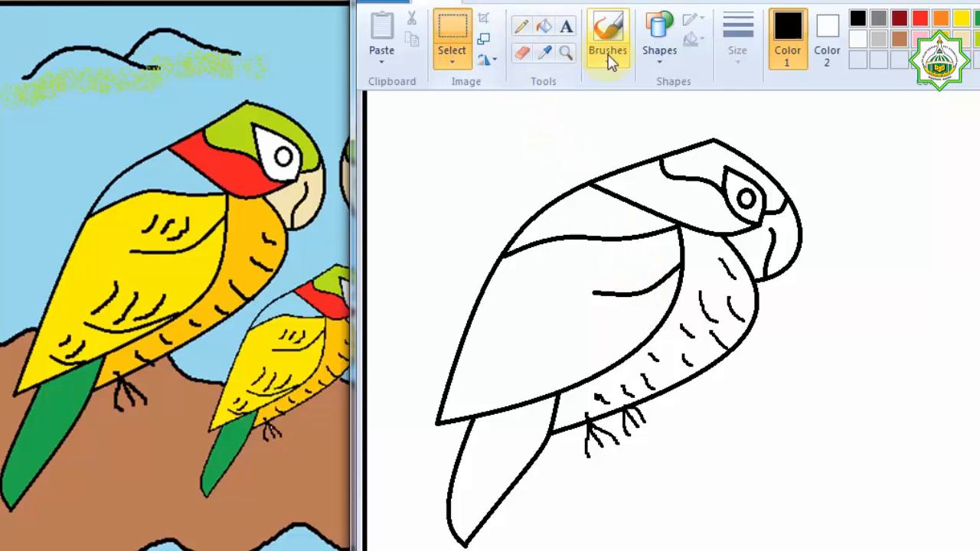
click(657, 55)
click(667, 81)
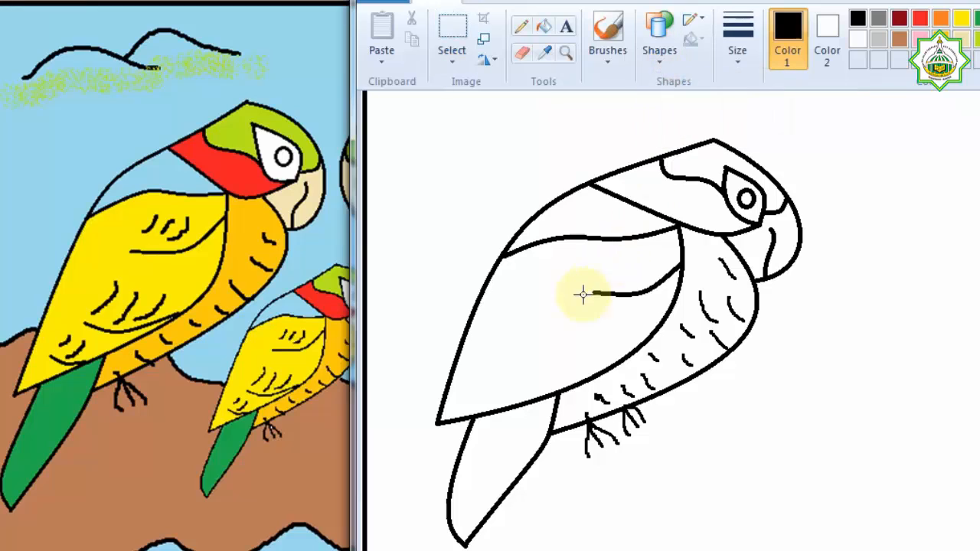
mouse_move(543, 351)
mouse_down()
mouse_move(612, 367)
mouse_move(551, 367)
mouse_up()
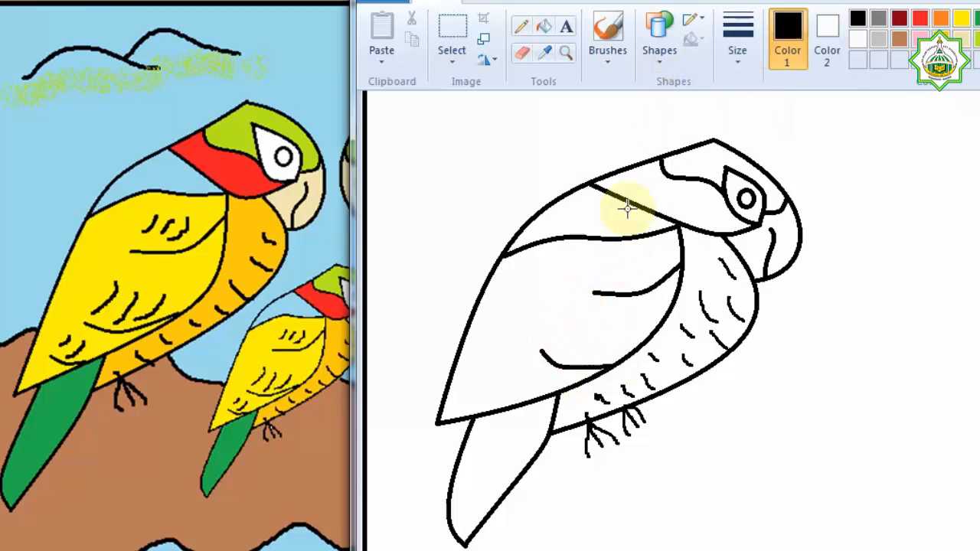
click(463, 32)
click(657, 67)
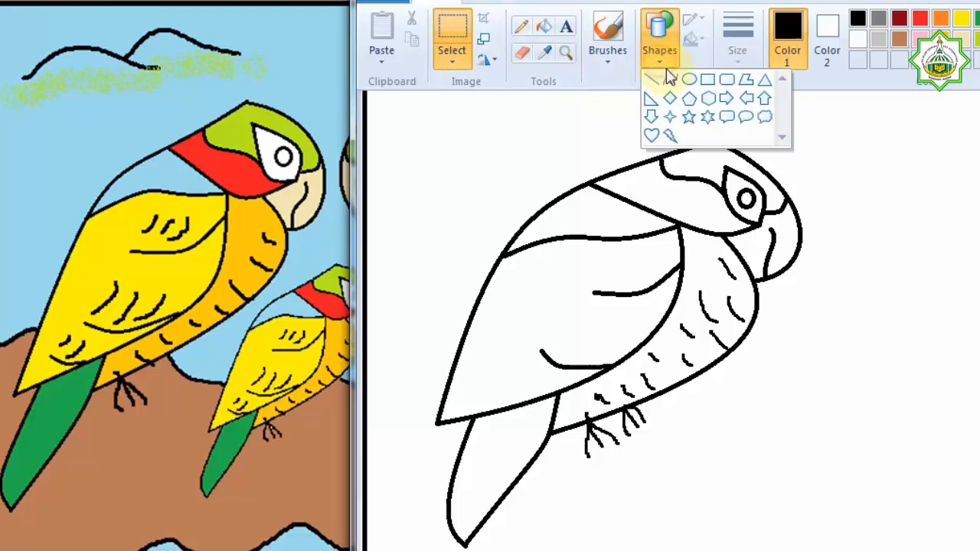
click(671, 96)
mouse_move(486, 387)
mouse_down()
mouse_move(517, 395)
mouse_move(485, 398)
mouse_up()
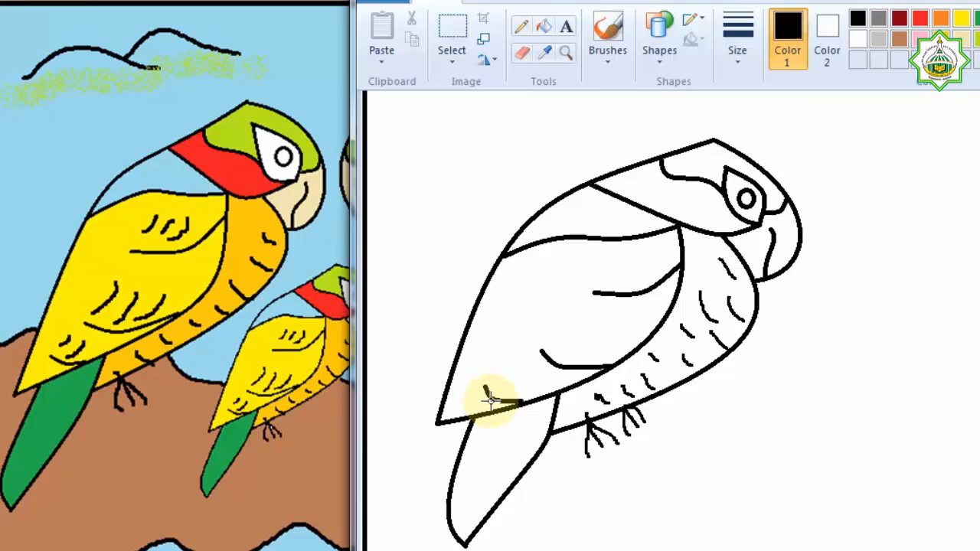
click(453, 33)
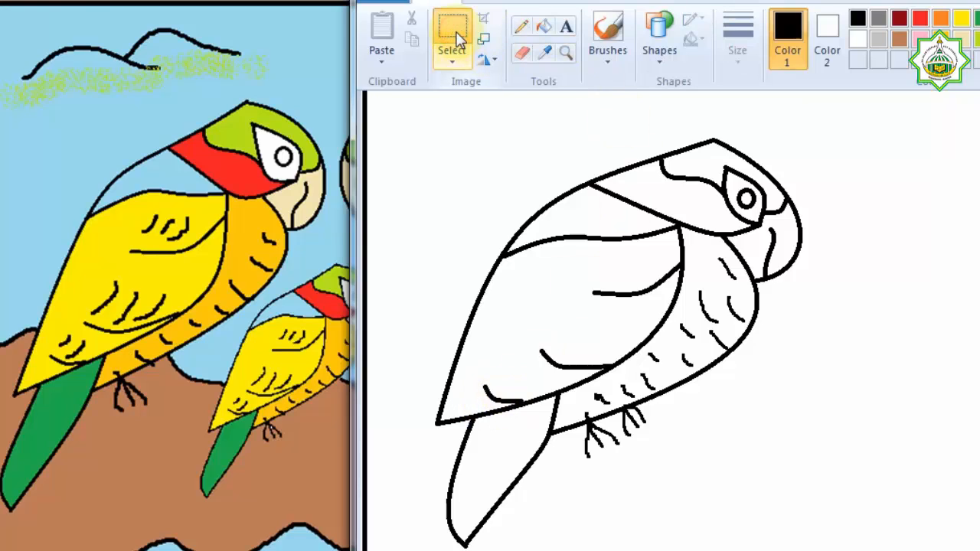
Add short slanted feather strokes above the three wing curves and along the wing's outer edge with the Pencil.
click(519, 28)
mouse_move(586, 260)
mouse_down()
mouse_move(571, 281)
mouse_move(610, 282)
mouse_up()
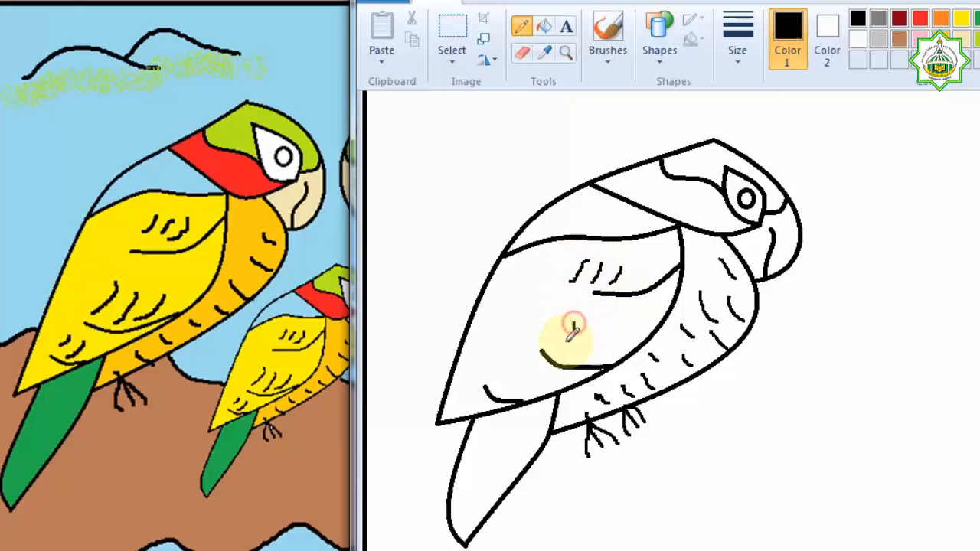
mouse_move(573, 325)
mouse_down()
mouse_move(564, 346)
mouse_move(603, 357)
mouse_up()
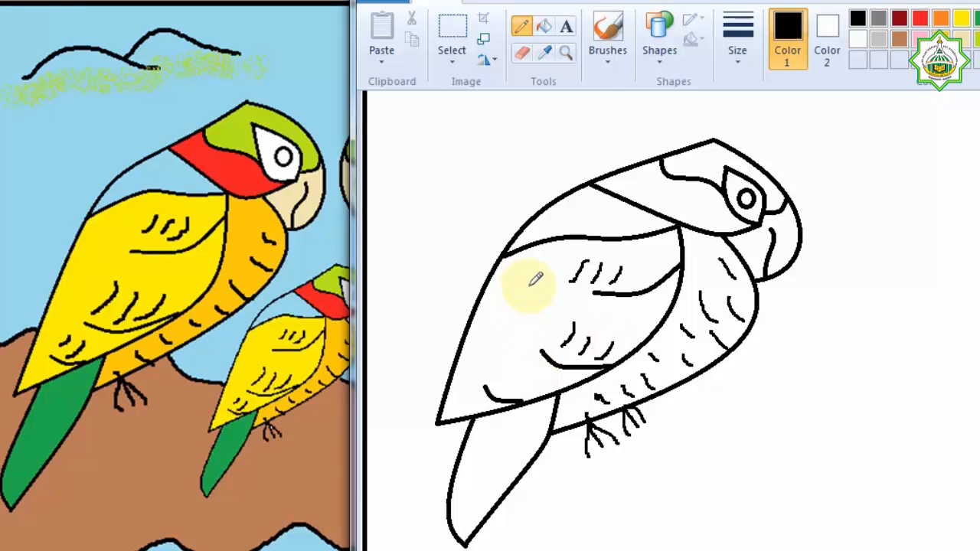
mouse_move(521, 354)
mouse_down()
mouse_move(508, 376)
mouse_move(534, 392)
mouse_up()
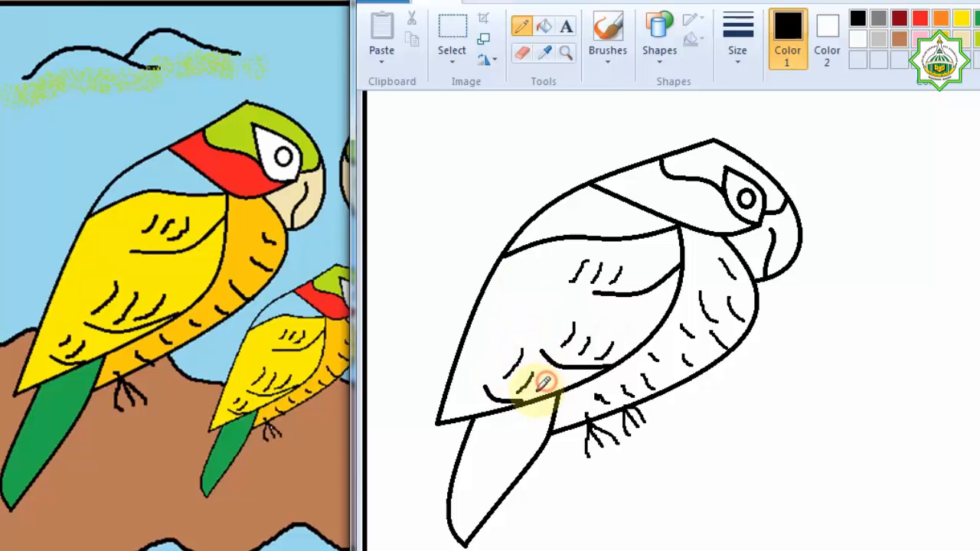
drag(528, 272, 509, 339)
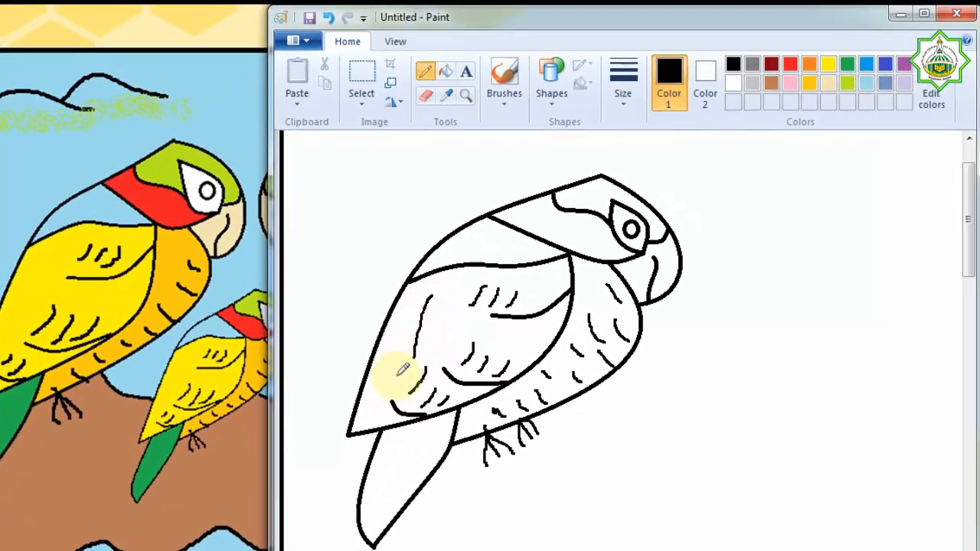
drag(462, 370, 458, 389)
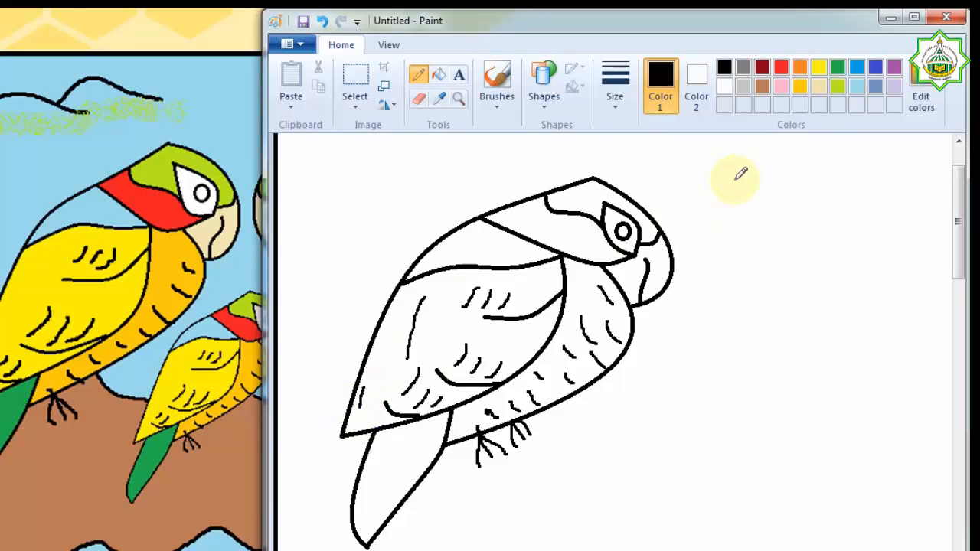
Try black and green fills on the crown of the parrot's head, and settle on red.
click(438, 74)
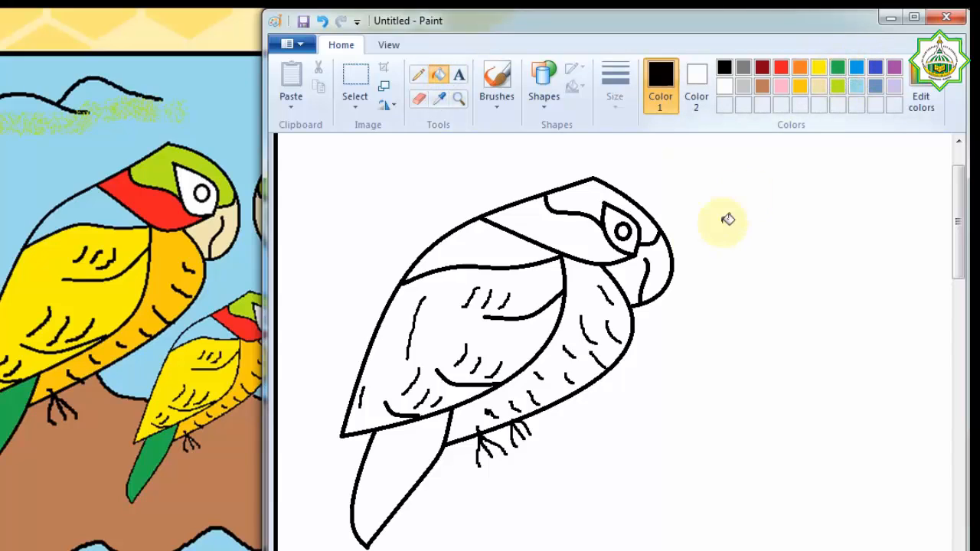
click(590, 199)
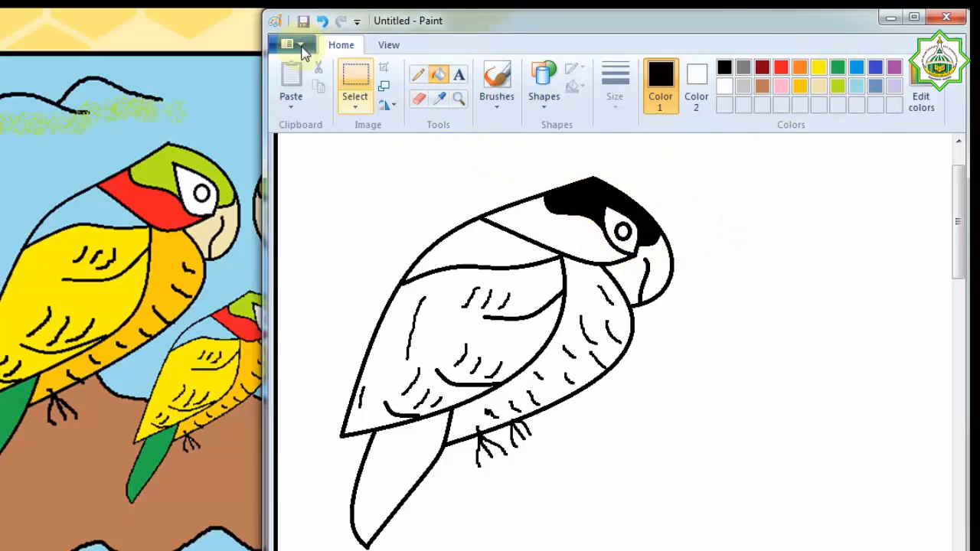
click(322, 21)
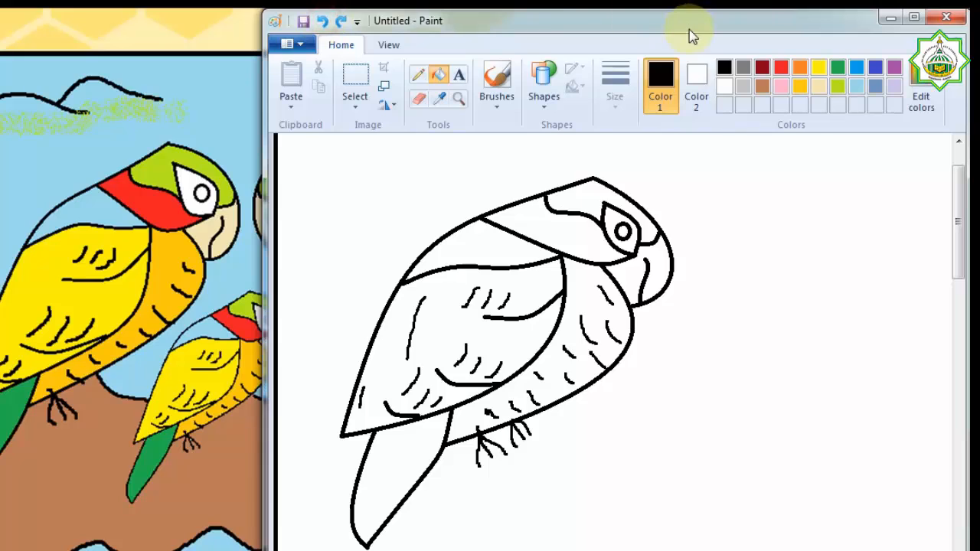
click(840, 67)
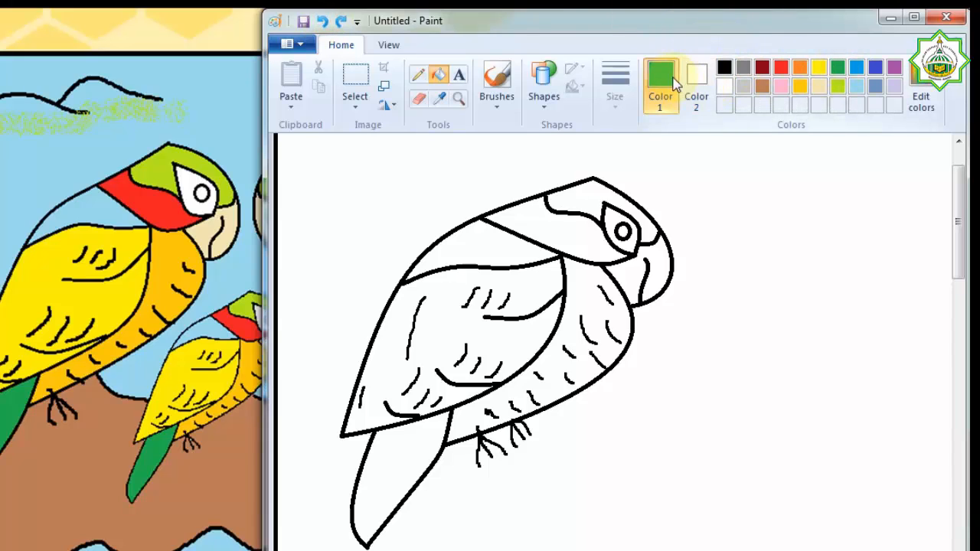
click(609, 197)
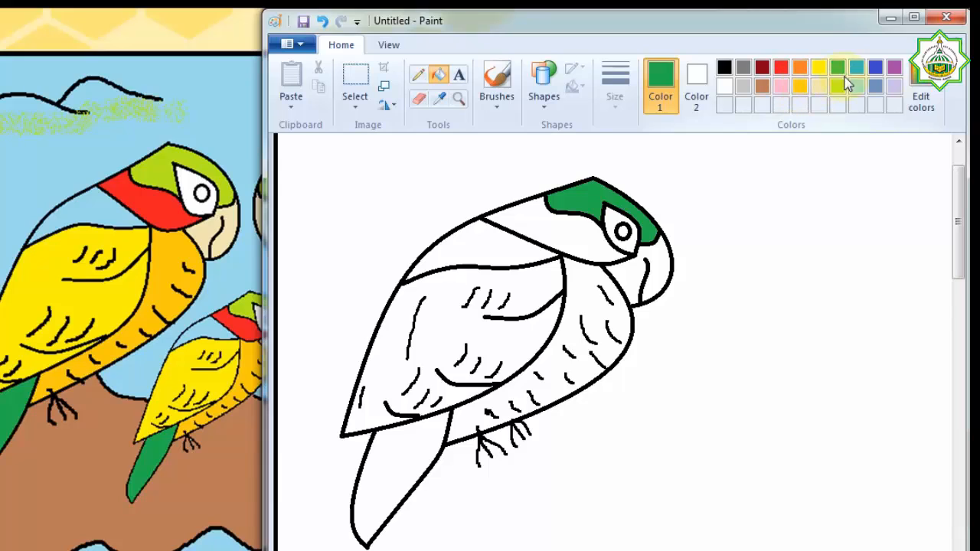
click(782, 67)
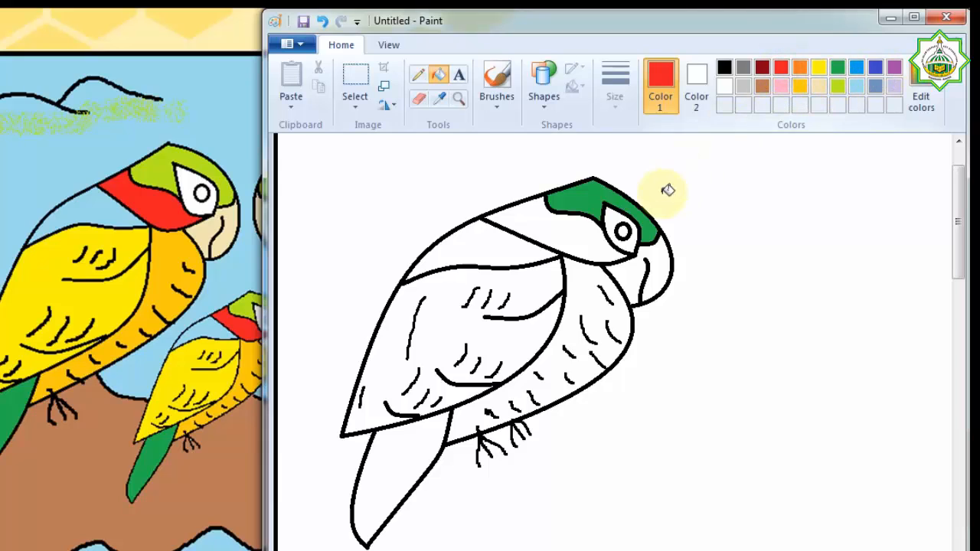
click(593, 193)
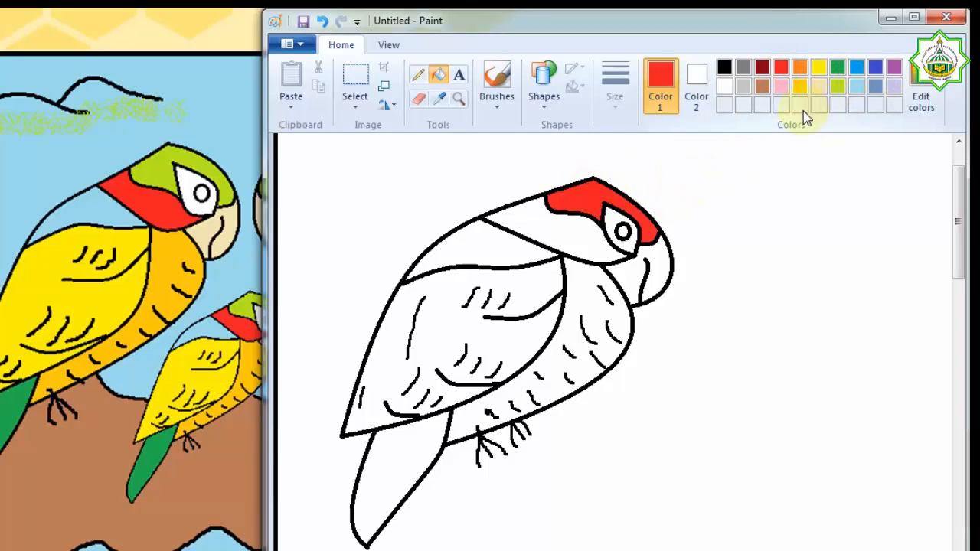
Fill the cheek band below the crown with red and replace it with lime.
click(570, 245)
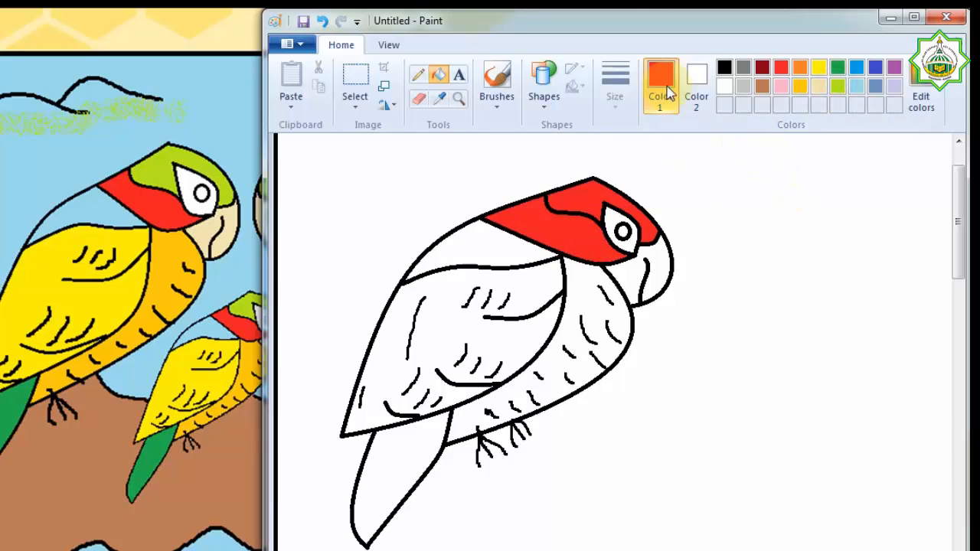
click(838, 86)
click(582, 245)
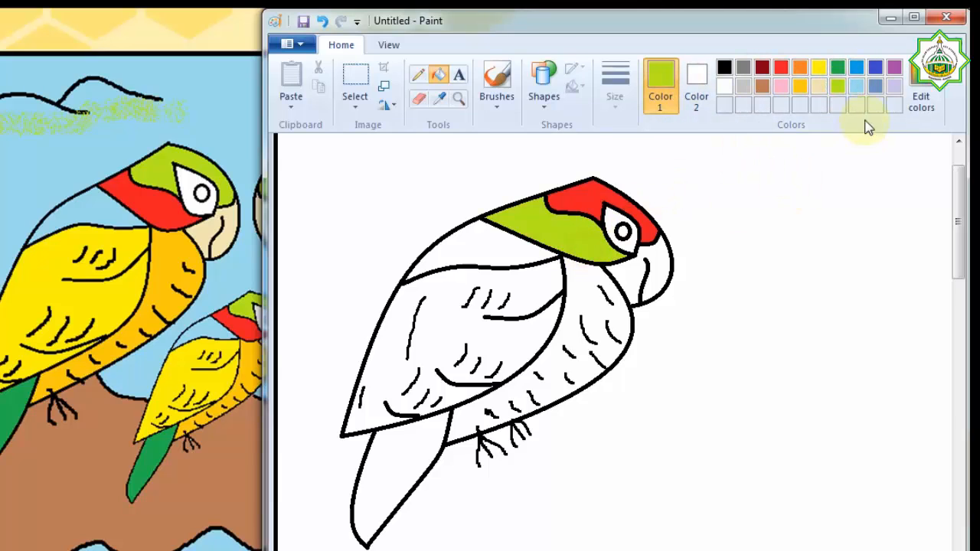
Fill the beak with light yellow and the breast and belly with gold.
click(819, 86)
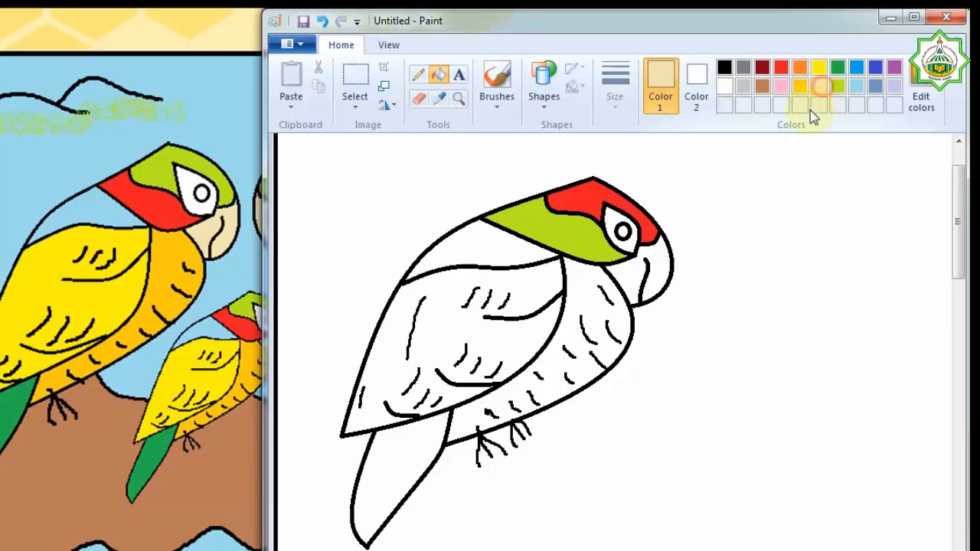
click(673, 268)
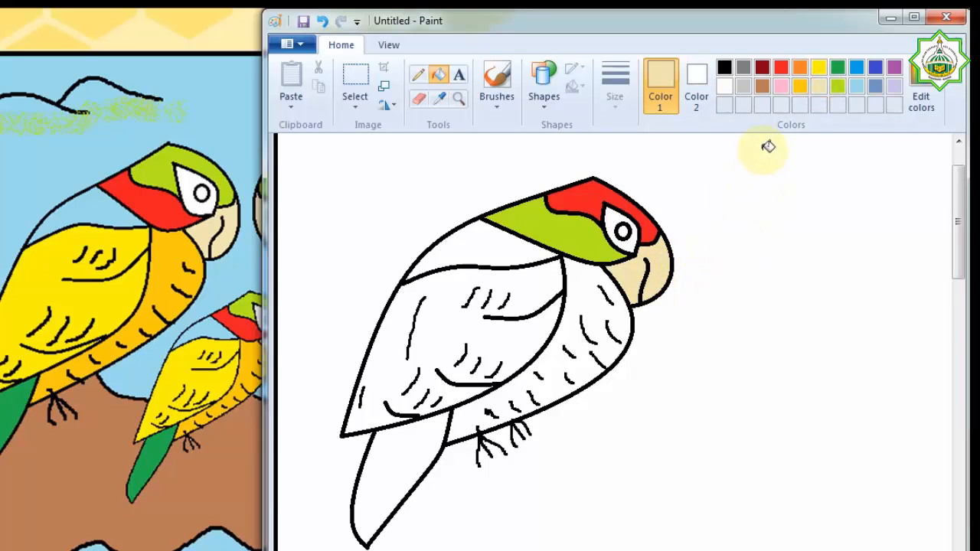
click(802, 88)
click(576, 325)
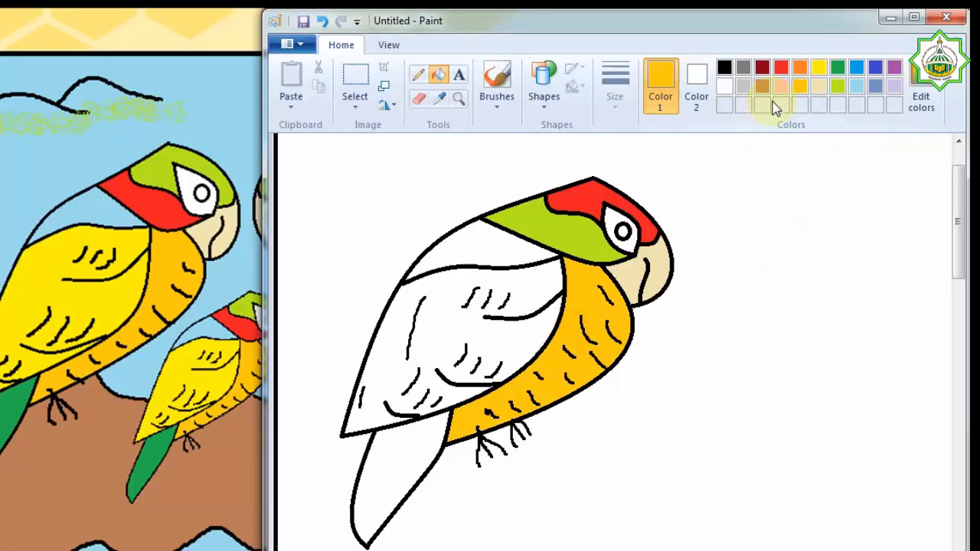
Fill the upper back with yellow and the wing with lavender, trying indigo on the wing first.
click(818, 69)
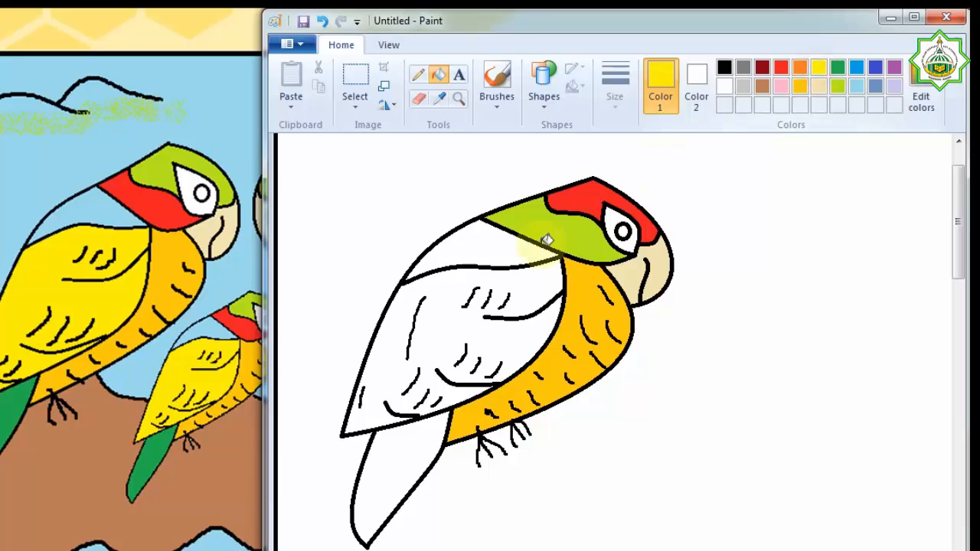
click(495, 245)
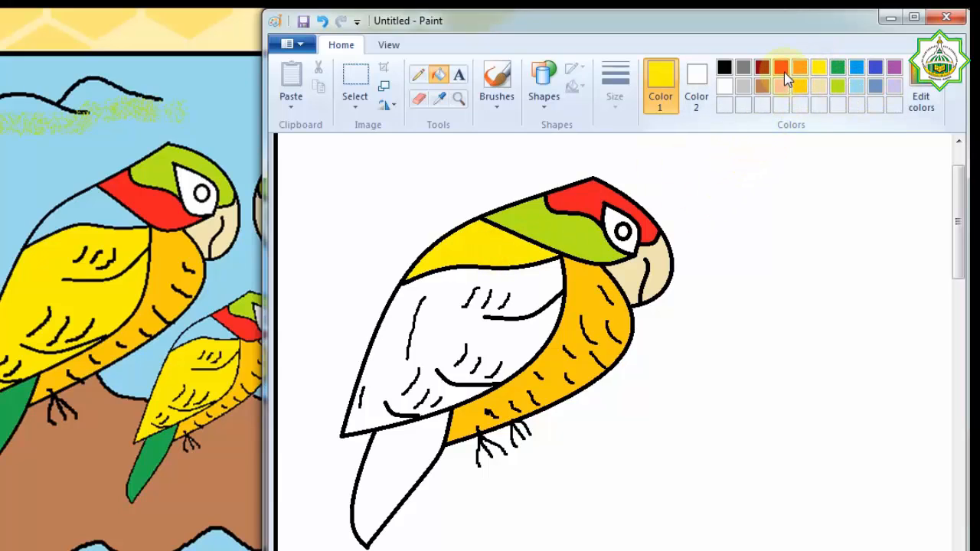
click(875, 67)
click(501, 346)
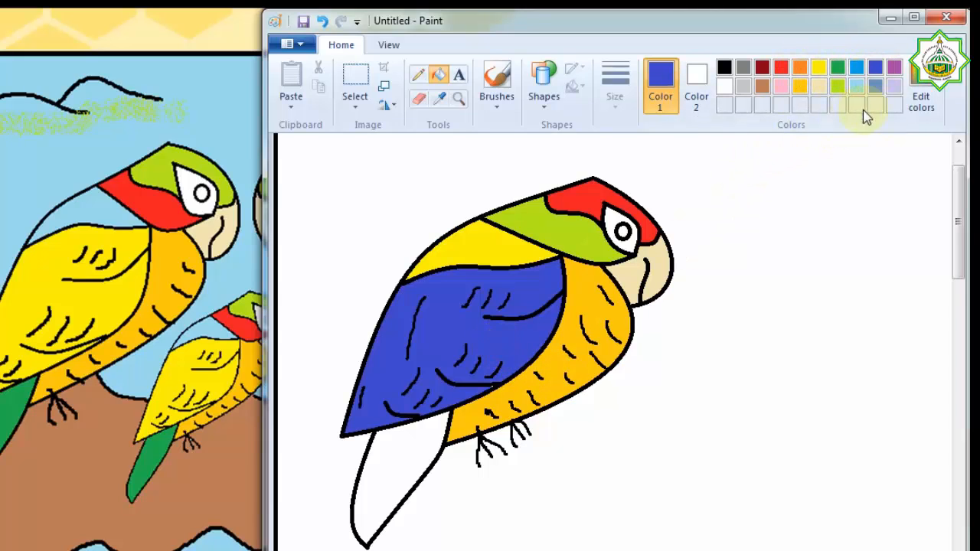
click(895, 86)
click(505, 294)
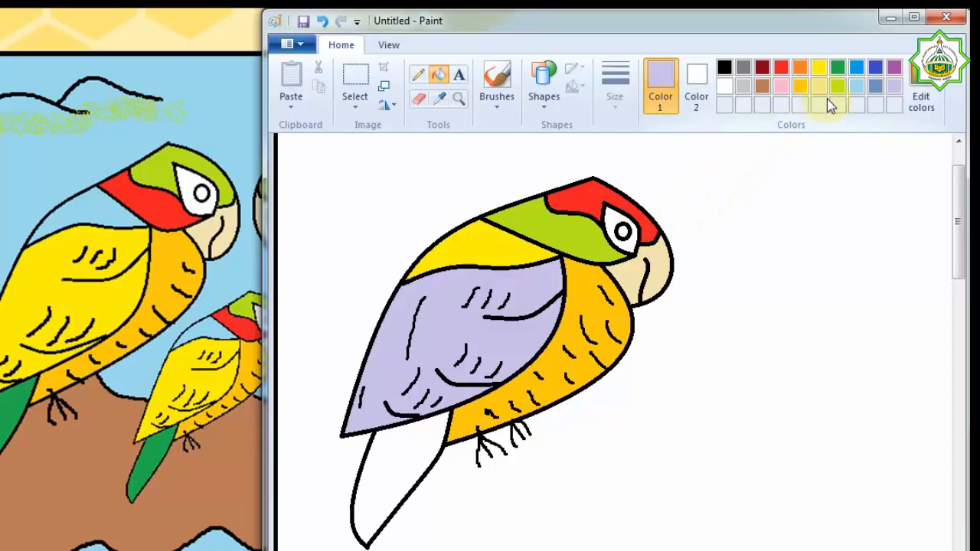
Fill the tail with green and maximize the drawing window to show the whole parrot.
click(837, 68)
click(383, 488)
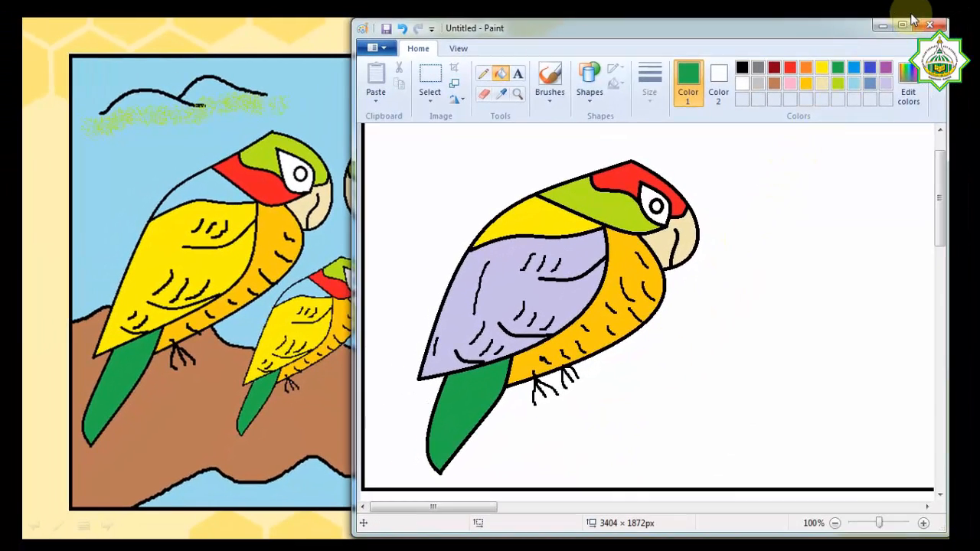
click(903, 25)
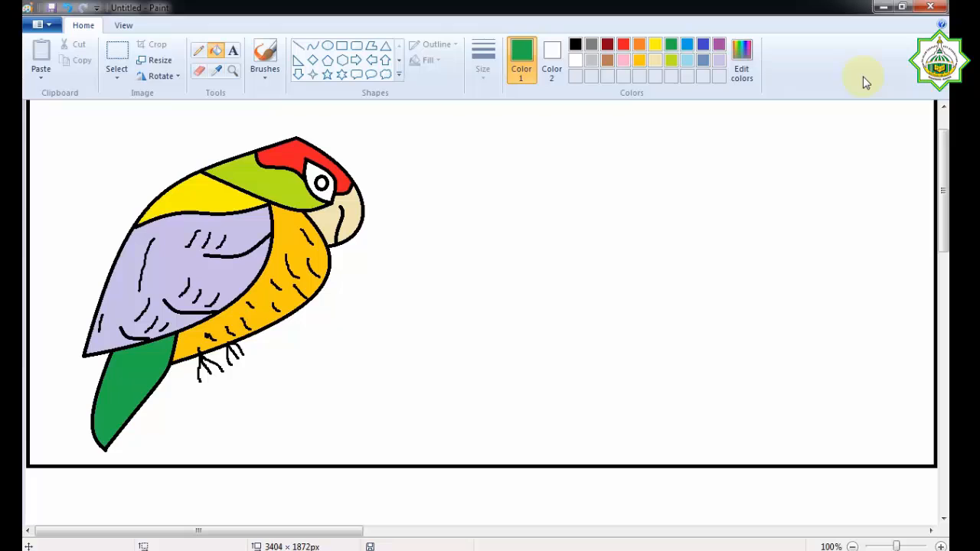
scroll(732, 199, up, 2)
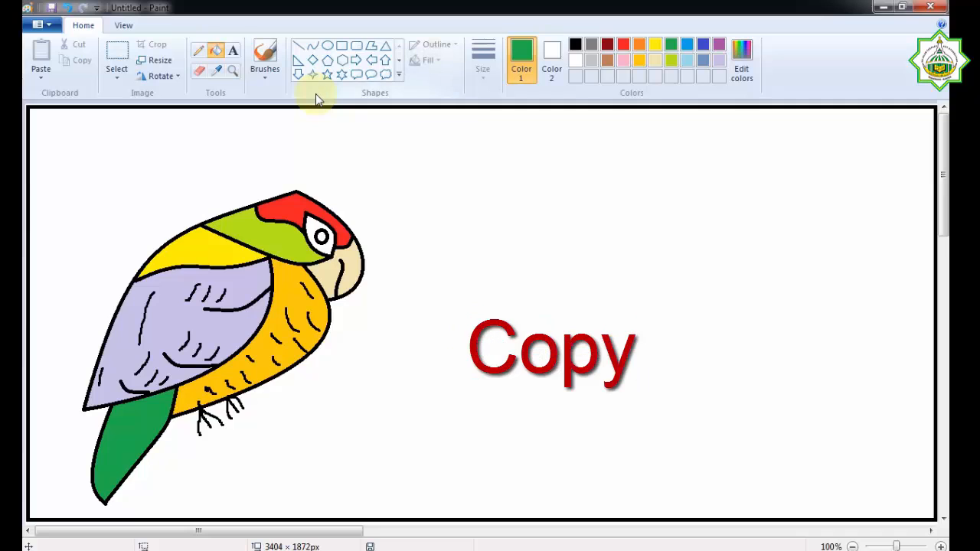
Select the whole parrot with a frame of about 464 × 516 px, copy and paste it, and place the copy partly over the original's right side.
click(119, 71)
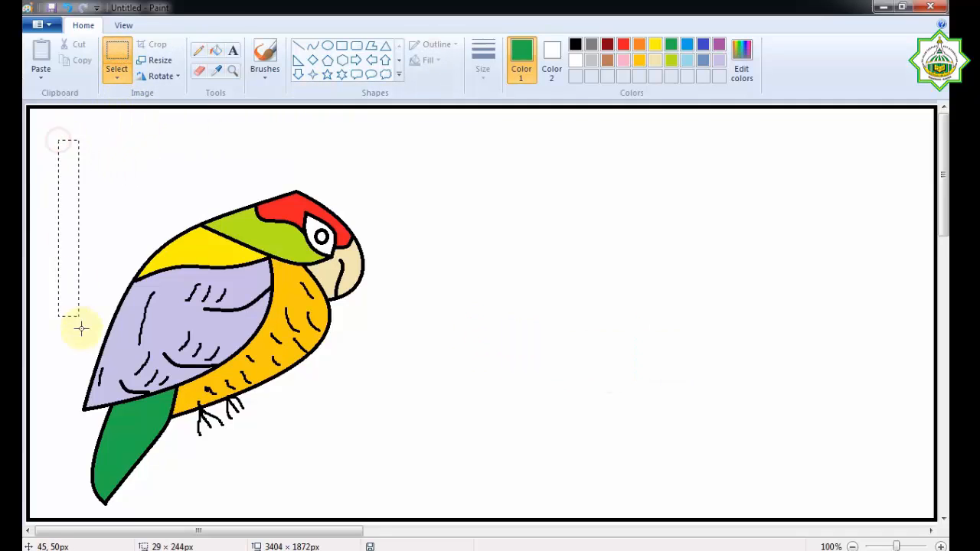
drag(82, 328, 394, 514)
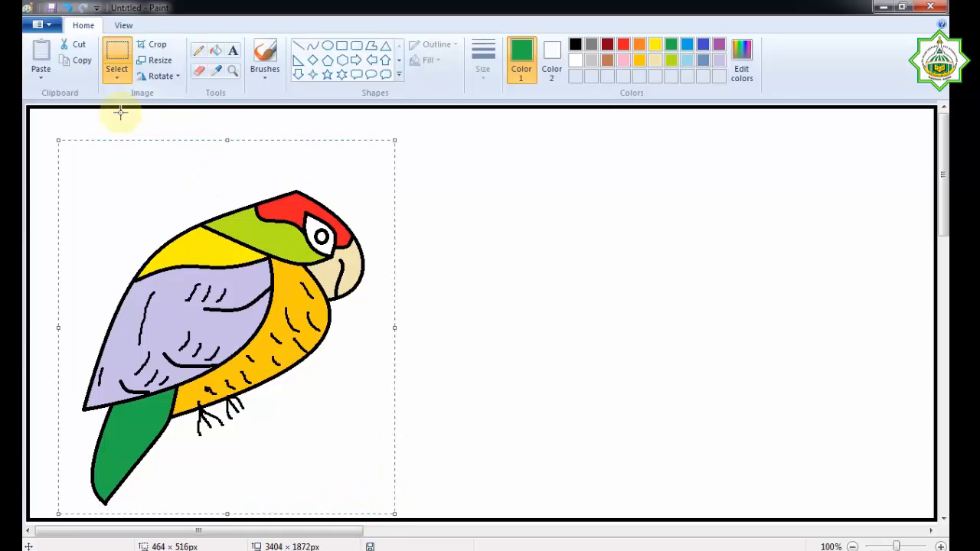
click(74, 60)
click(40, 53)
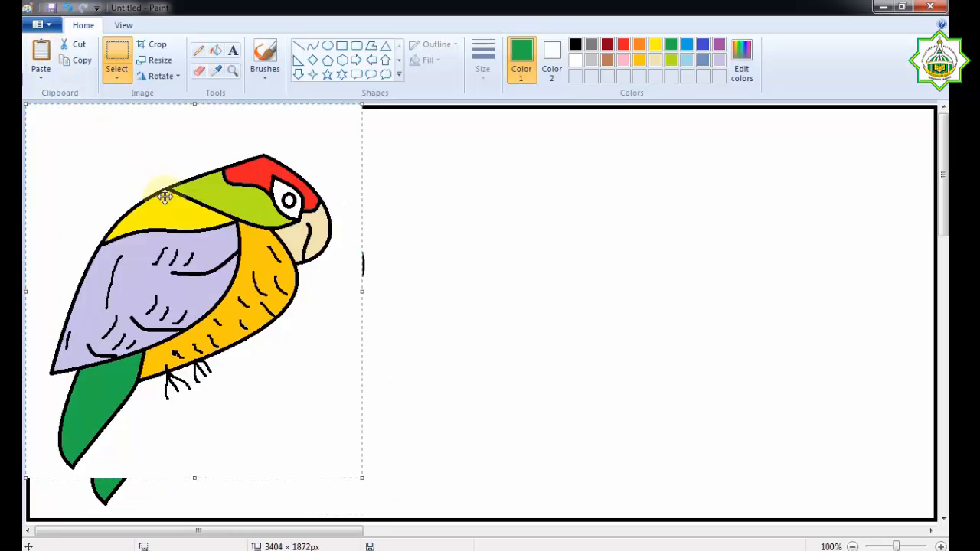
drag(169, 200, 346, 232)
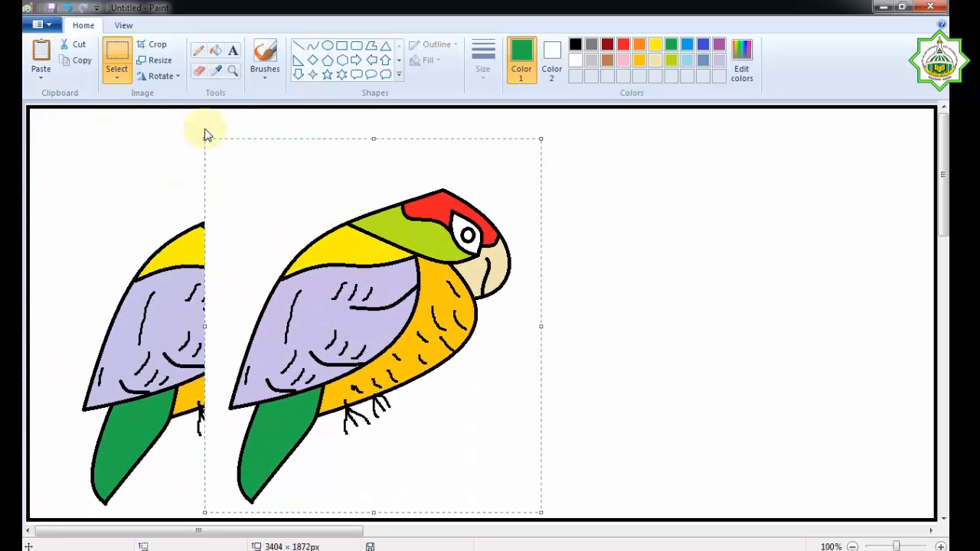
Turn on transparent selection and move the pasted parrot clear of the original, to its right.
click(127, 81)
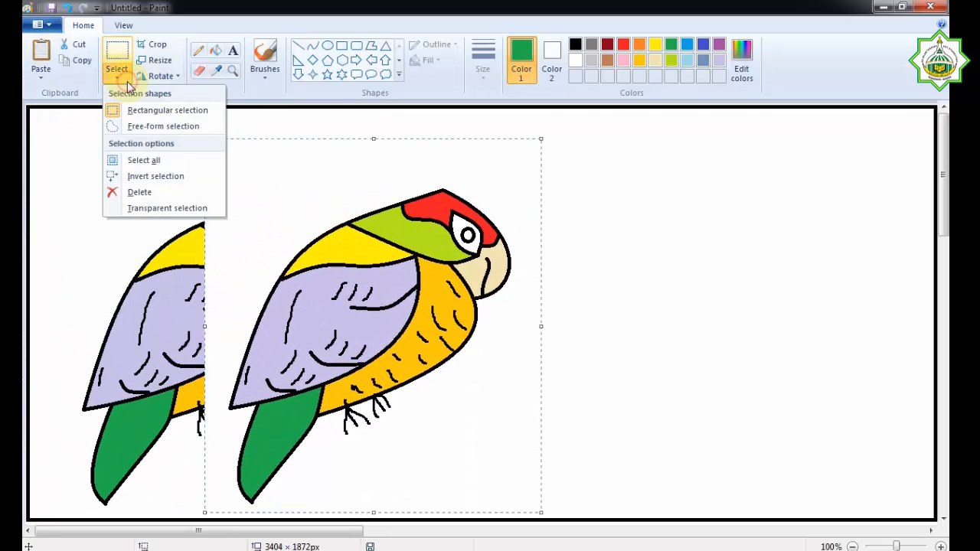
click(163, 206)
drag(327, 273, 754, 238)
drag(744, 192, 551, 239)
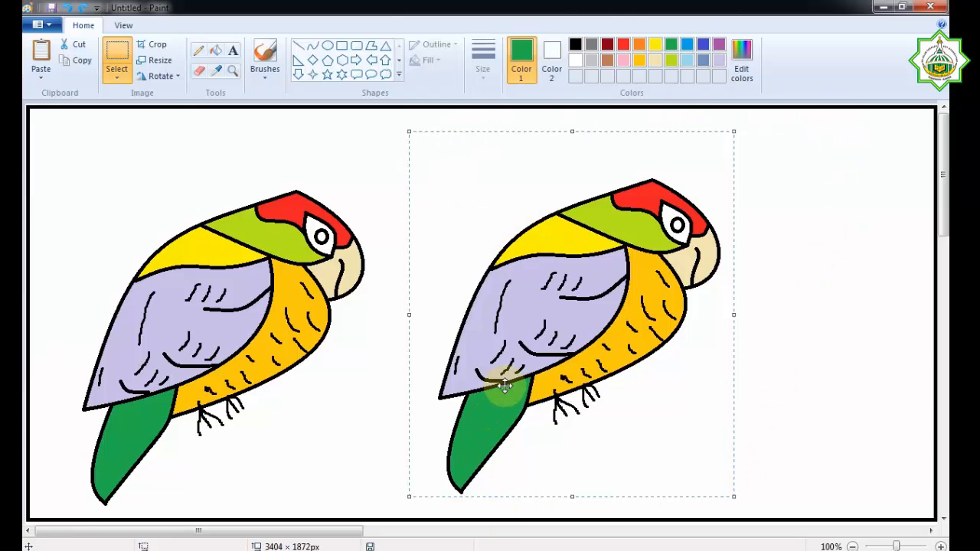
Flip the pasted parrot horizontally and move it so the two parrots face each other almost beak to beak.
click(161, 78)
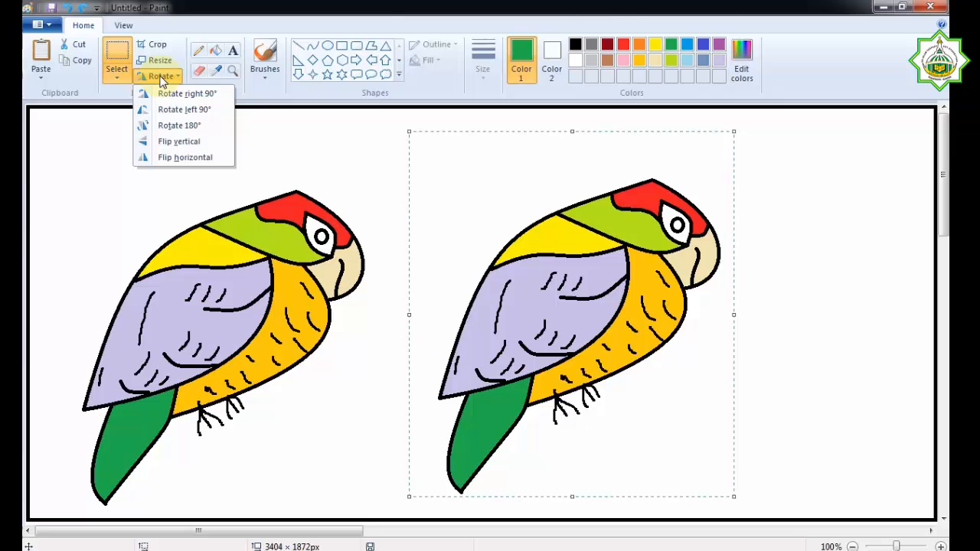
click(188, 160)
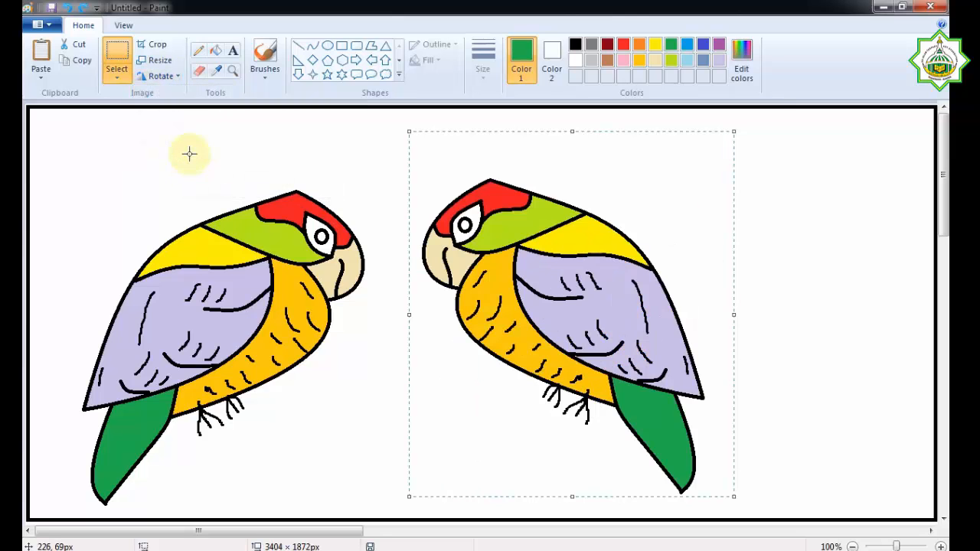
drag(493, 274, 444, 282)
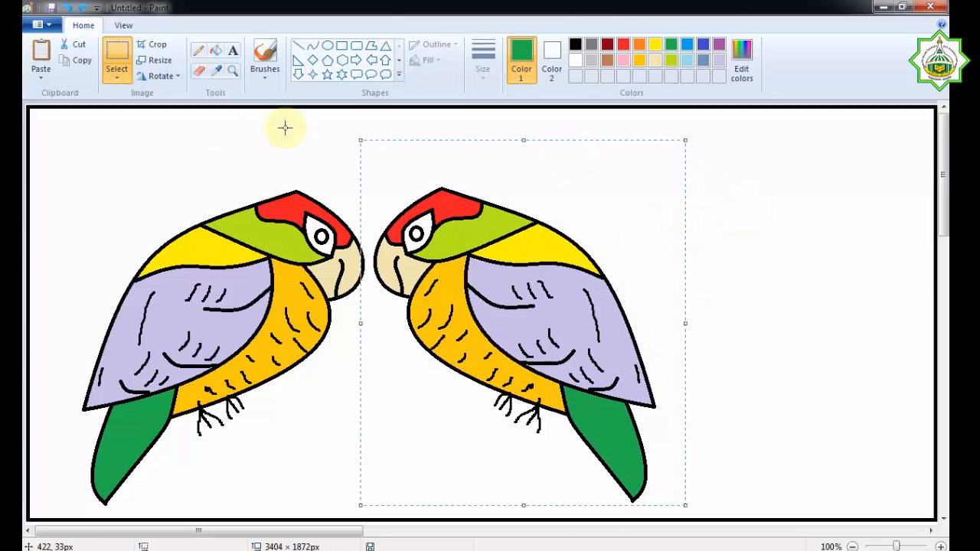
Select the left parrot with a frame of about 442 × 530 px, copy and paste it, and place the copy overlapping the right parrot.
click(116, 51)
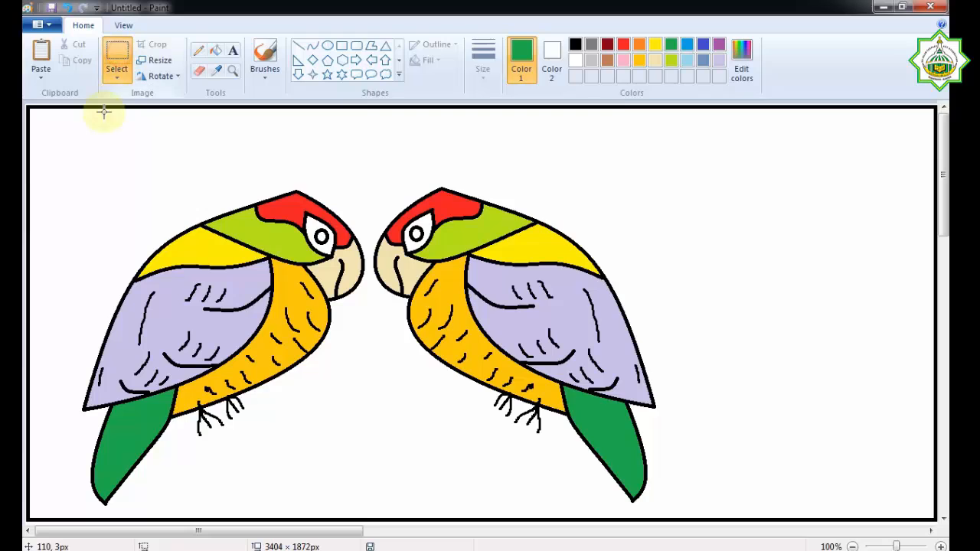
drag(51, 125, 380, 479)
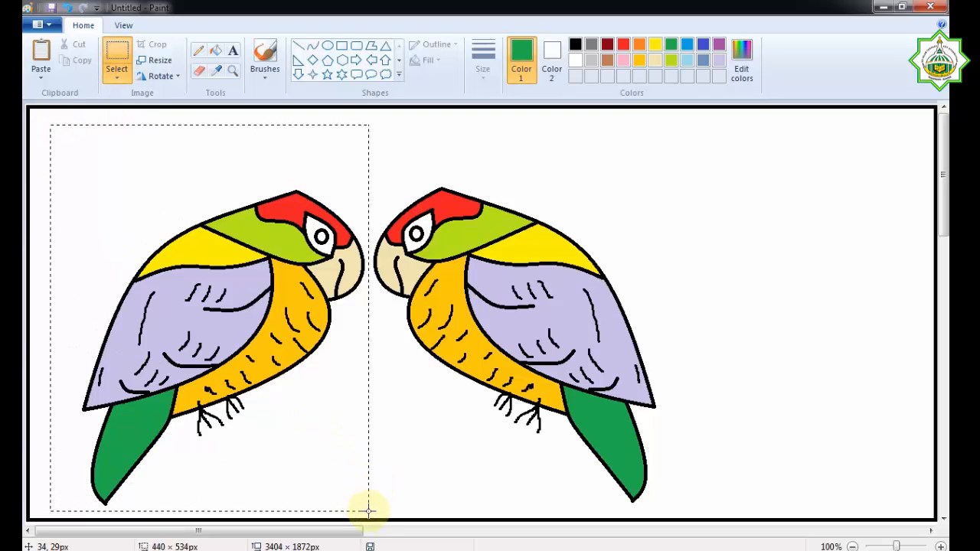
mouse_move(368, 510)
mouse_down()
mouse_move(422, 505)
mouse_move(371, 510)
mouse_up()
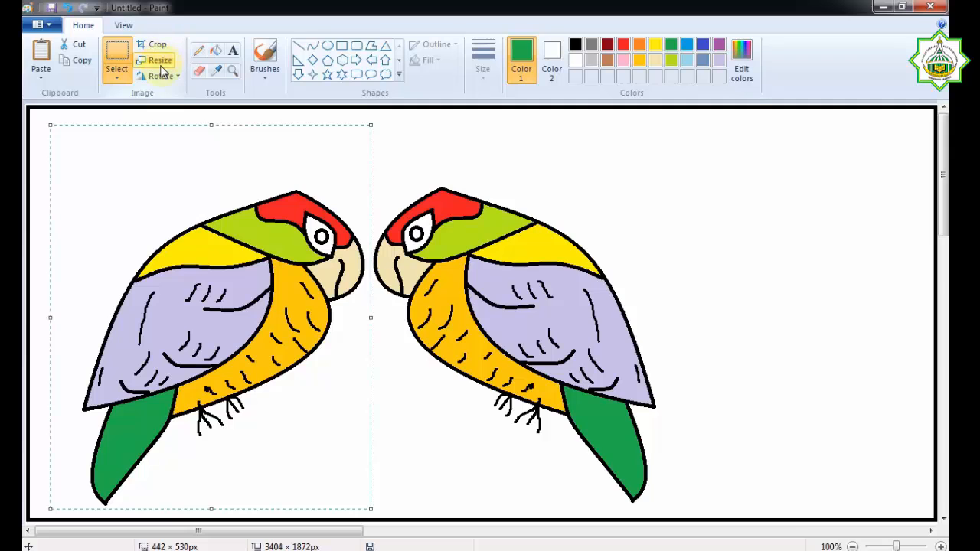
click(83, 61)
click(40, 56)
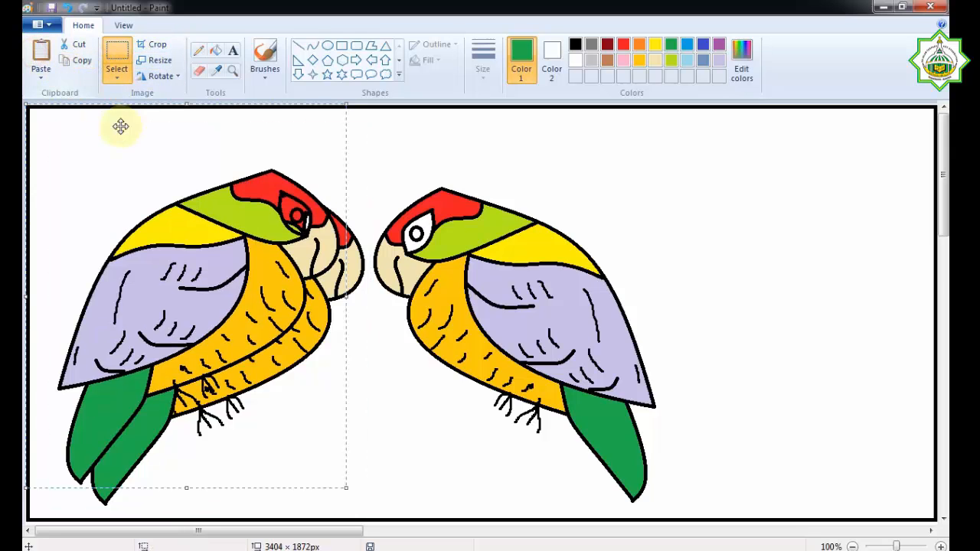
drag(182, 228, 666, 229)
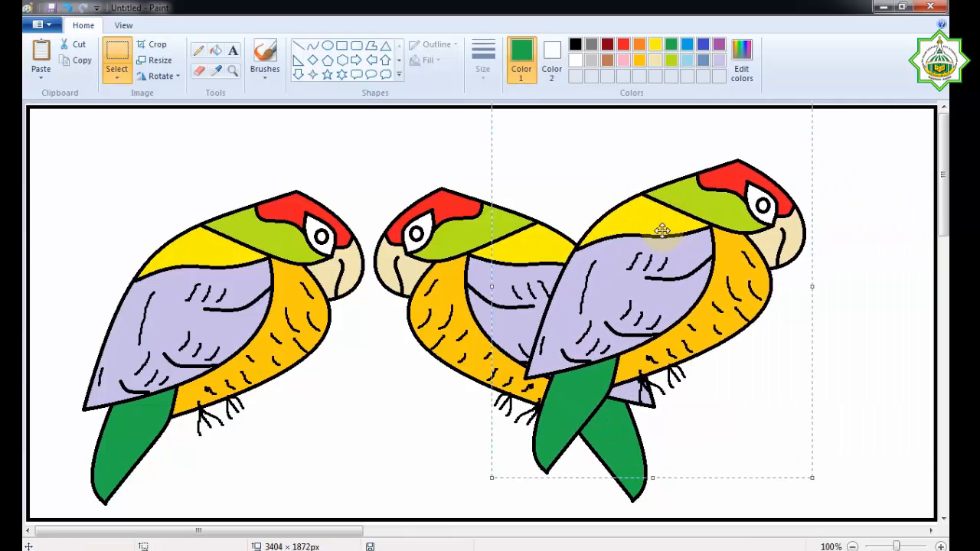
Resize the new copy to 50 percent with aspect ratio maintained and place it just above the left parrot's back.
click(162, 61)
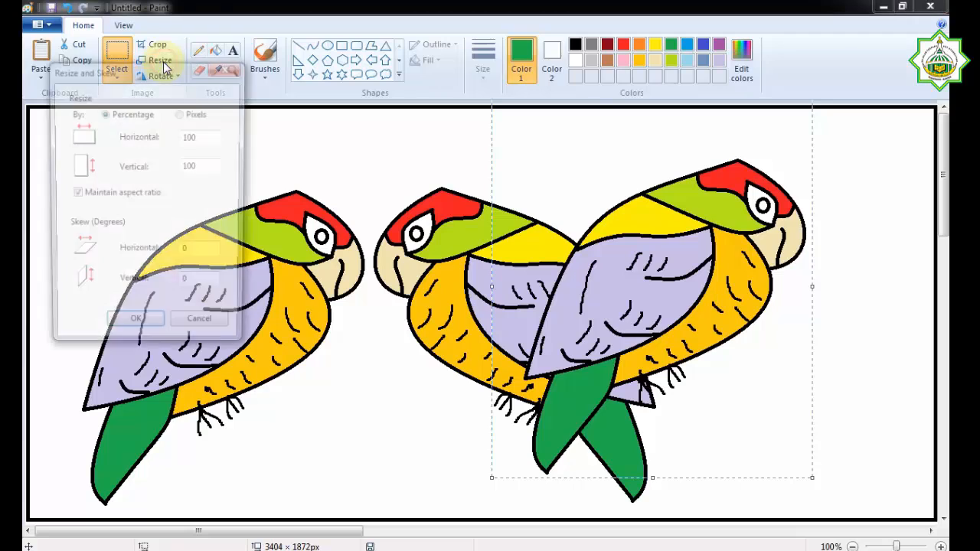
drag(204, 141, 184, 139)
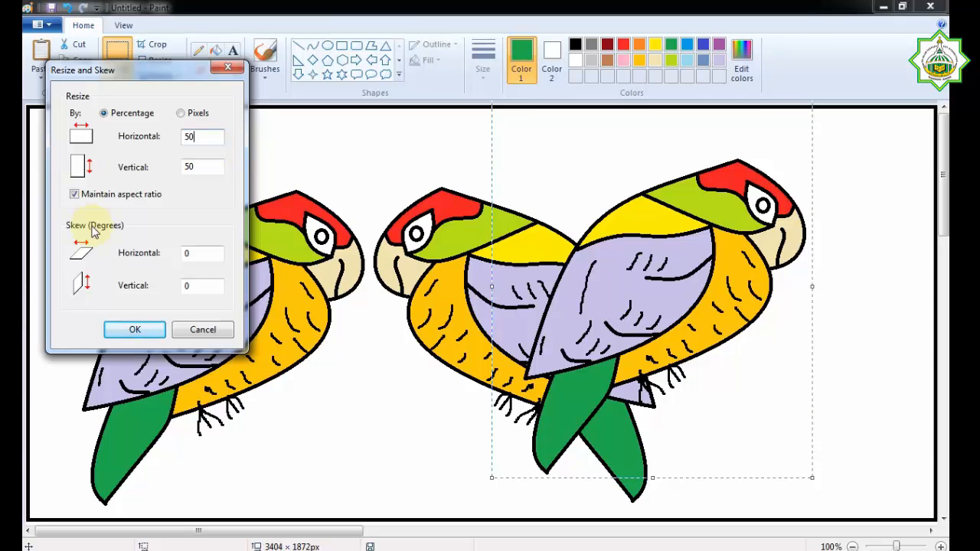
click(131, 331)
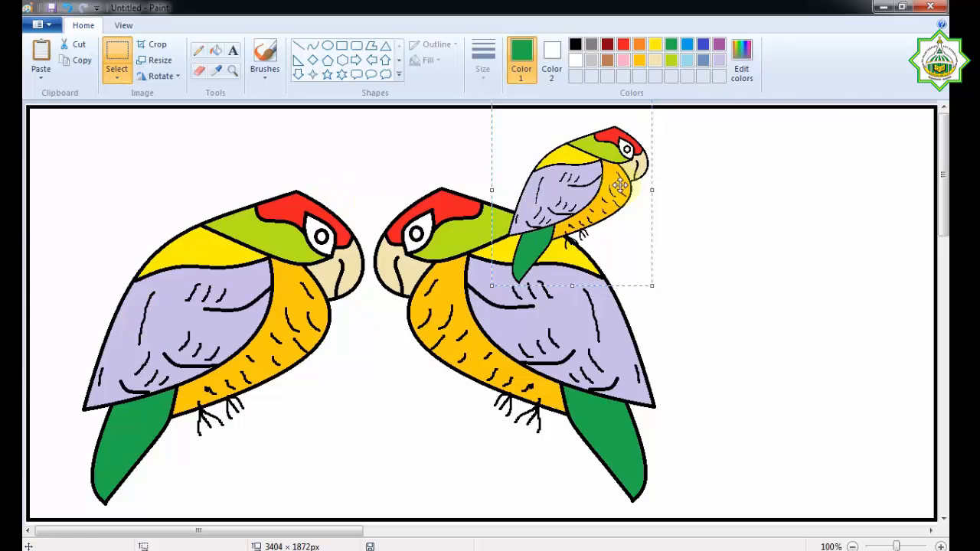
drag(619, 184, 182, 195)
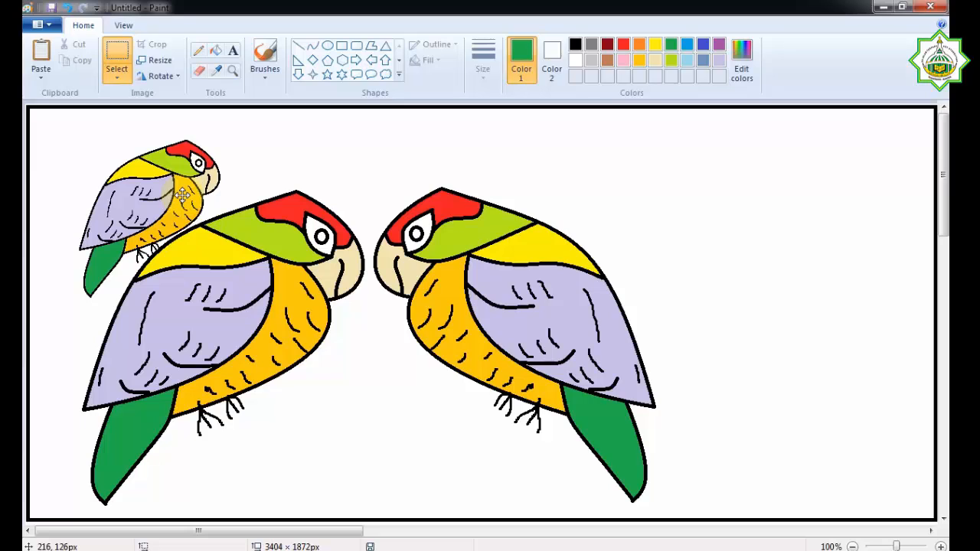
drag(183, 195, 182, 195)
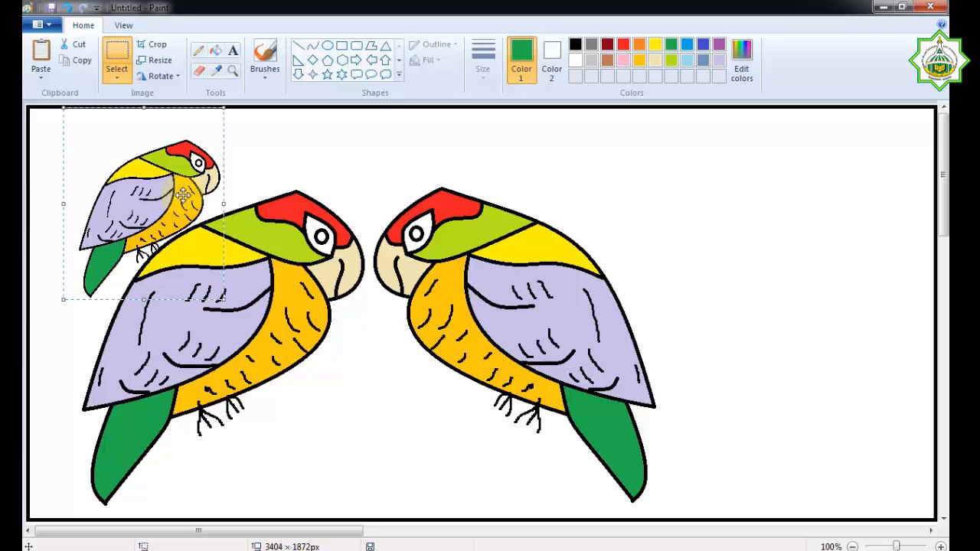
click(306, 156)
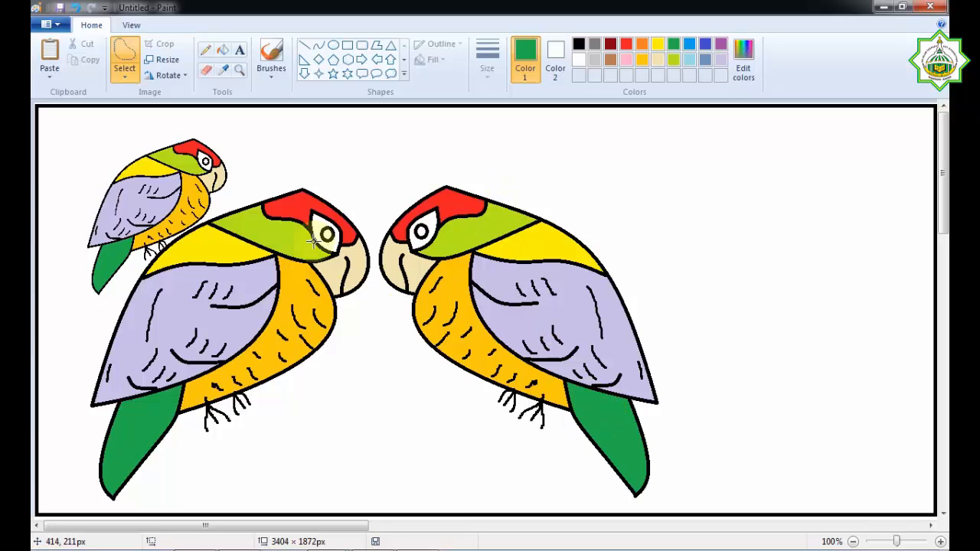
Select the left-facing parrot with a free-form selection, copy and paste it, and place the copy to the right of the facing pair.
click(128, 79)
click(150, 125)
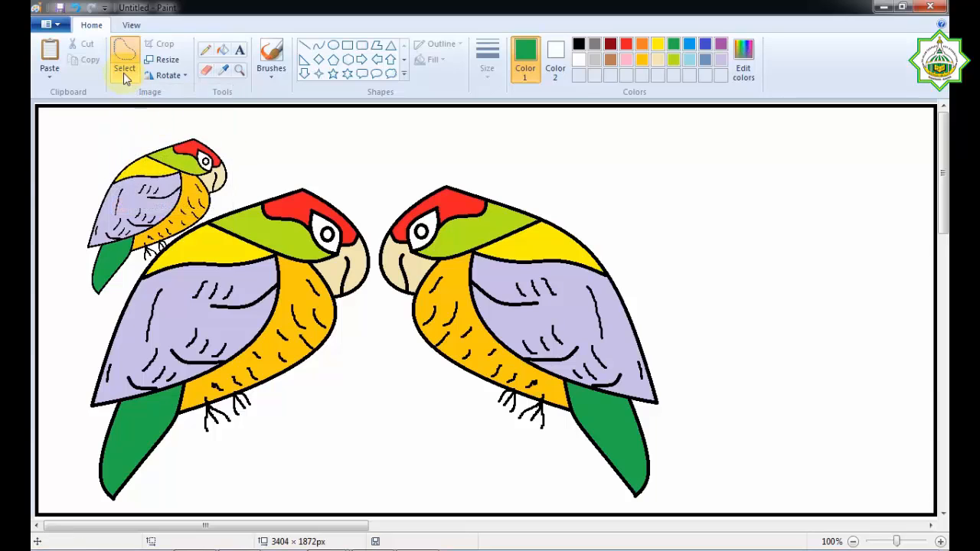
mouse_move(373, 185)
mouse_down()
mouse_move(495, 167)
mouse_move(602, 228)
mouse_move(644, 264)
mouse_move(679, 382)
mouse_up()
mouse_move(686, 480)
mouse_down()
mouse_move(624, 505)
mouse_move(551, 474)
mouse_move(450, 409)
mouse_move(376, 316)
mouse_move(373, 201)
mouse_move(391, 187)
mouse_up()
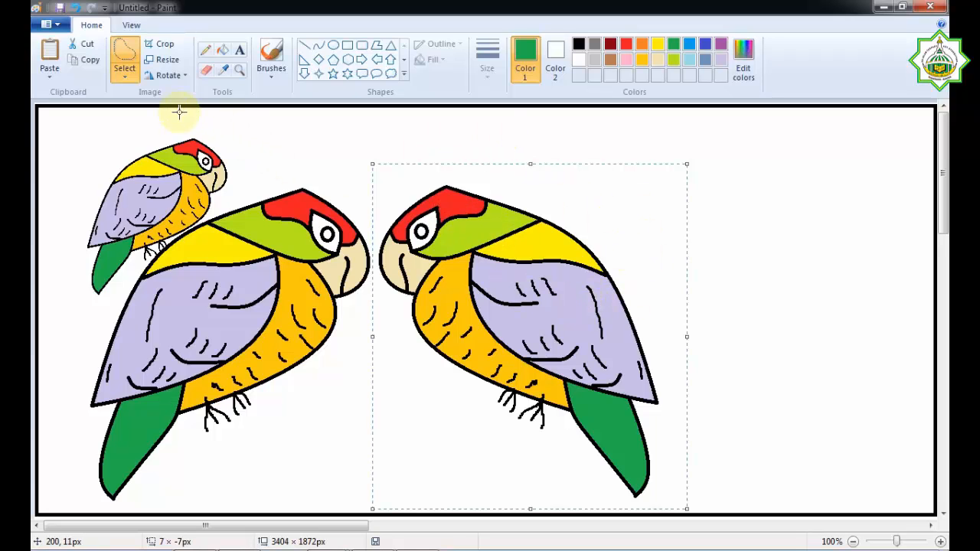
click(86, 61)
click(49, 55)
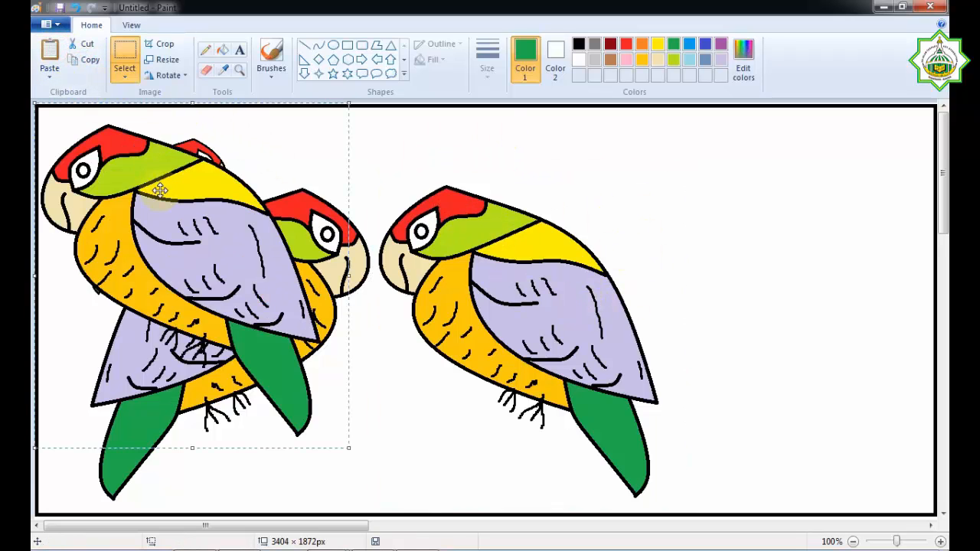
drag(160, 189, 714, 198)
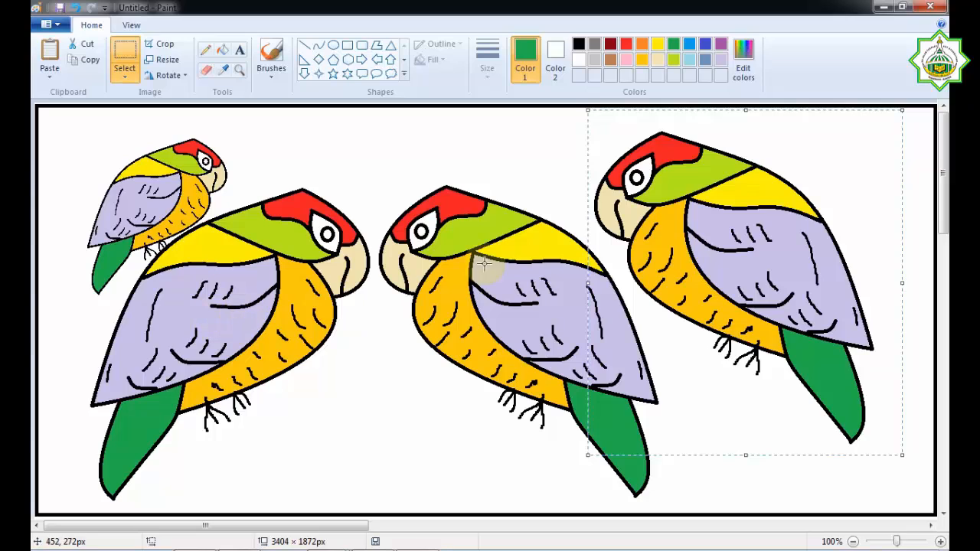
Flip the third large parrot horizontally and shift it slightly down and to the left.
click(181, 75)
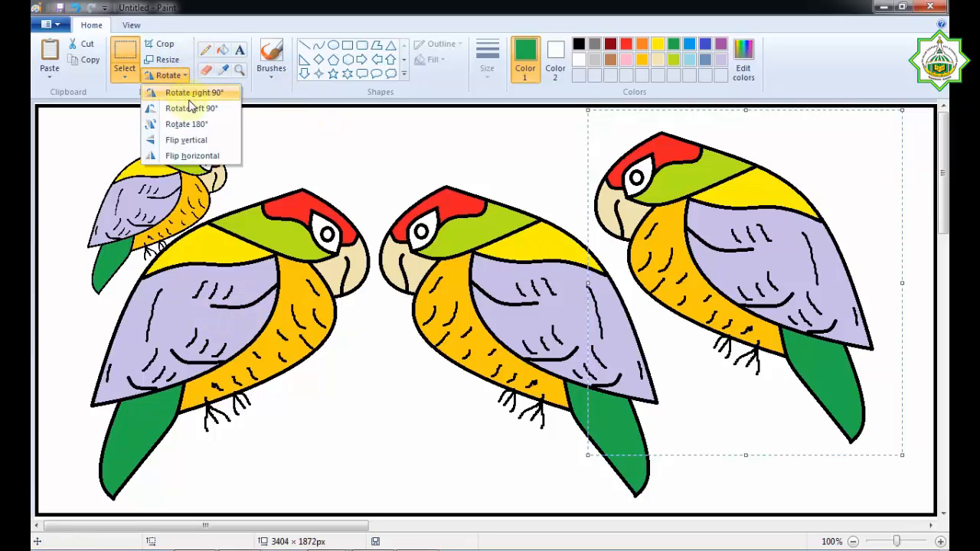
click(202, 157)
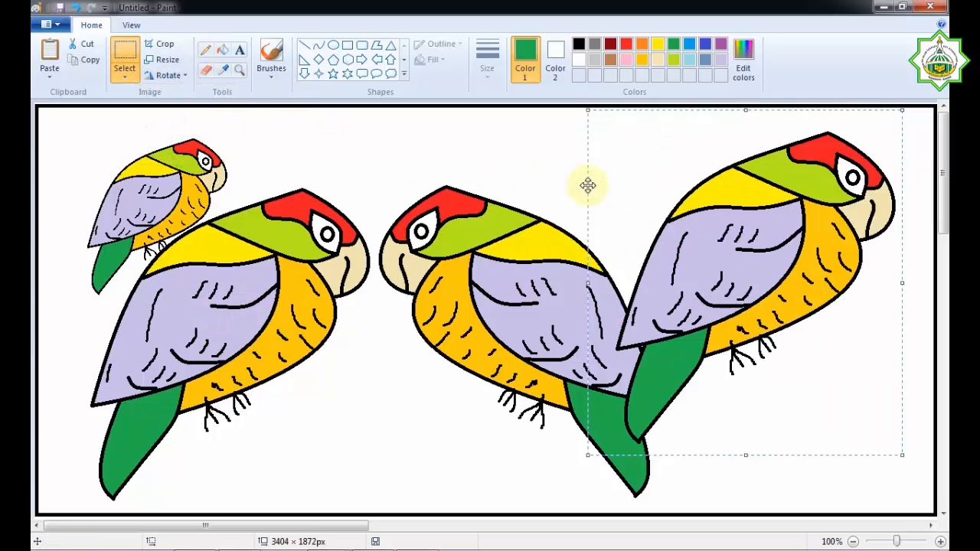
drag(692, 216, 660, 231)
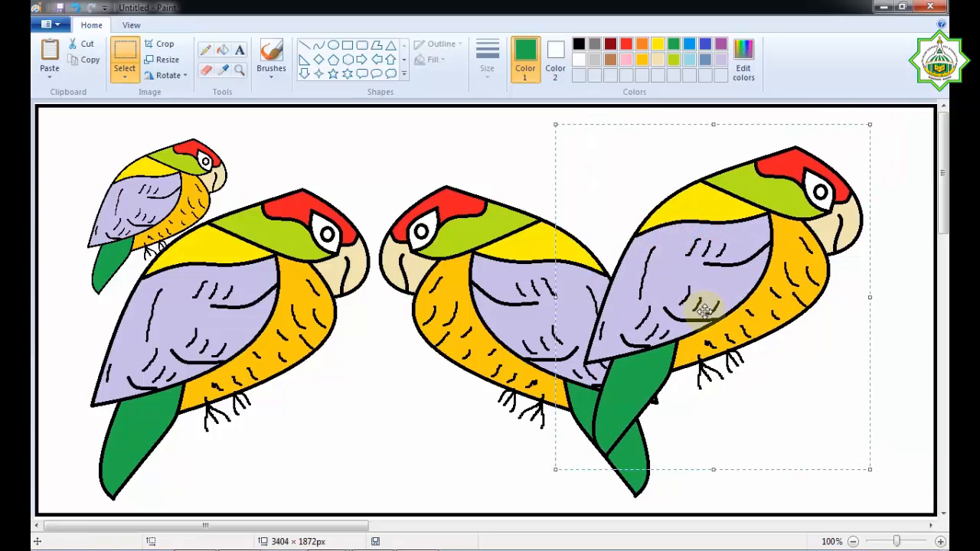
Rotate the third large parrot right by 90° twice and move it toward the drawing's right edge.
click(177, 75)
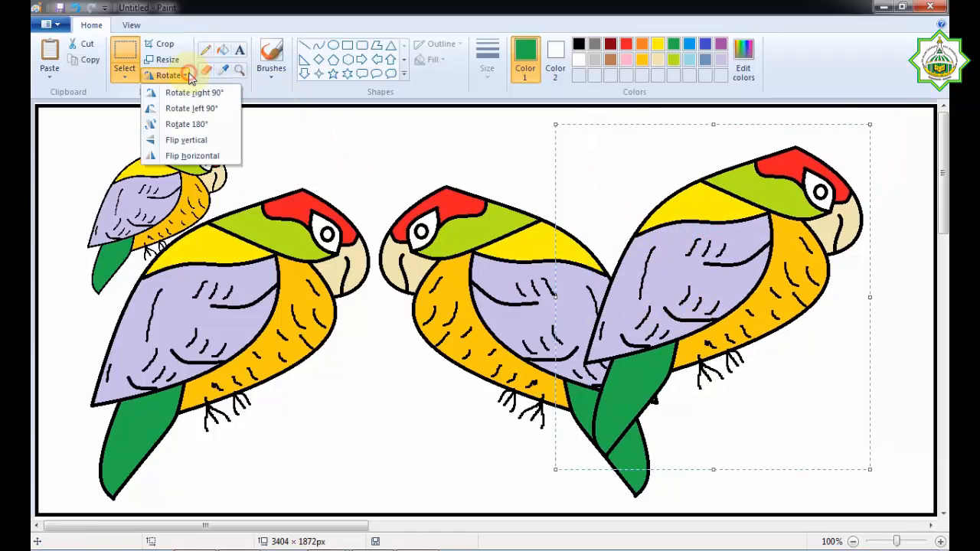
click(197, 93)
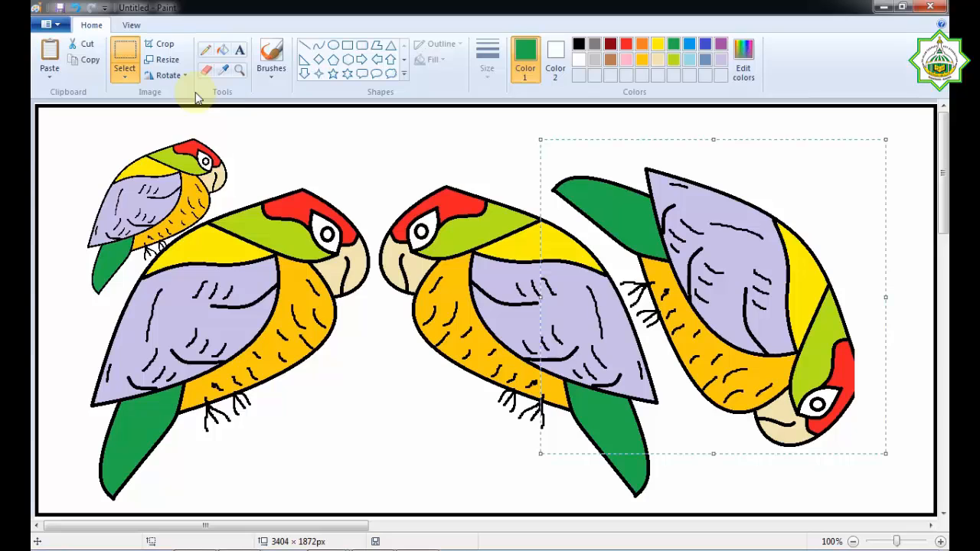
click(187, 80)
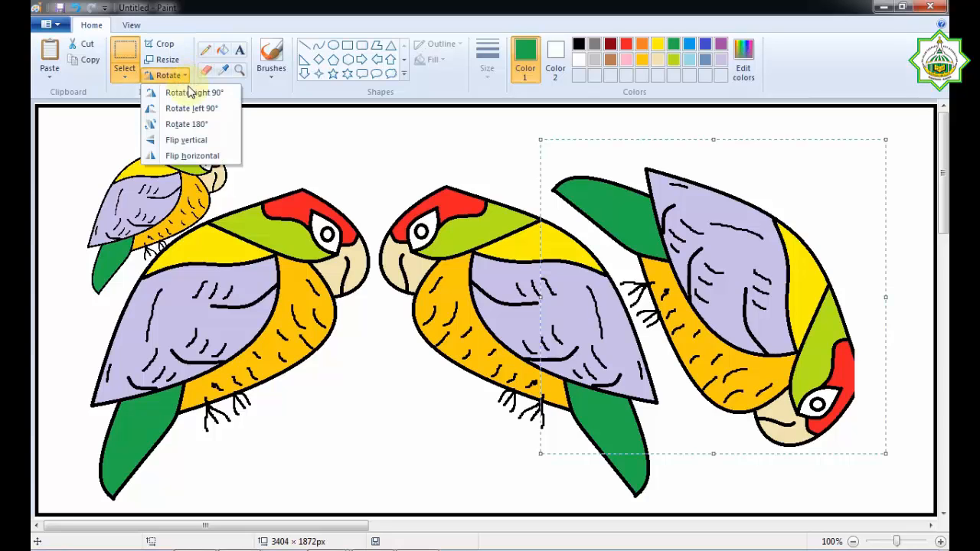
click(201, 93)
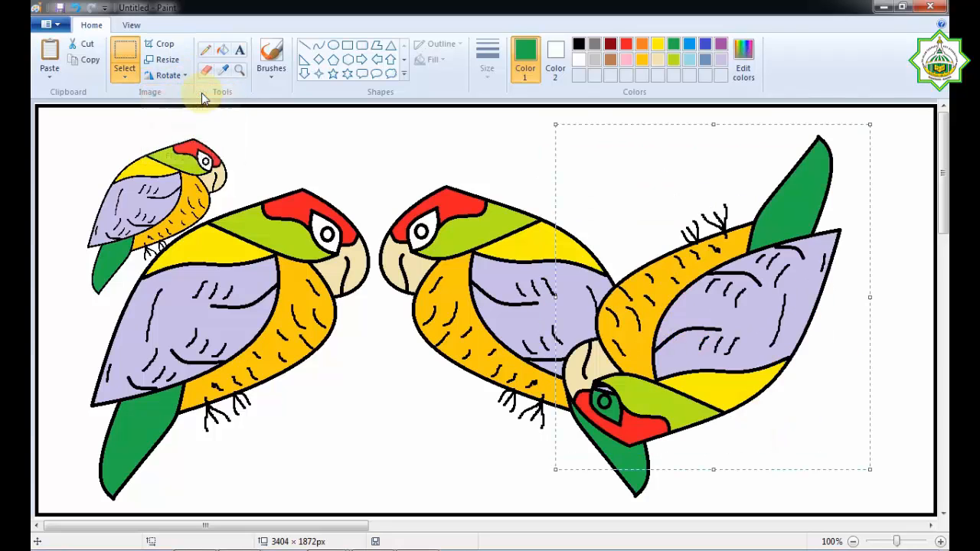
drag(698, 322, 781, 345)
drag(748, 305, 735, 298)
Resize the upside-down parrot to 80 percent and place it in the free space right of the facing pair.
click(173, 60)
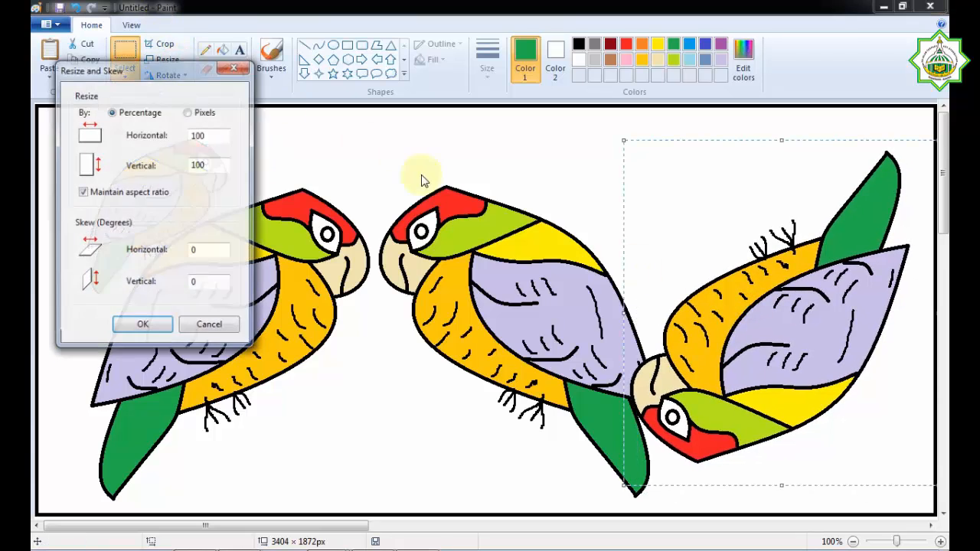
drag(213, 137, 183, 143)
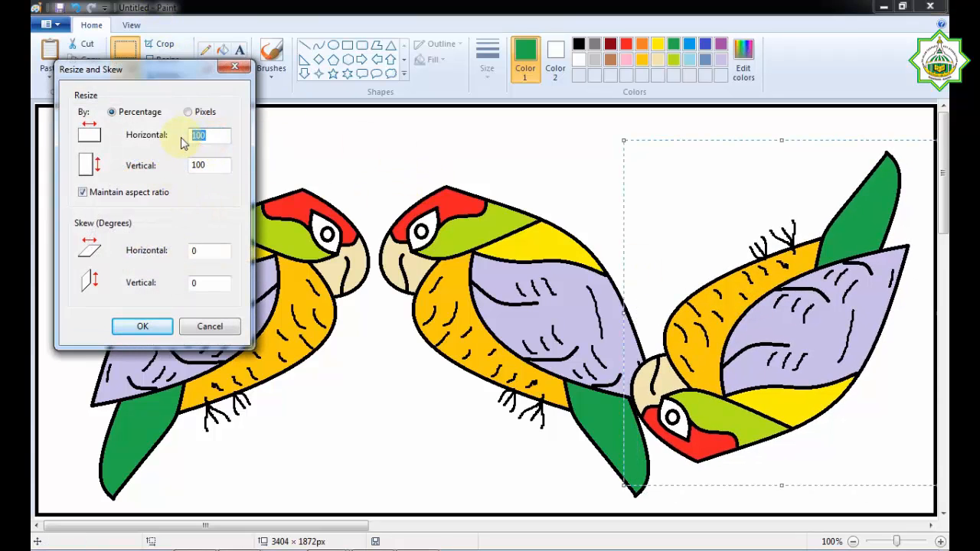
text(80)
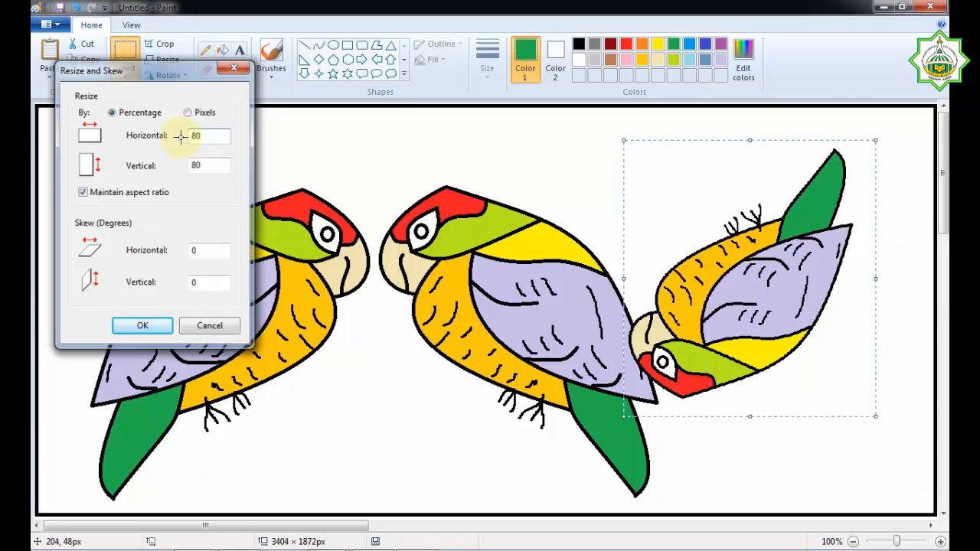
key(Return)
drag(727, 306, 791, 358)
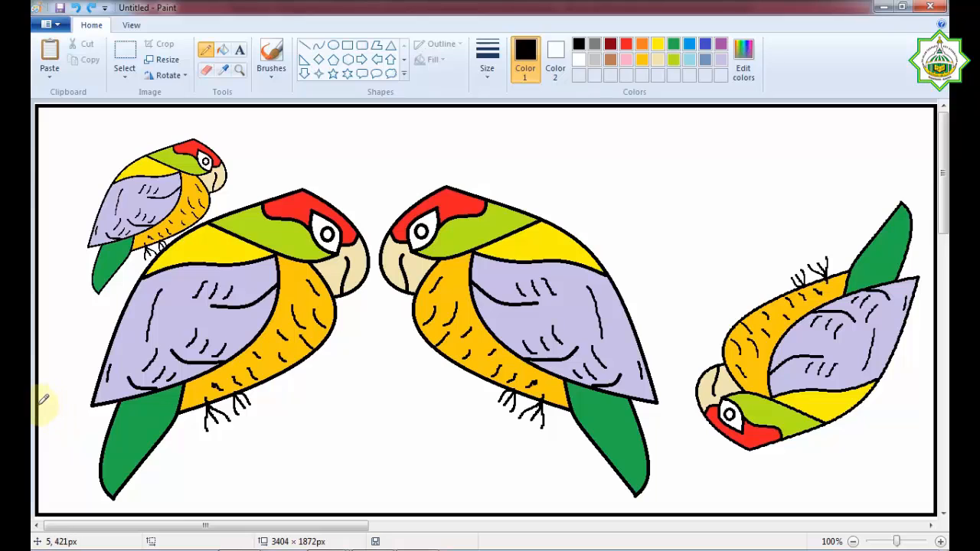
Draw a wavy black branch outline with the Pencil behind the two large parrots, from the left border to just past the right parrot's tail.
drag(62, 415, 111, 419)
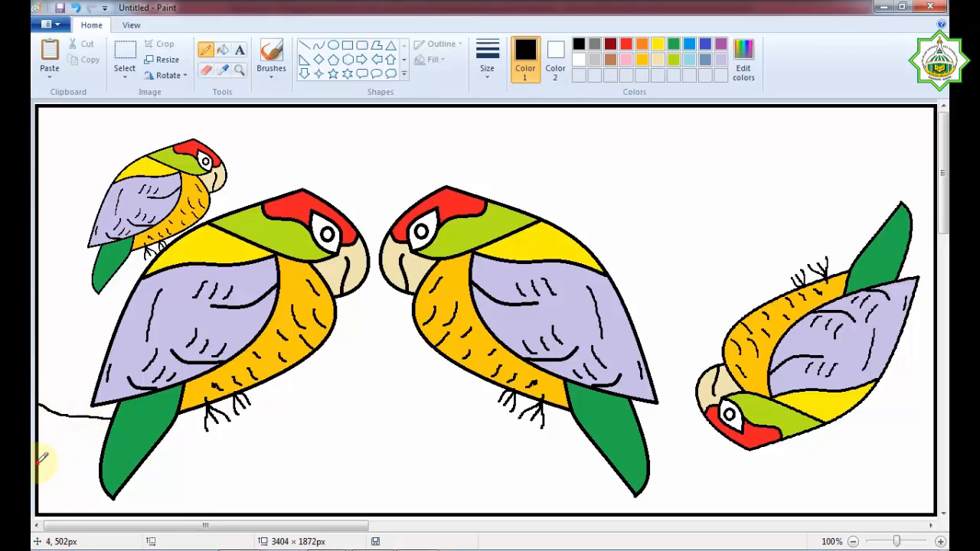
drag(40, 462, 78, 466)
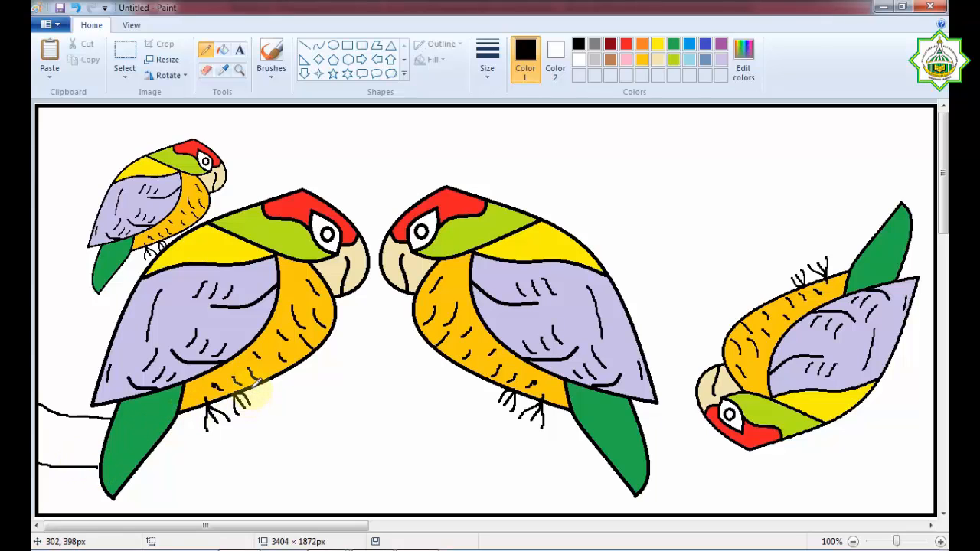
drag(255, 386, 366, 386)
drag(438, 390, 487, 378)
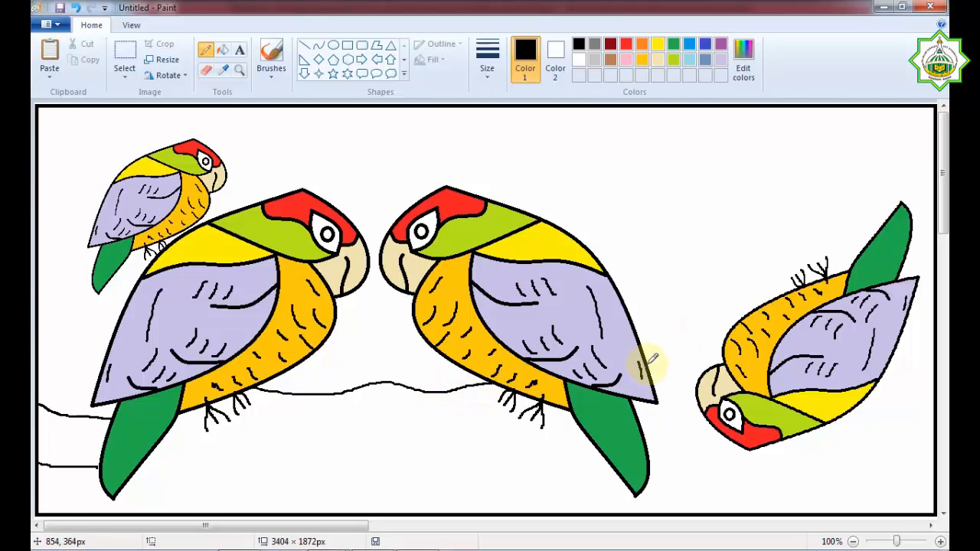
mouse_move(648, 363)
mouse_down()
mouse_move(666, 379)
mouse_move(651, 420)
mouse_move(601, 441)
mouse_move(229, 455)
mouse_move(144, 468)
mouse_move(108, 460)
mouse_up()
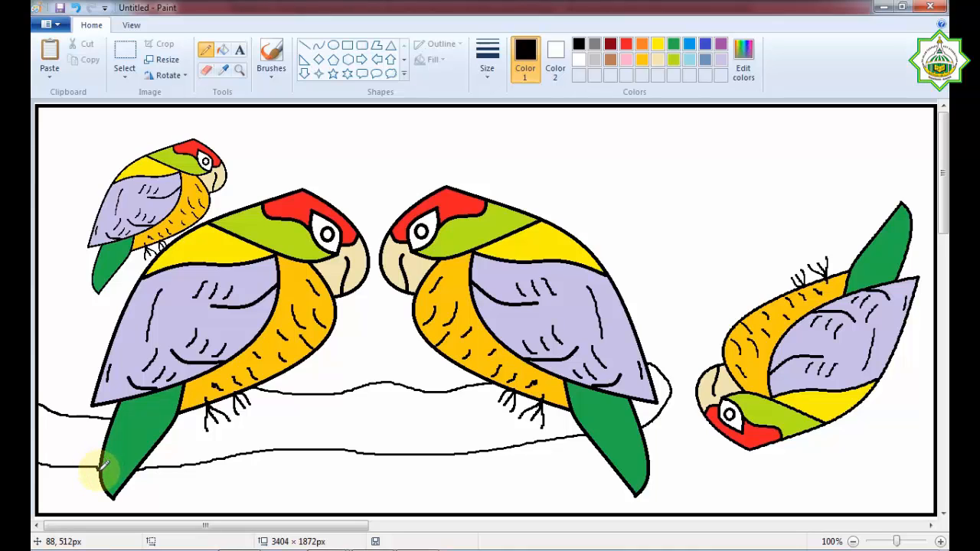
Fill every enclosed section of the branch behind the two large parrots with brown, including its tip past the tail.
click(223, 52)
click(610, 59)
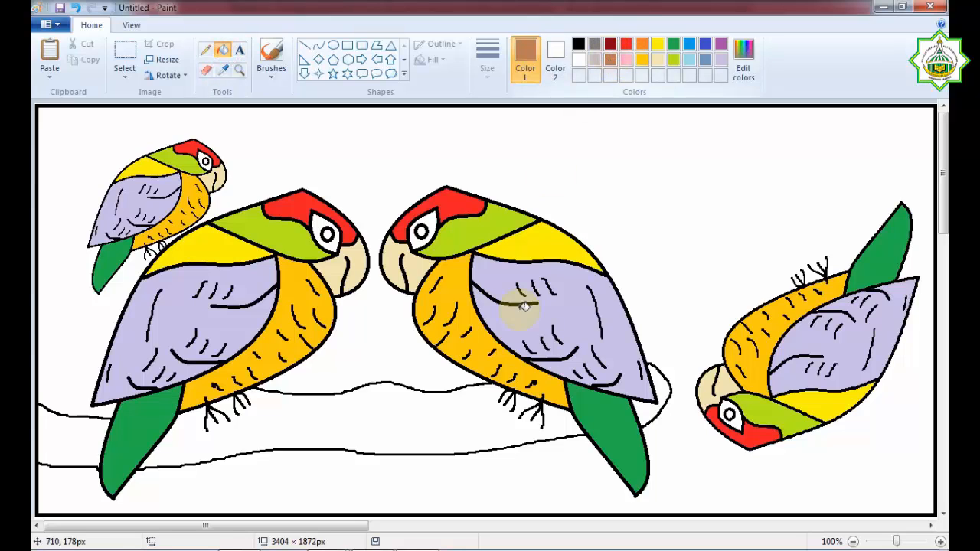
click(436, 420)
click(86, 448)
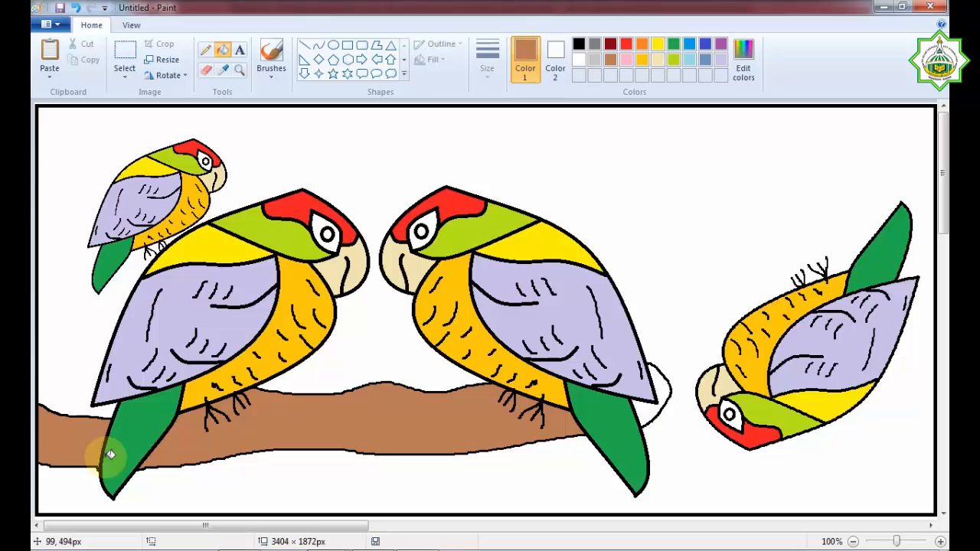
click(657, 388)
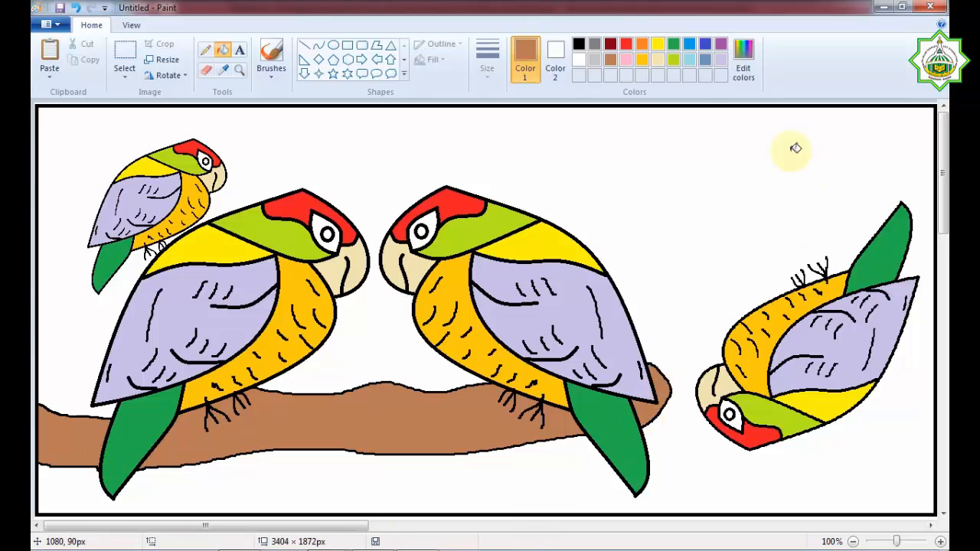
Draw a black Pencil outline of a second branch above and behind the upside-down parrot, with both ends meeting the drawing's right border.
click(205, 51)
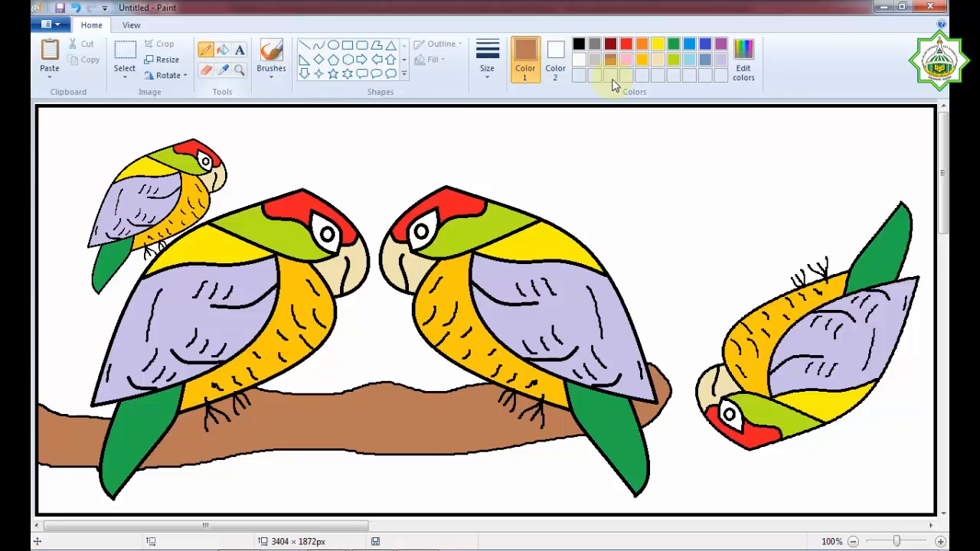
click(487, 57)
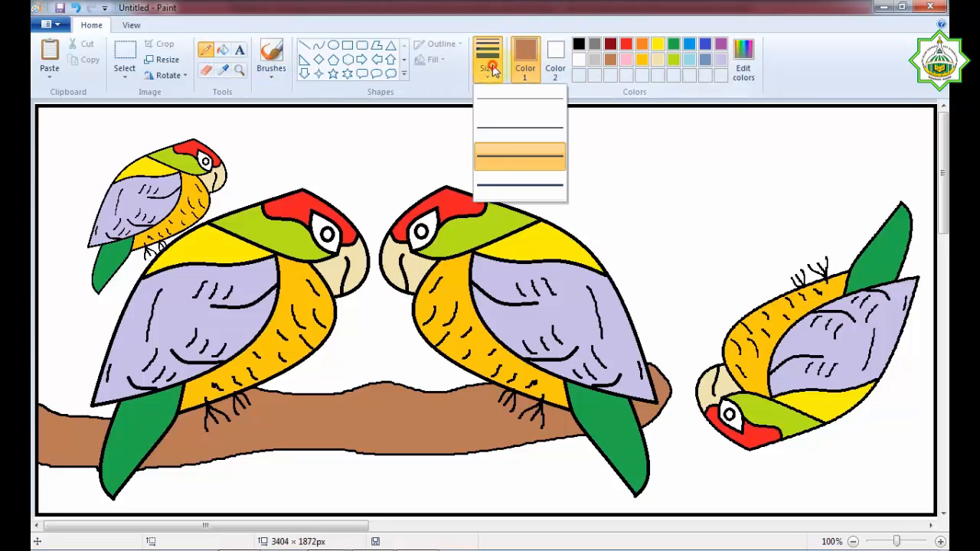
click(530, 158)
click(578, 43)
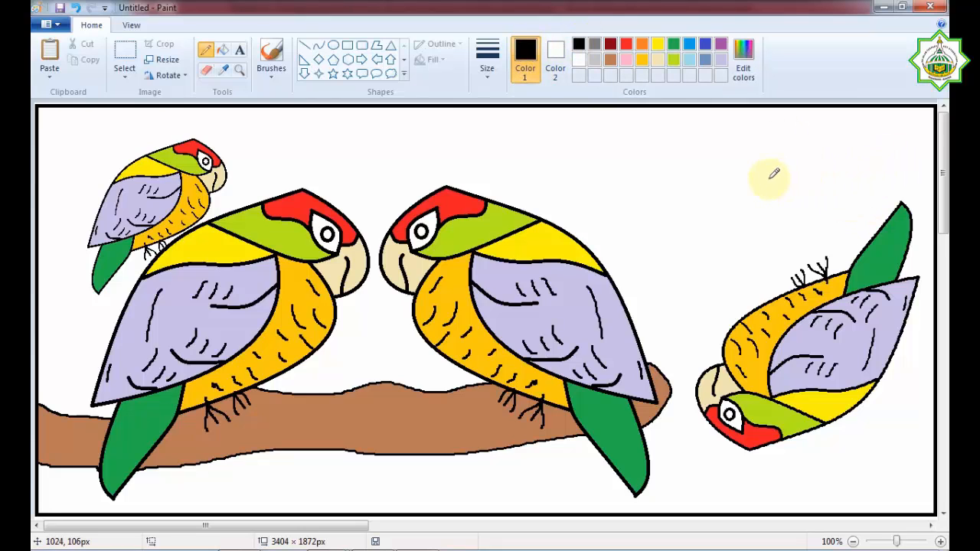
drag(757, 182, 936, 166)
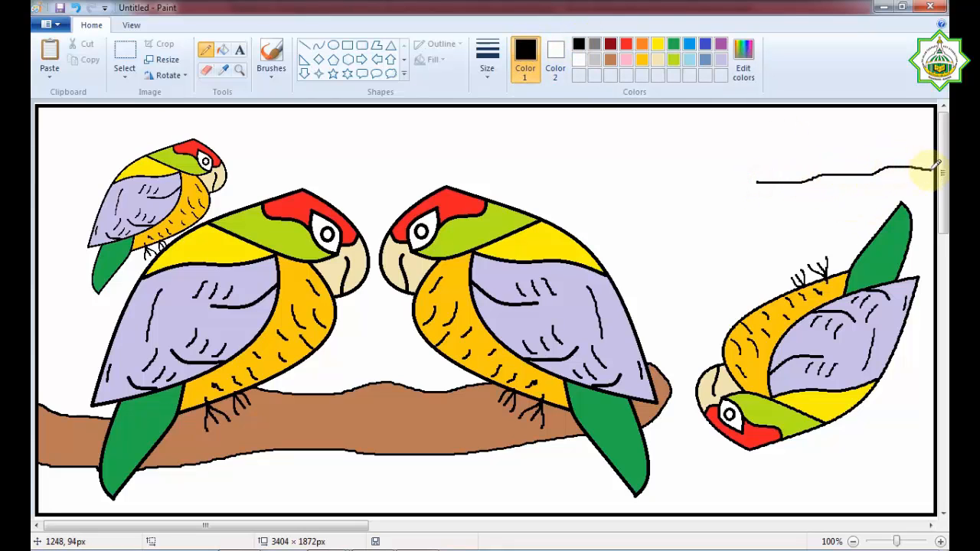
mouse_move(758, 184)
mouse_down()
mouse_move(745, 215)
mouse_move(705, 243)
mouse_move(700, 267)
mouse_move(785, 274)
mouse_up()
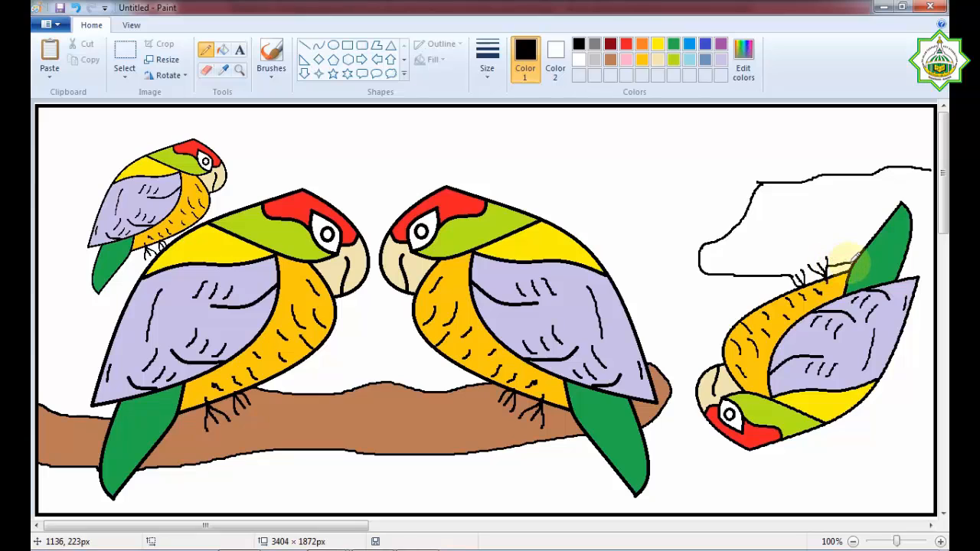
drag(812, 273, 807, 276)
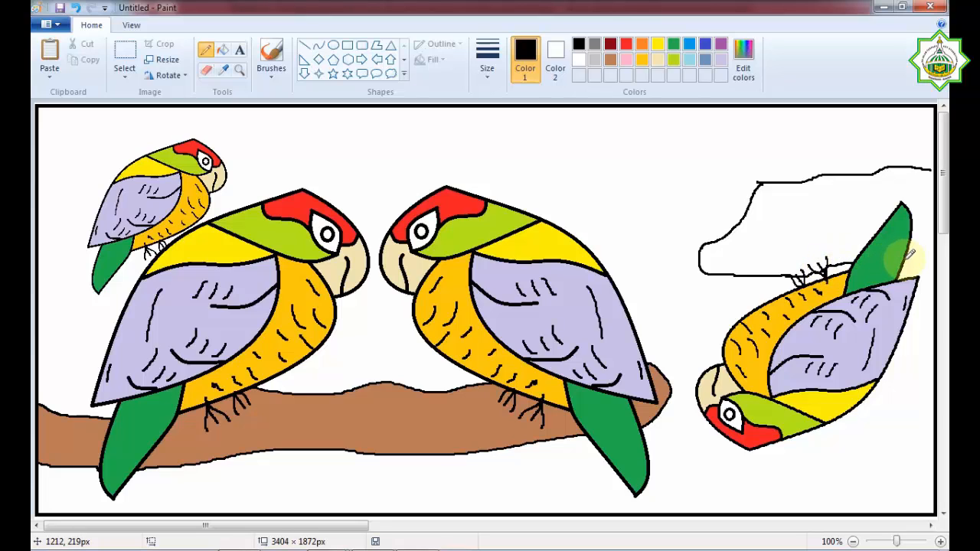
mouse_move(905, 263)
mouse_down()
mouse_move(929, 285)
mouse_move(933, 358)
mouse_up()
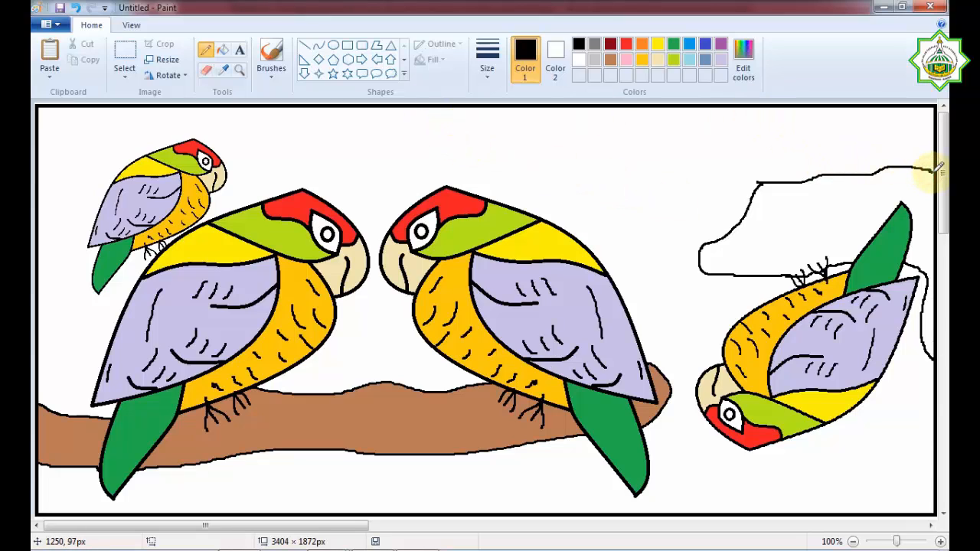
Fill the branch that holds the upside-down parrot with brown.
click(224, 51)
click(610, 59)
click(835, 222)
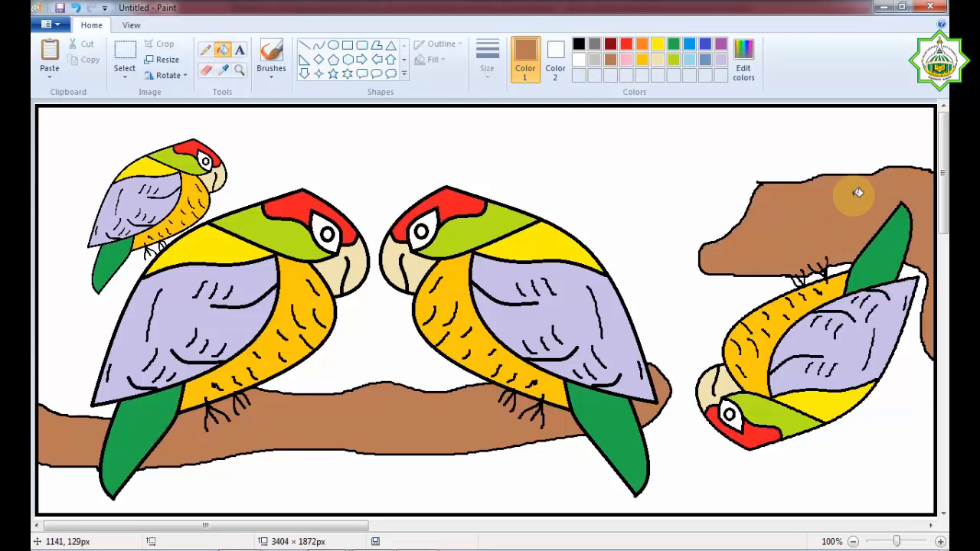
Draw two overlapping black hill curves with the Pencil in the sky above the facing parrots.
click(208, 53)
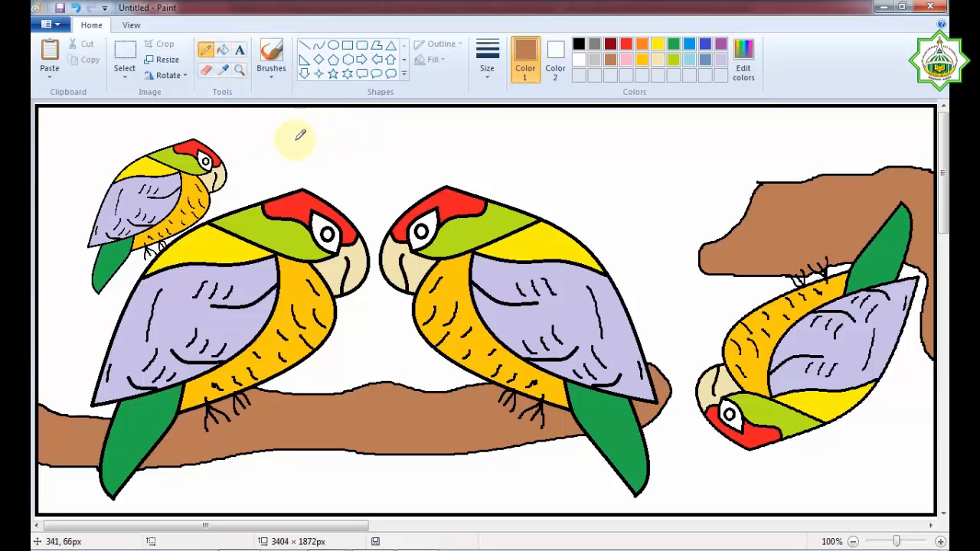
click(578, 44)
mouse_move(250, 148)
mouse_down()
mouse_move(340, 146)
mouse_move(329, 146)
mouse_move(358, 134)
mouse_move(453, 134)
mouse_up()
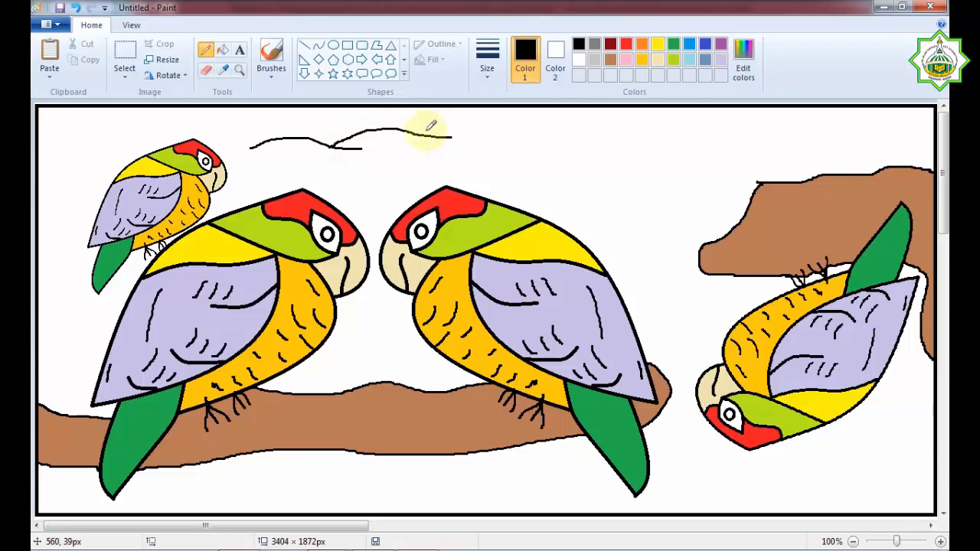
click(223, 52)
click(700, 160)
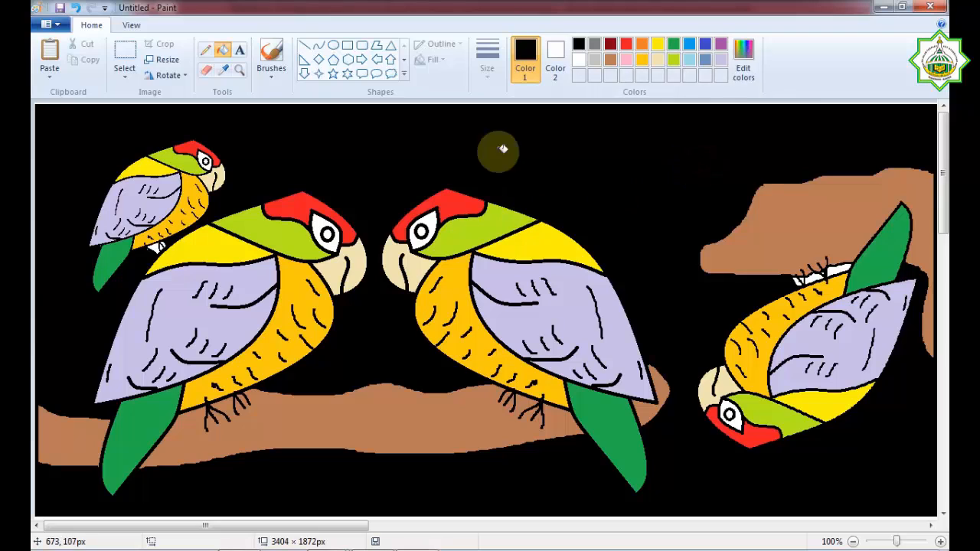
click(75, 8)
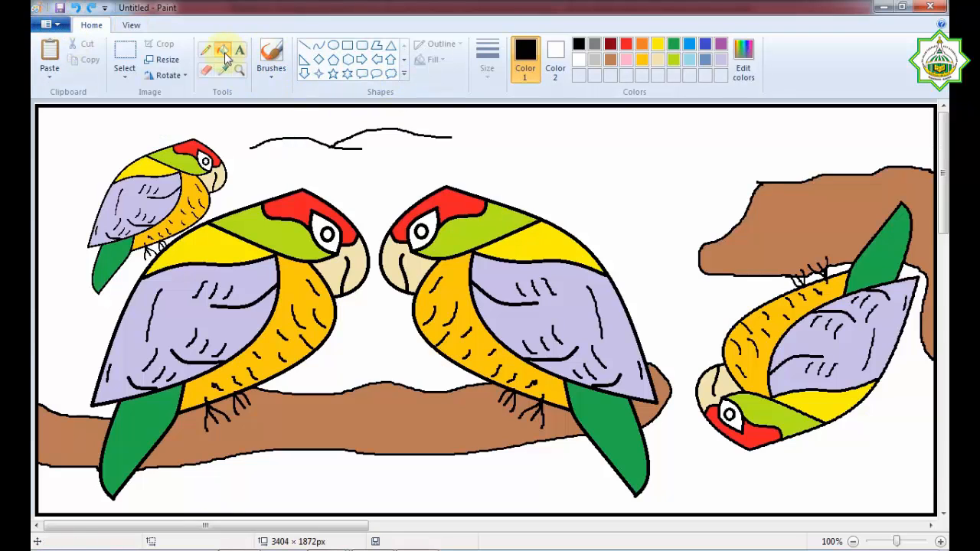
Fill the white background around the parrots and branches with light turquoise.
click(689, 60)
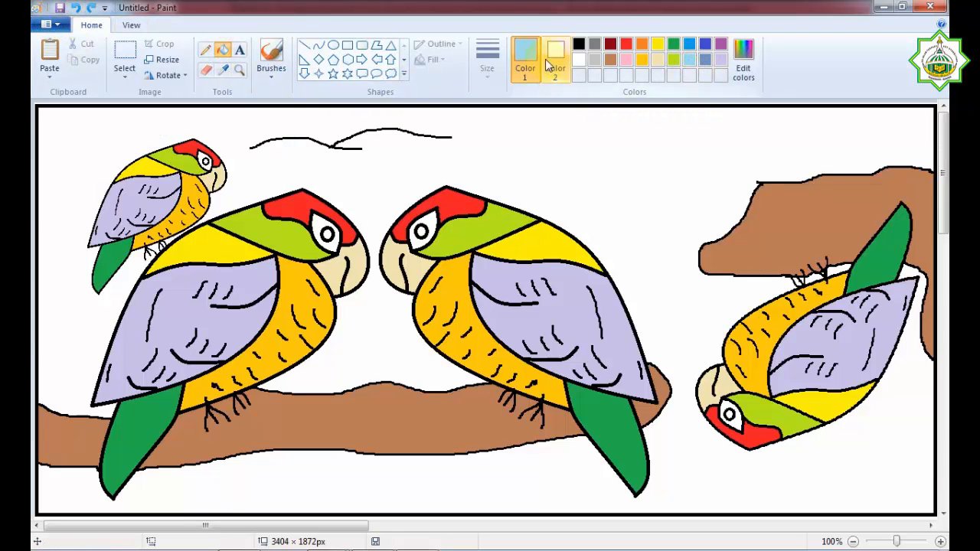
click(588, 133)
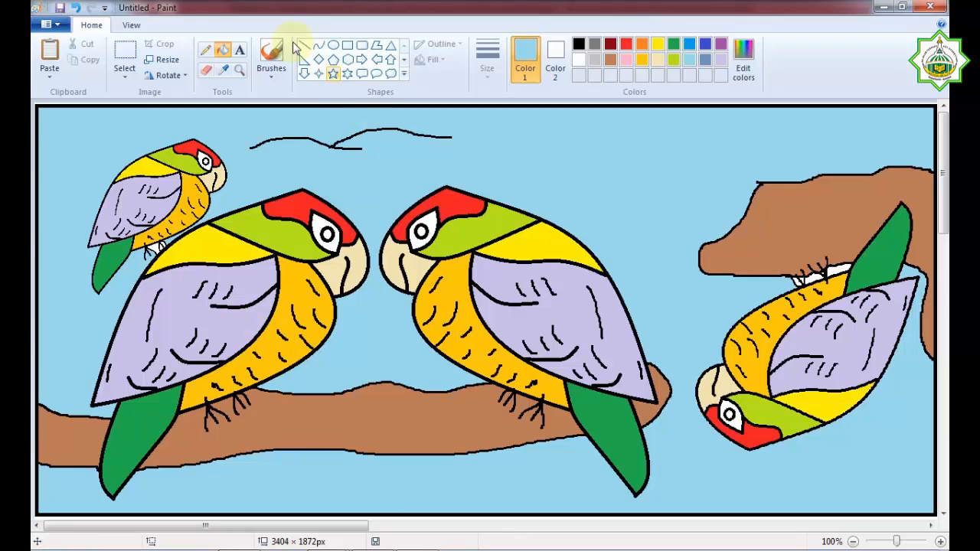
Start saving the drawing and choose the Pictures library as its location.
click(58, 25)
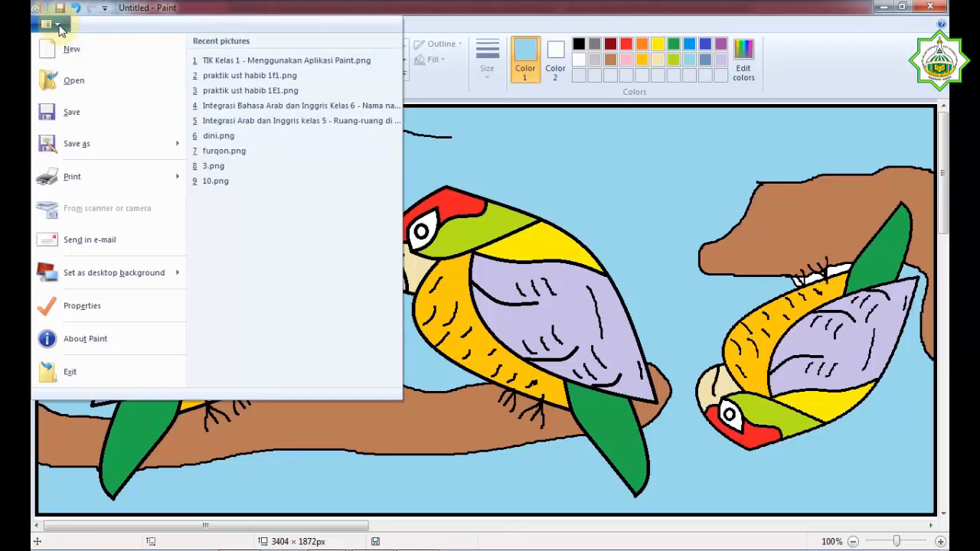
click(68, 112)
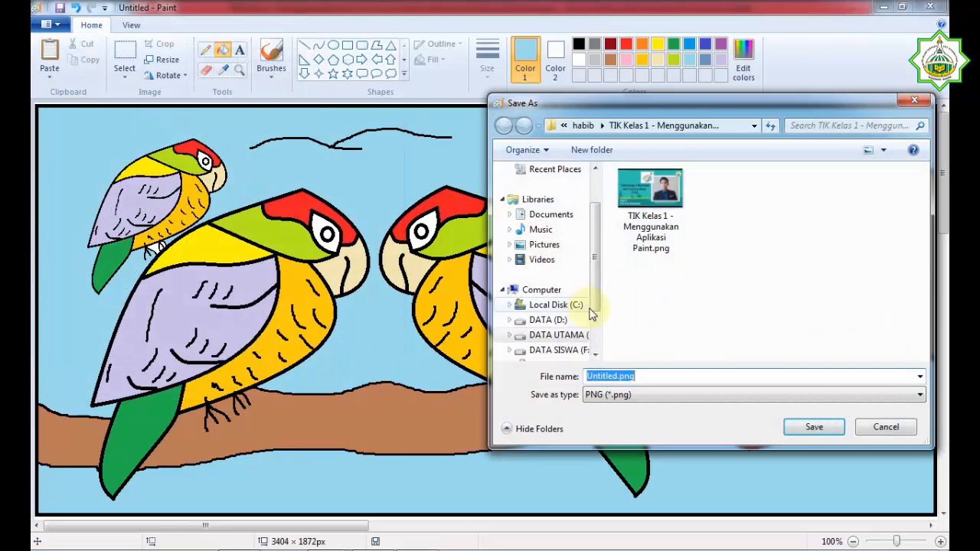
scroll(595, 299, down, 1)
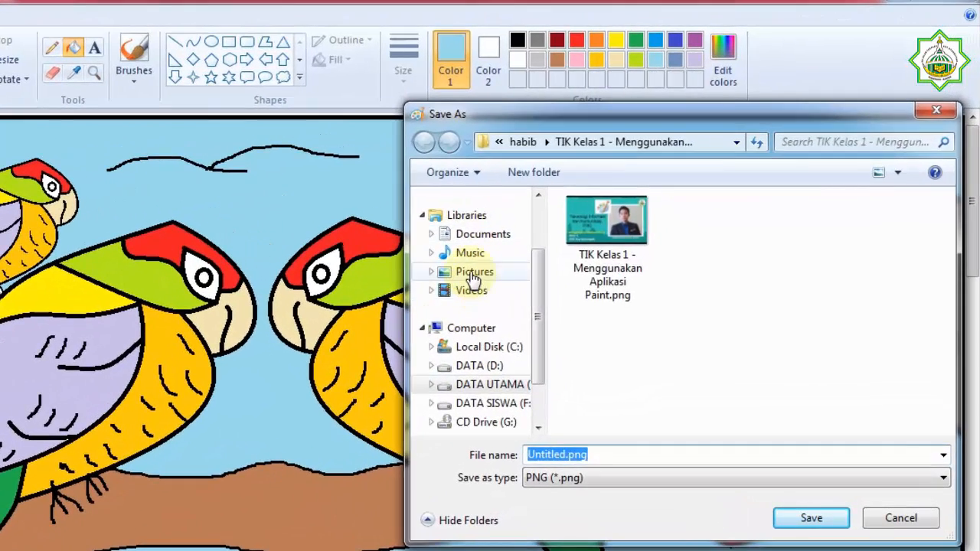
click(471, 274)
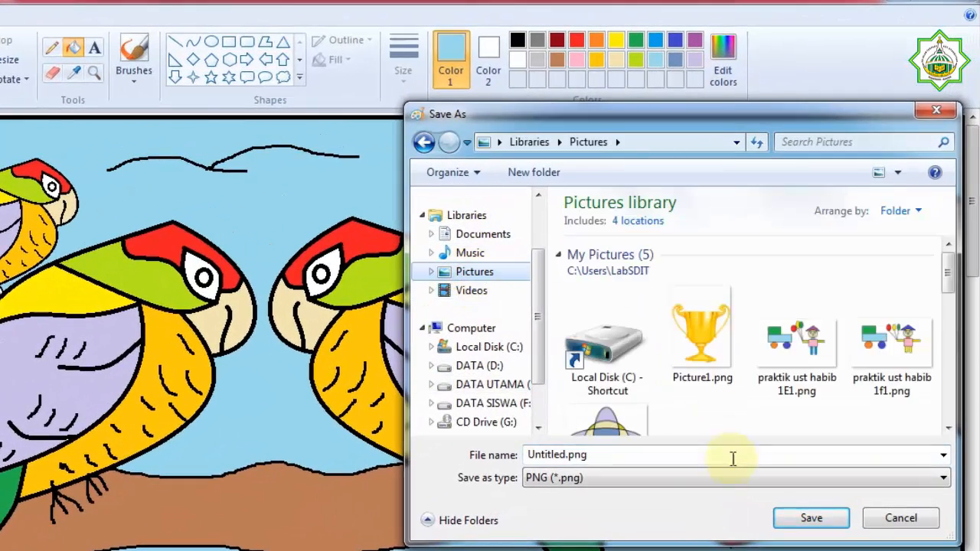
Name the PNG file with "praktik ust", the teacher's name and "3f1", and save it.
text(p)
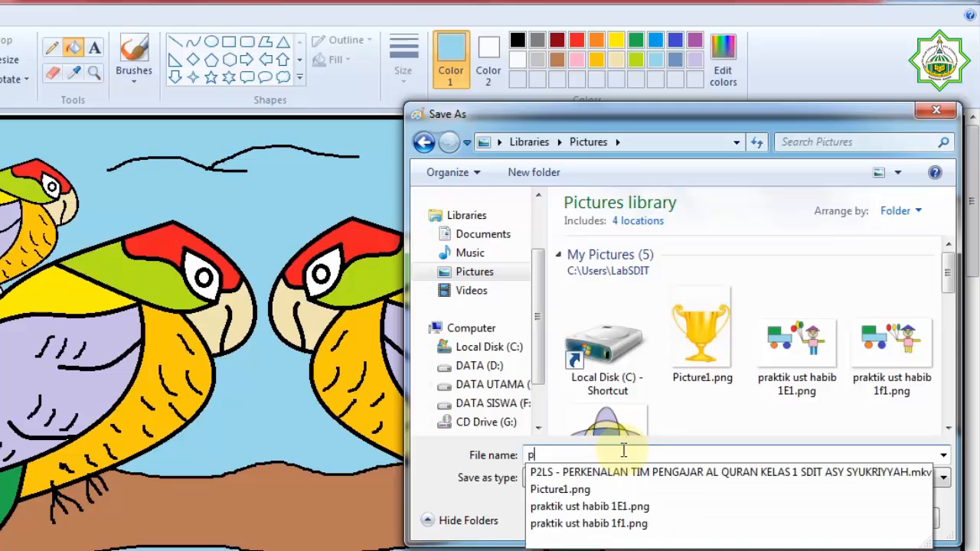
text(aktik)
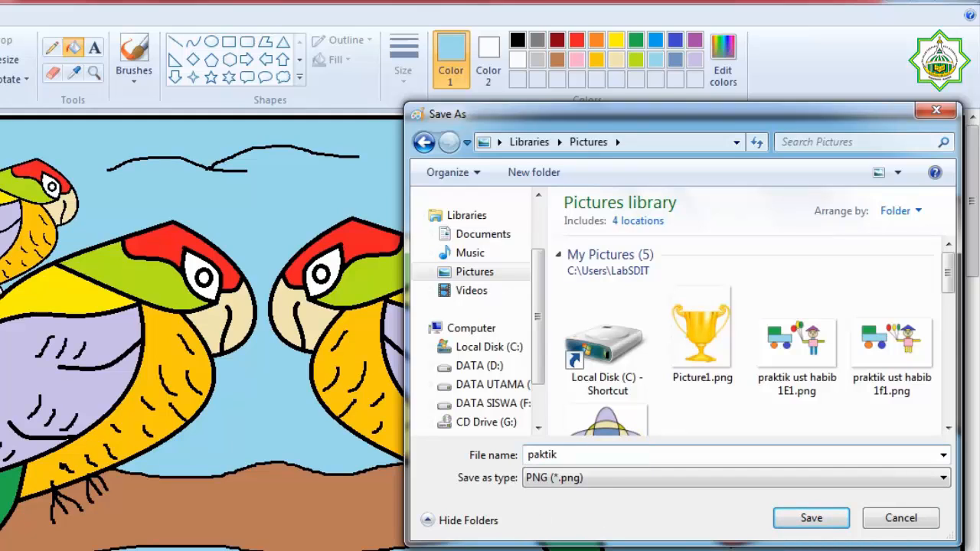
key(BackSpace)
key(BackSpace)
key(BackSpace)
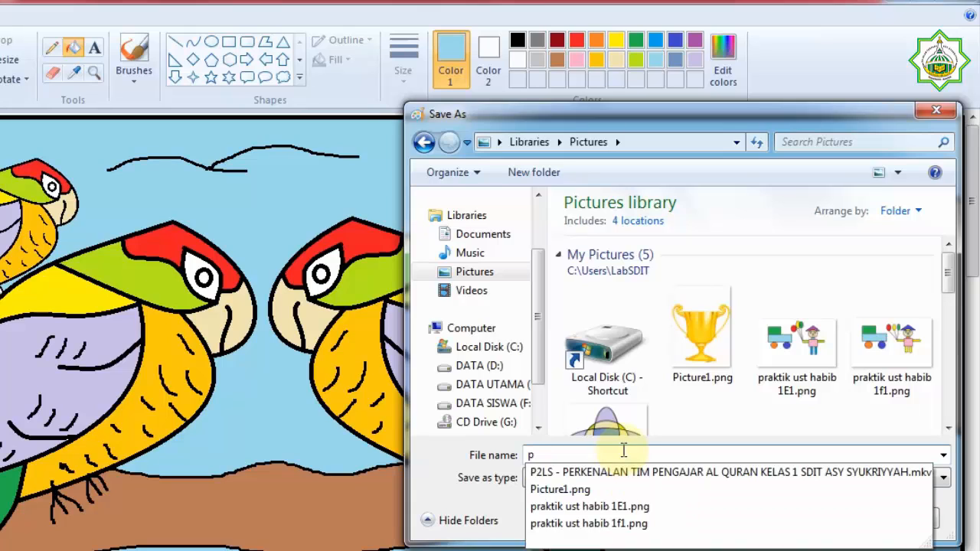
text(raktik ust habib)
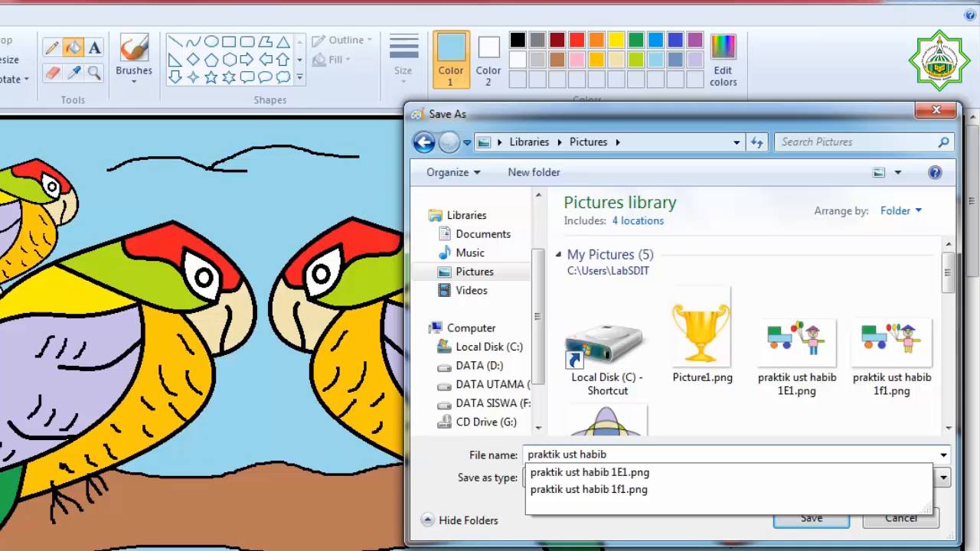
text(3)
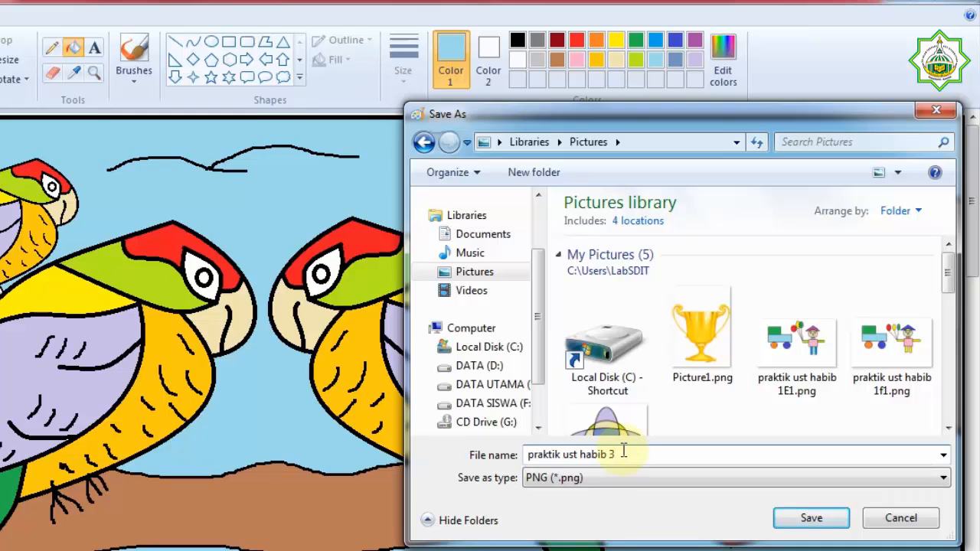
text(f1)
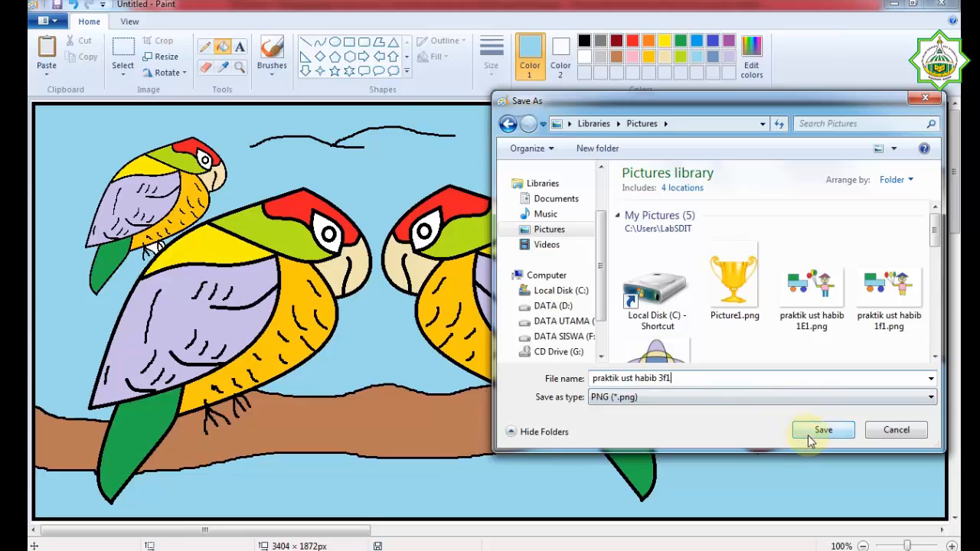
click(814, 471)
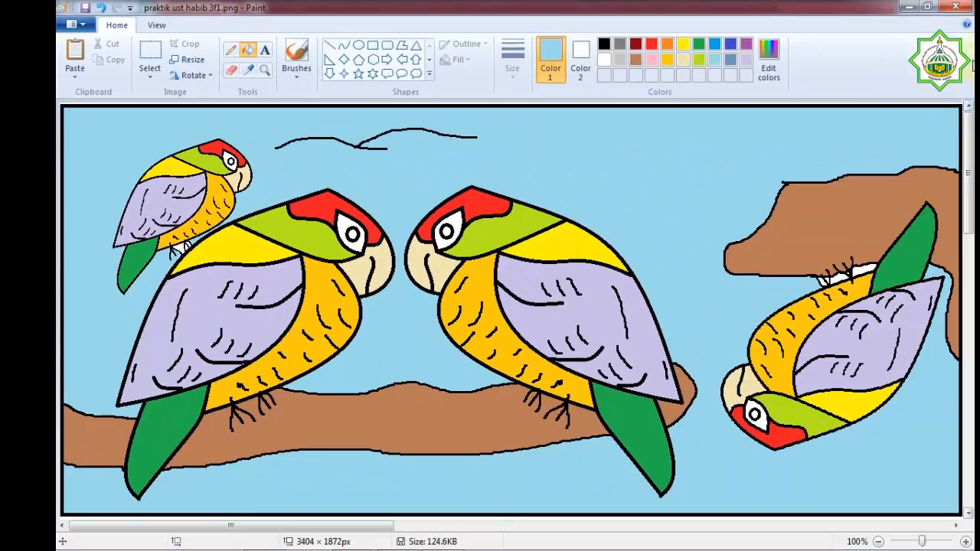
Close the saved drawing and switch to the running PowerPoint slide show.
click(957, 9)
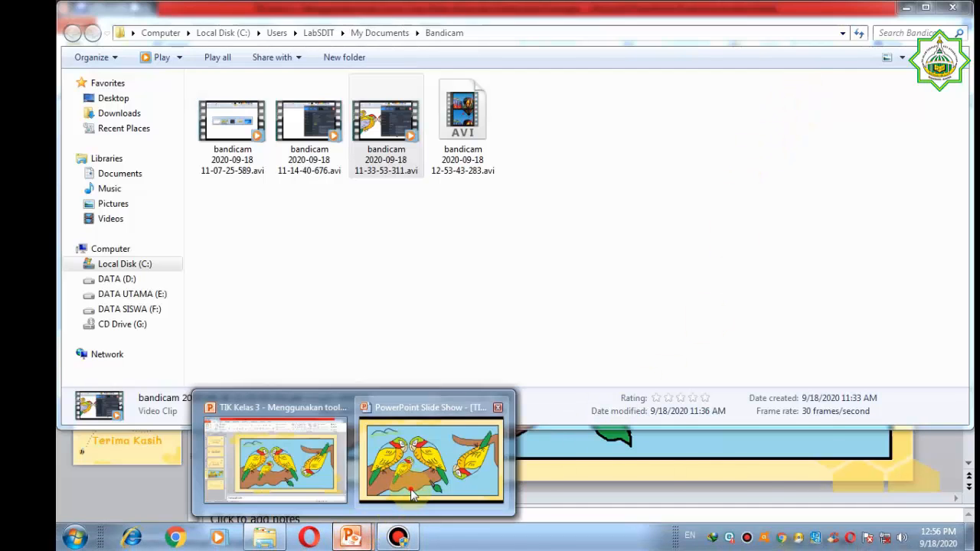
click(410, 493)
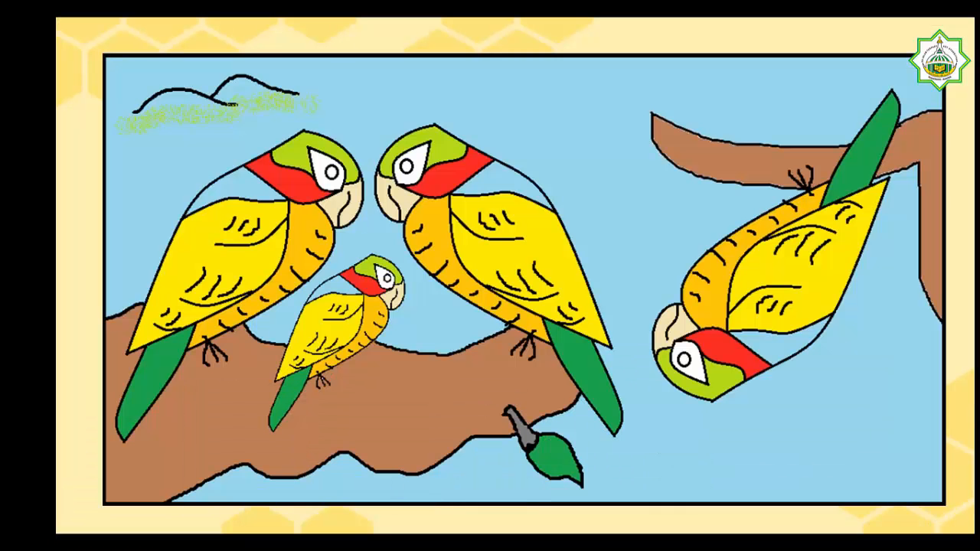